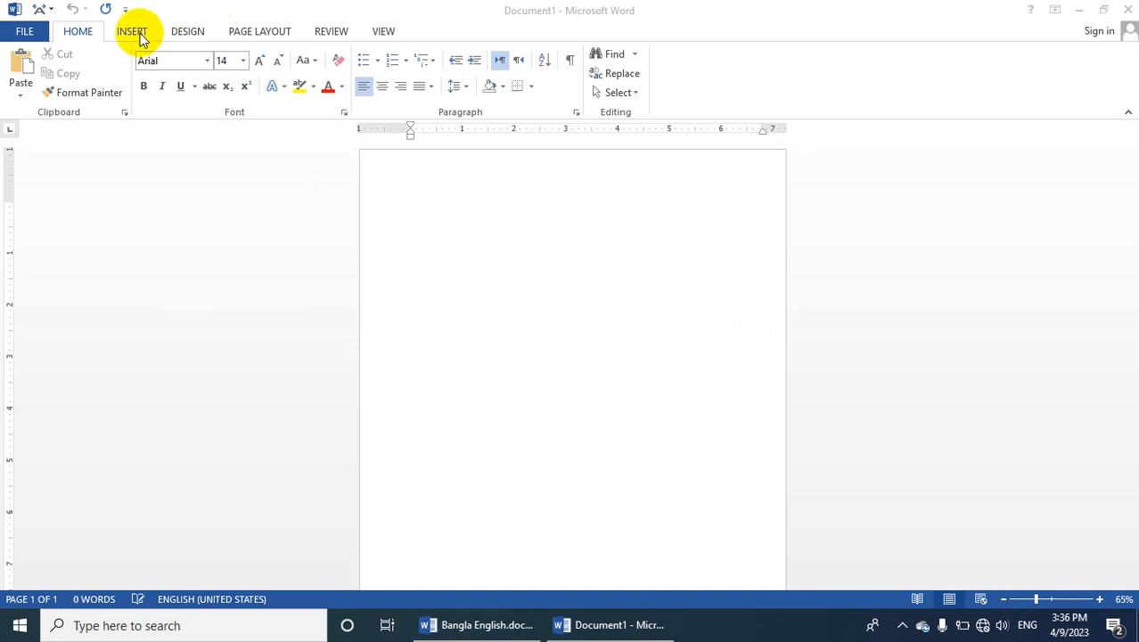
Add the built-in DO NOT COPY 1 diagonal watermark to the blank document
left_click(188, 36)
left_click(197, 36)
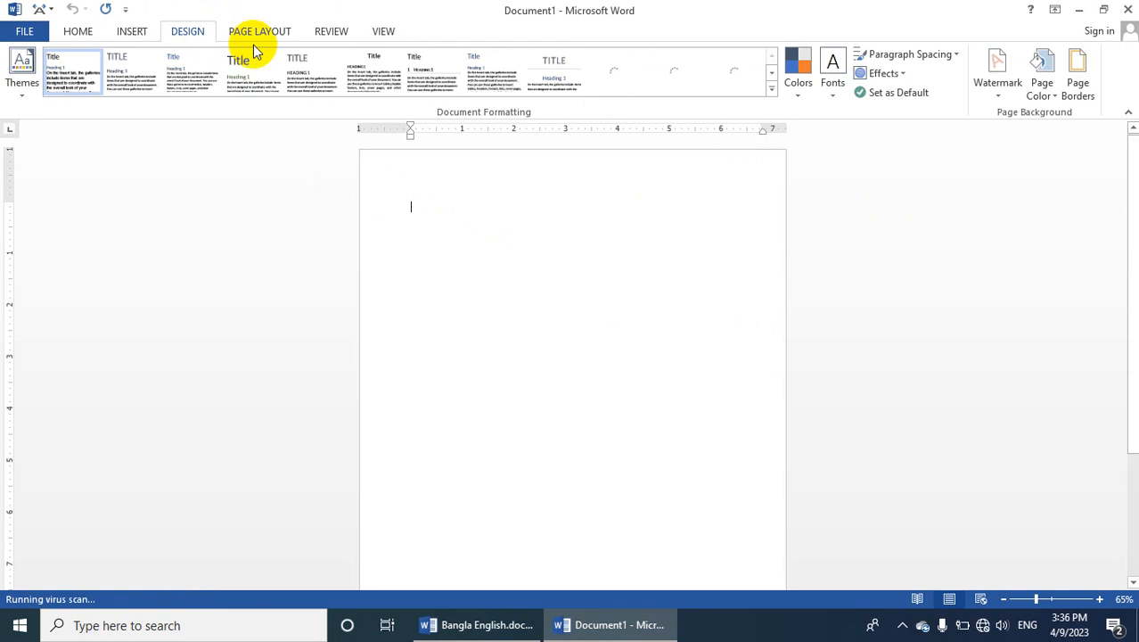
left_click(996, 89)
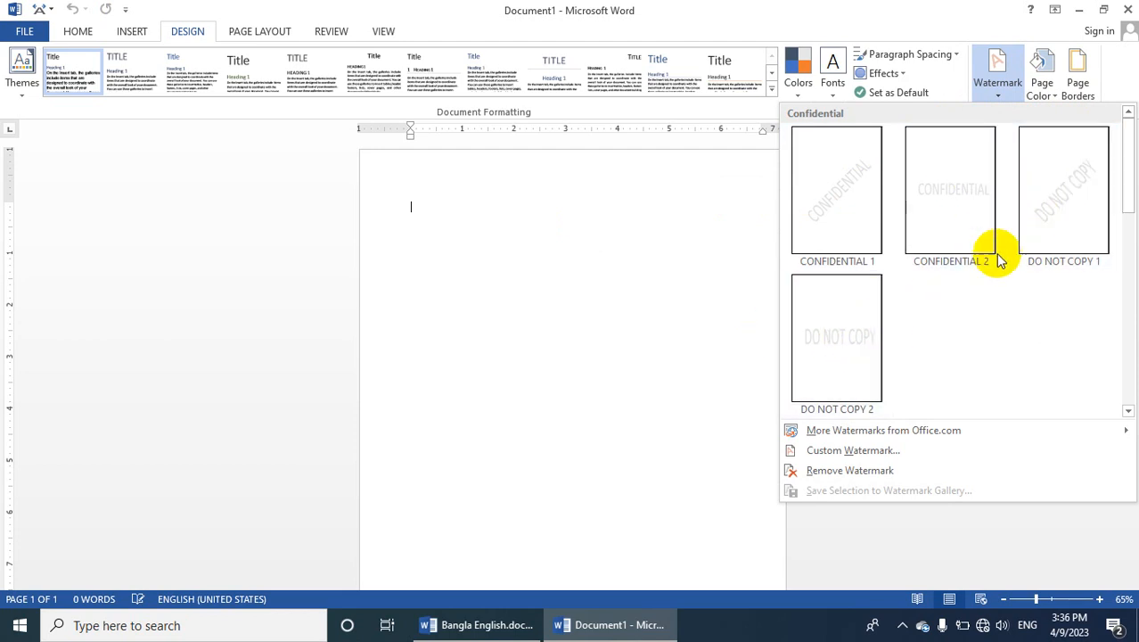
left_click(1050, 204)
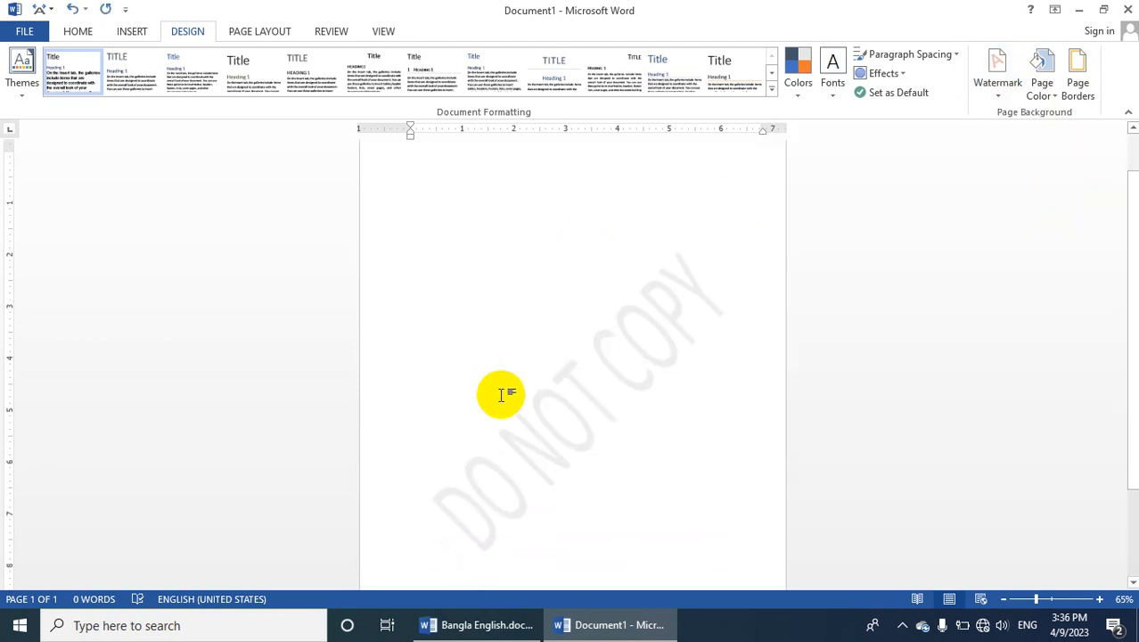
Zoom the document view to show the whole page
left_click(376, 33)
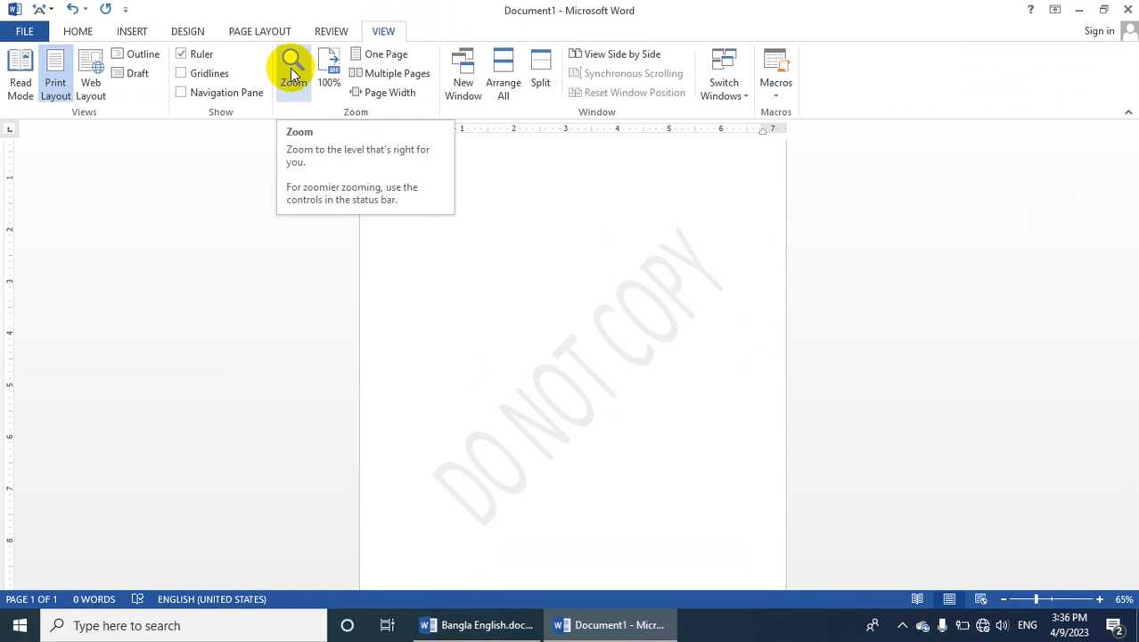
left_click(326, 71)
left_click(299, 79)
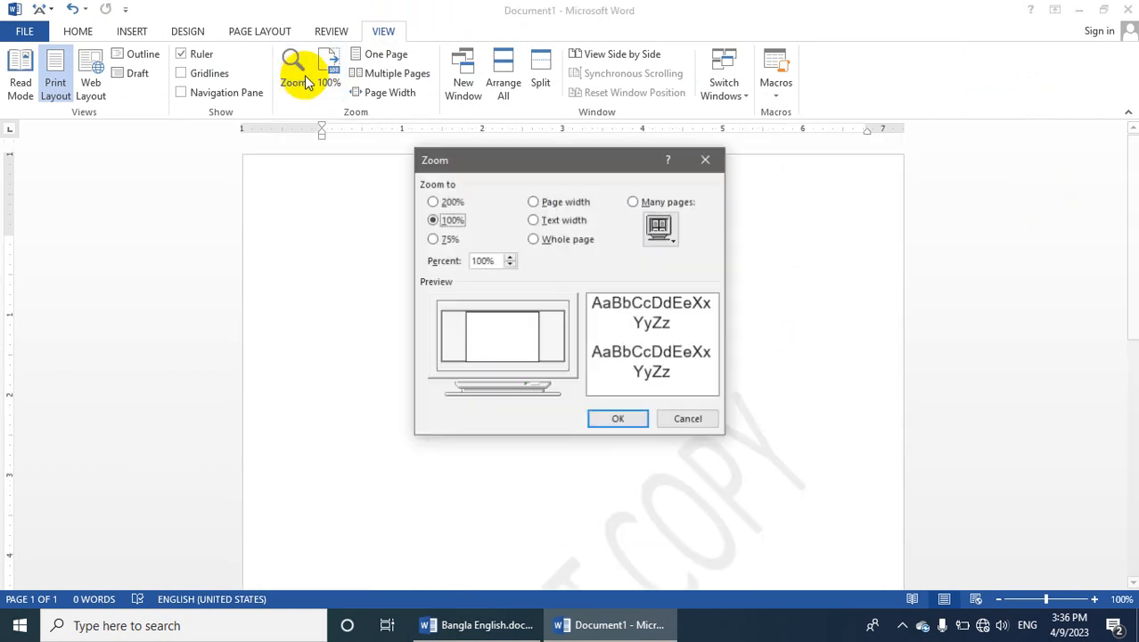
left_click(553, 241)
left_click(619, 420)
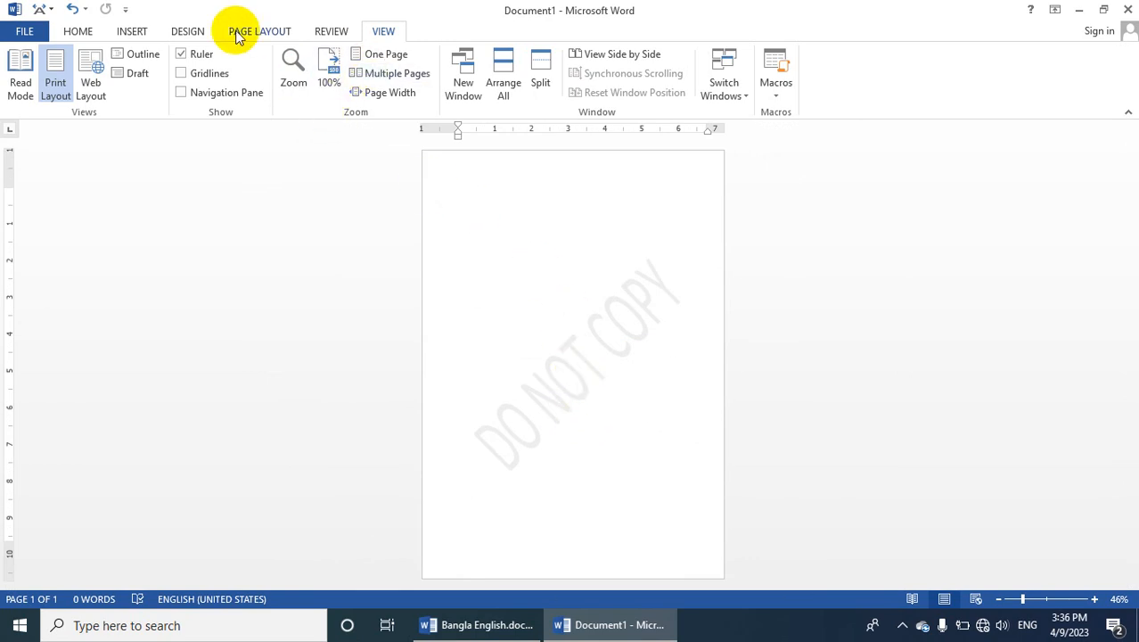
Open the custom watermark settings and choose a light blue theme colour for the DO NOT COPY text watermark
left_click(187, 31)
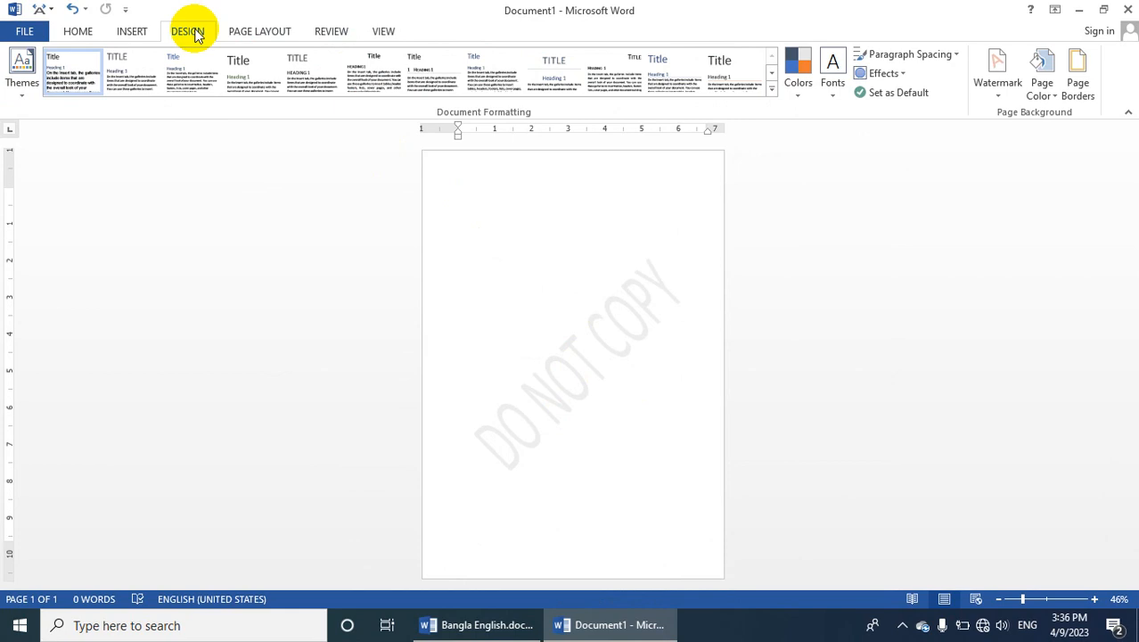
left_click(997, 85)
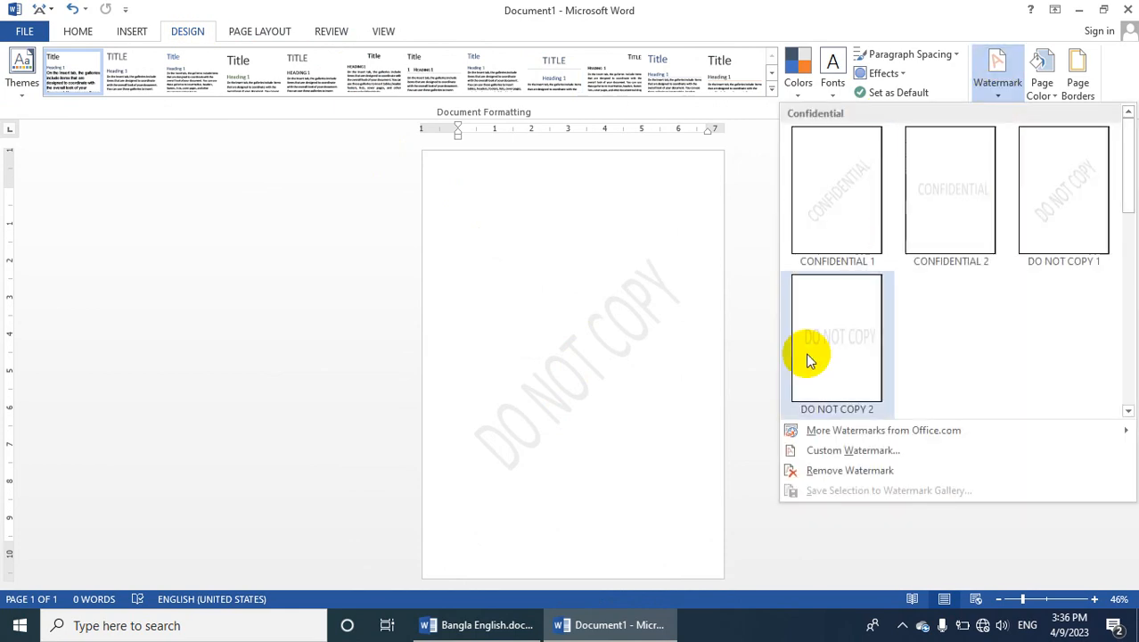
left_click(847, 460)
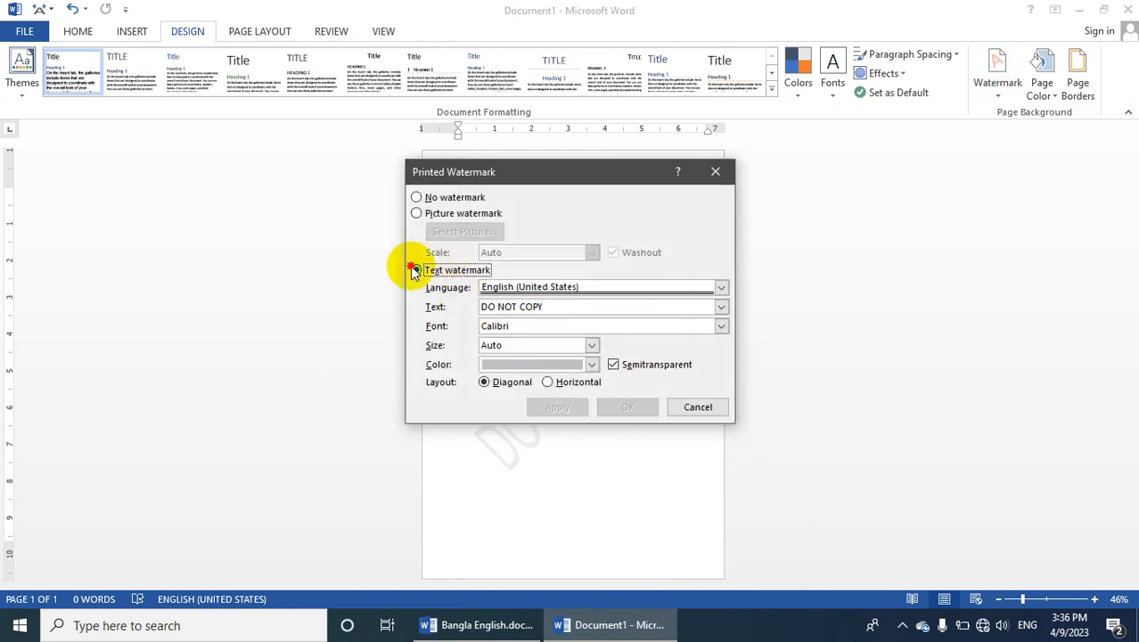
left_click(415, 271)
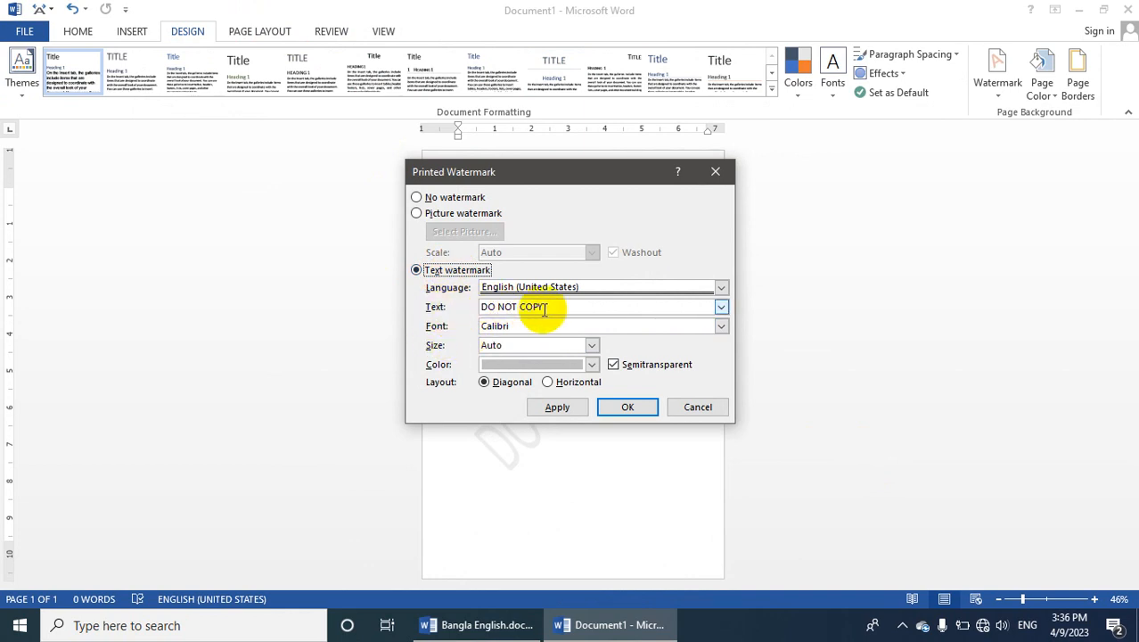
left_click_drag(545, 310, 468, 308)
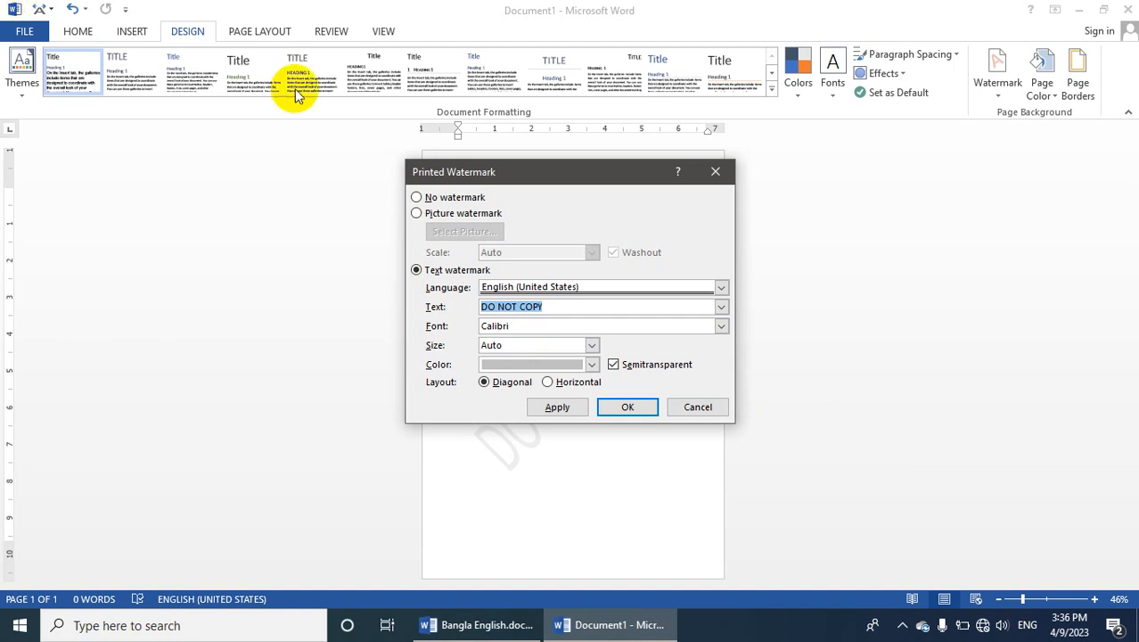
left_click(517, 368)
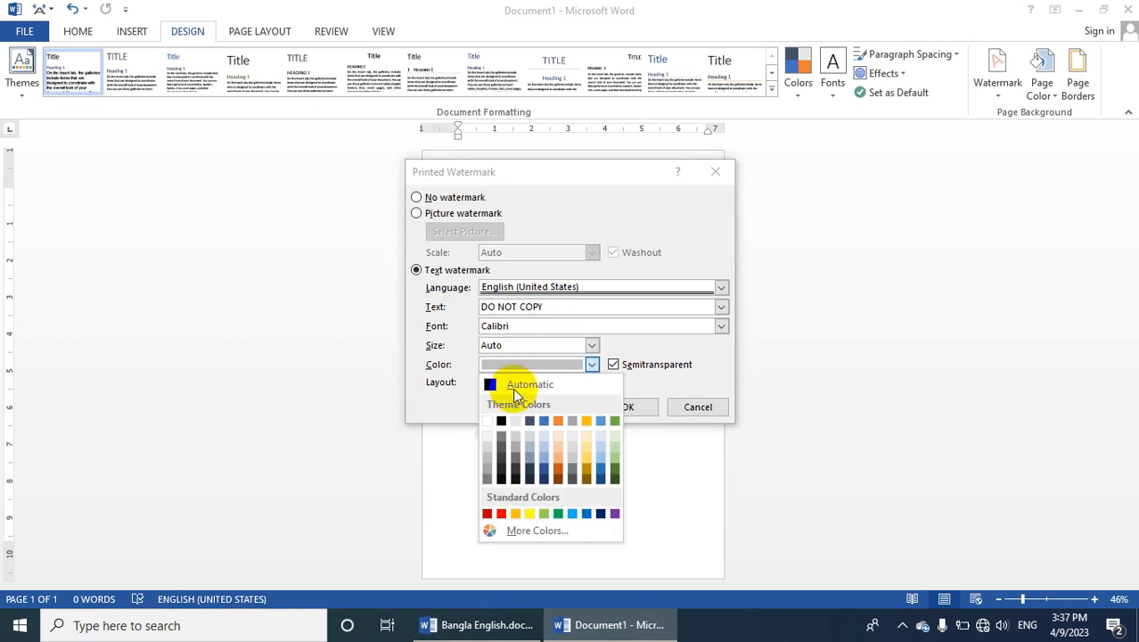
left_click(545, 443)
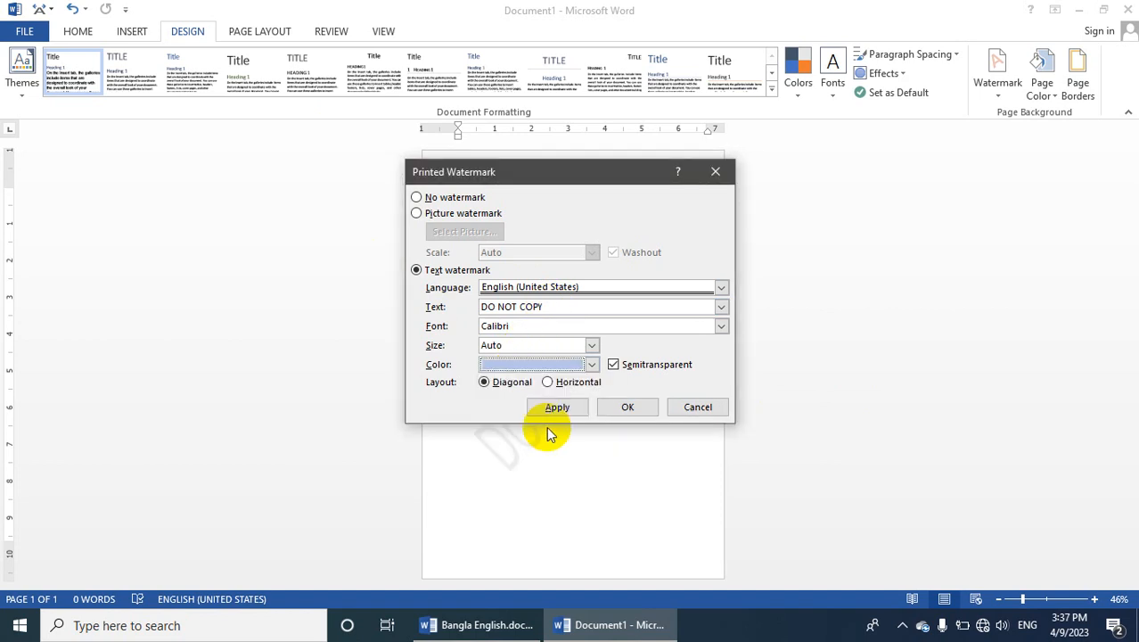
Set the watermark font to Forte and apply the custom watermark settings
left_click(721, 328)
scroll(520, 376, "down", 5)
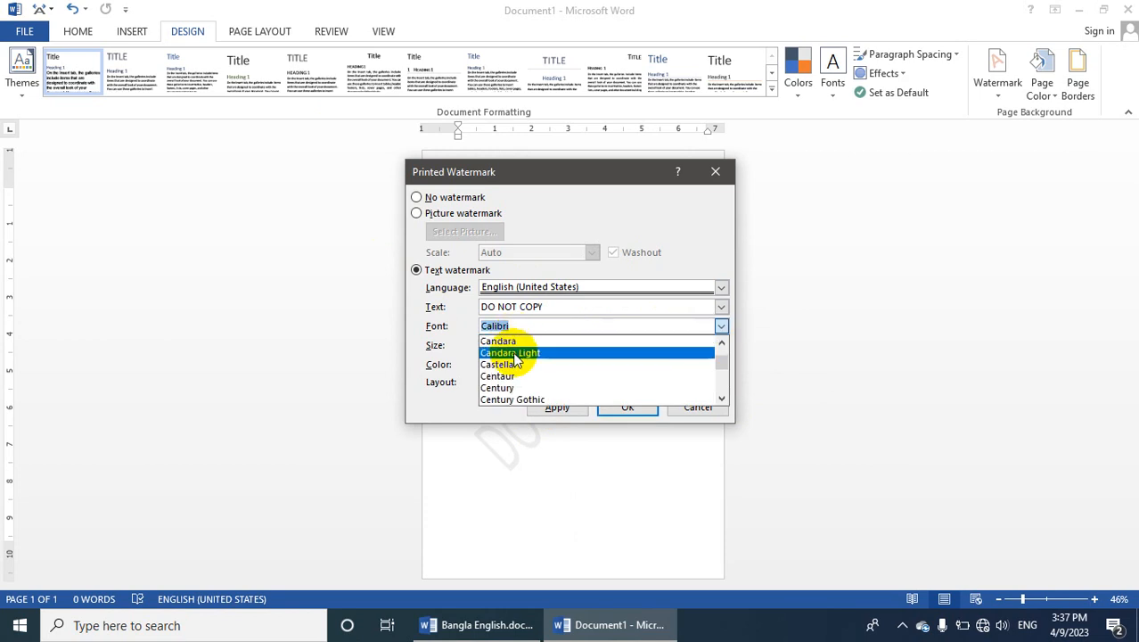
scroll(520, 376, "down", 4)
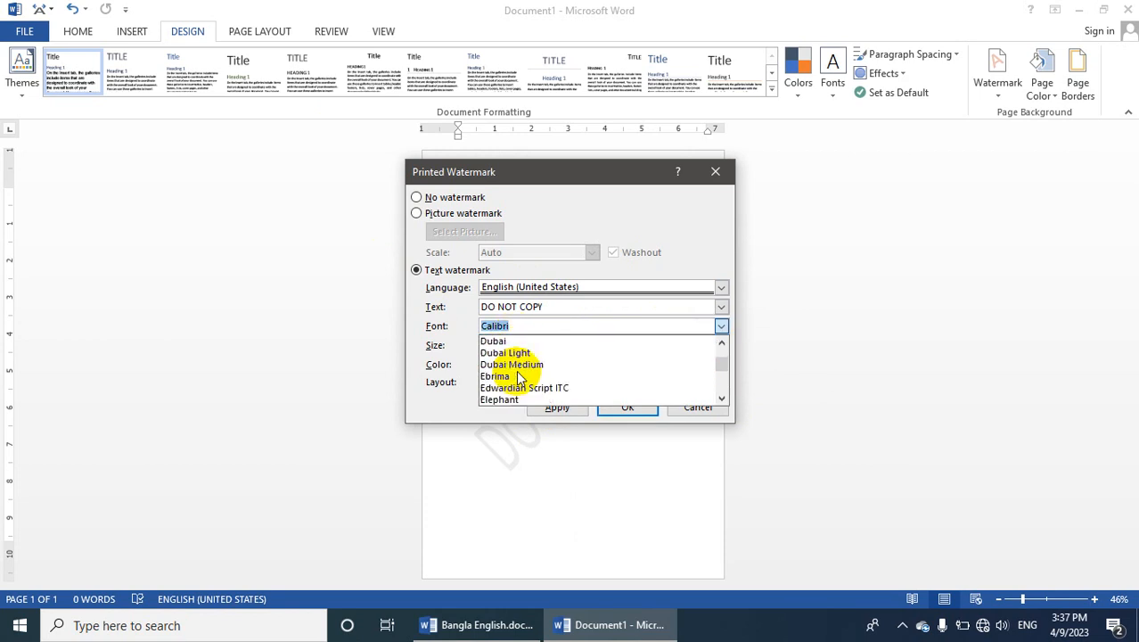
scroll(522, 378, "down", 4)
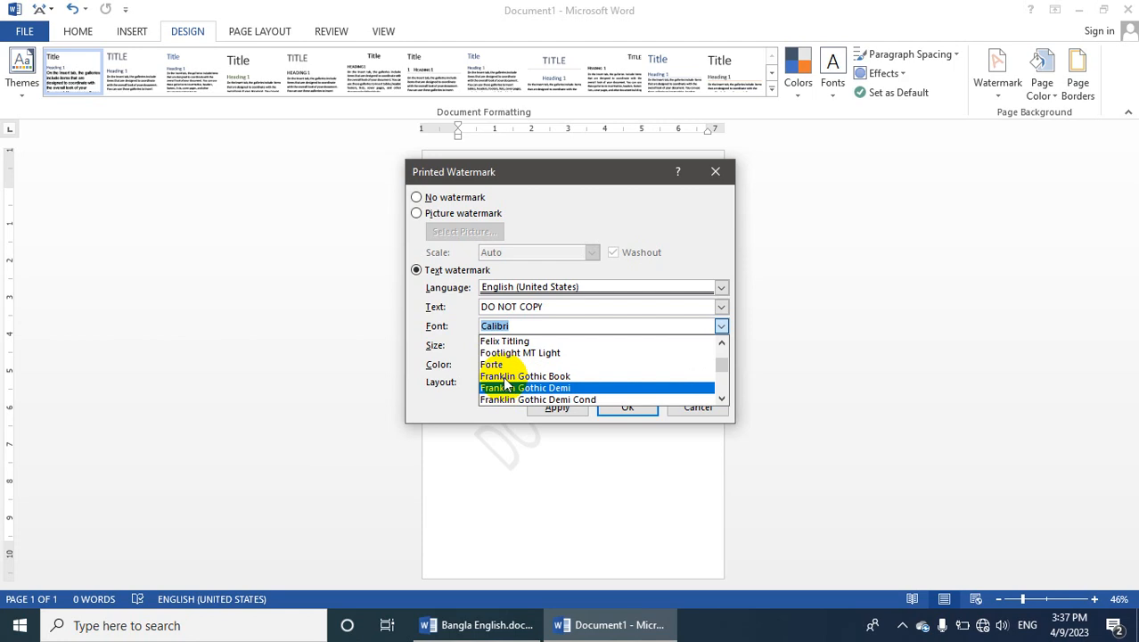
left_click(503, 364)
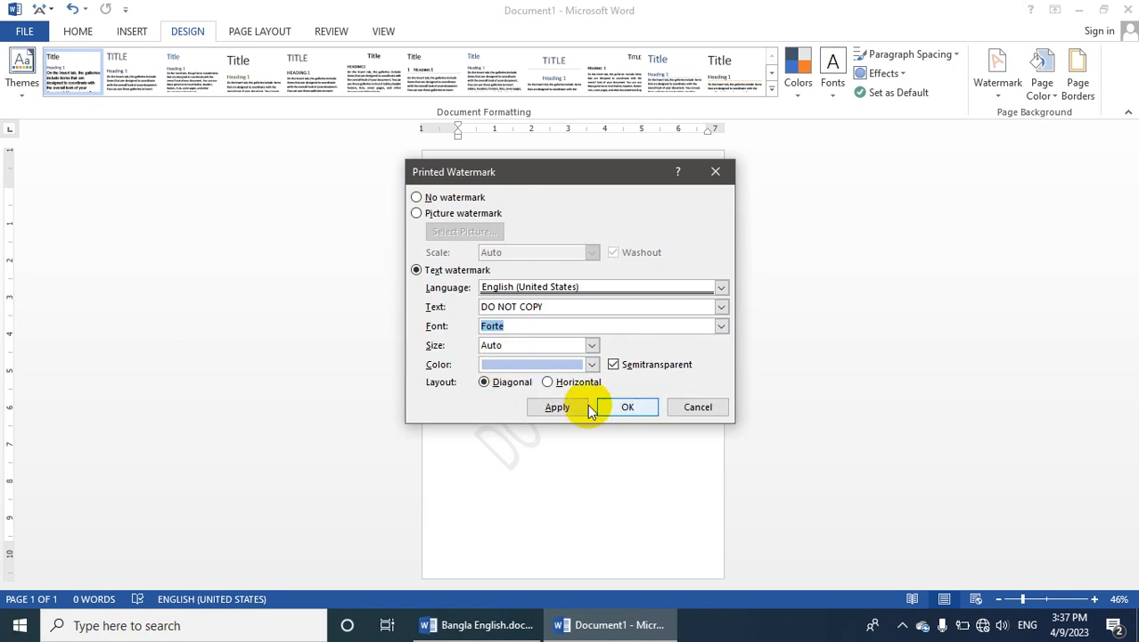
left_click(624, 407)
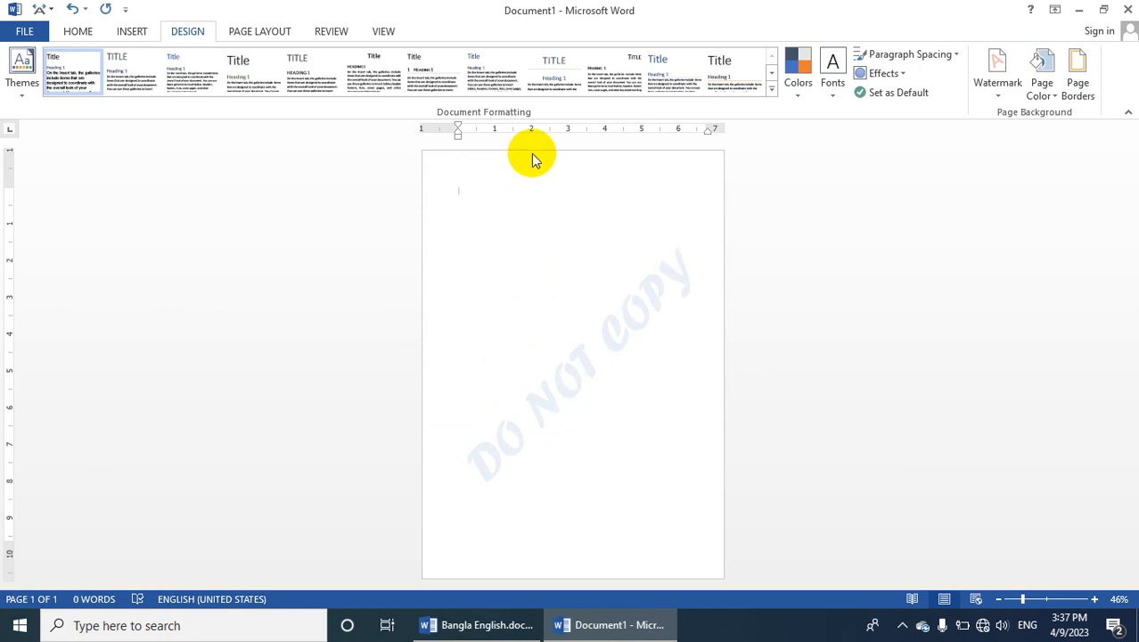
Open the header for editing, then rotate the DO NOT COPY watermark to a shallower slope and shrink it
left_click(131, 34)
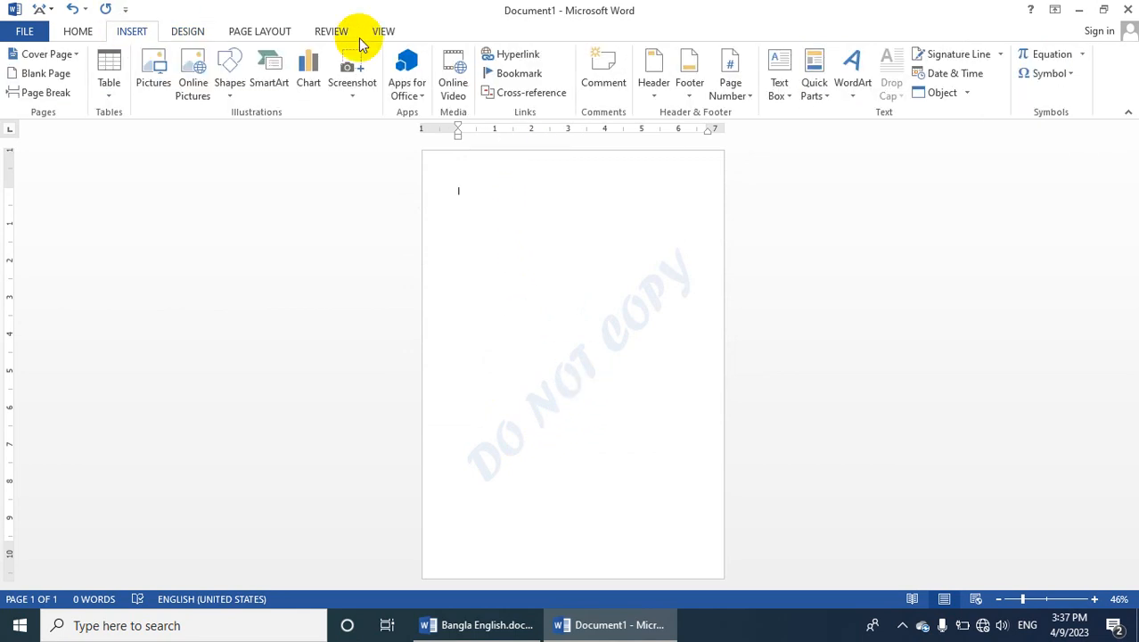
left_click(658, 107)
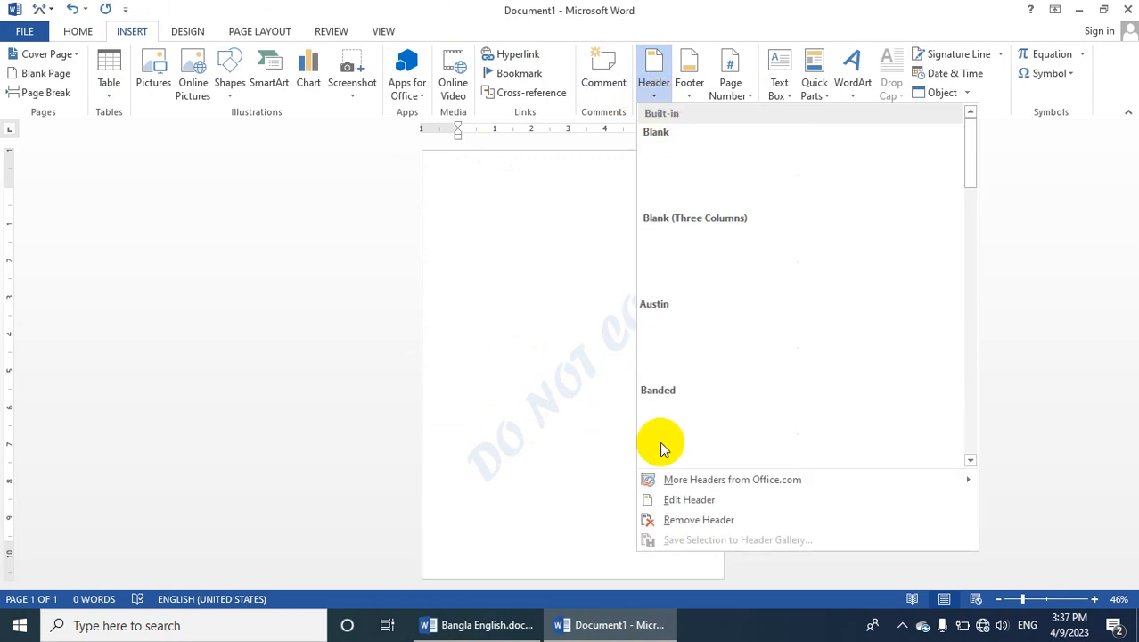
left_click(664, 500)
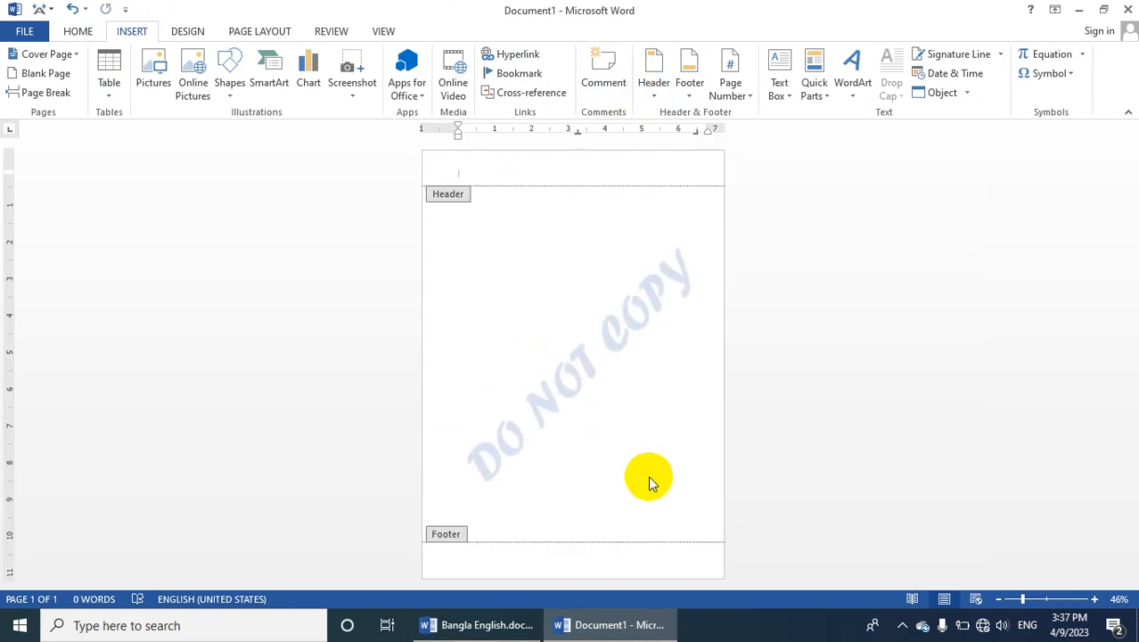
left_click(606, 337)
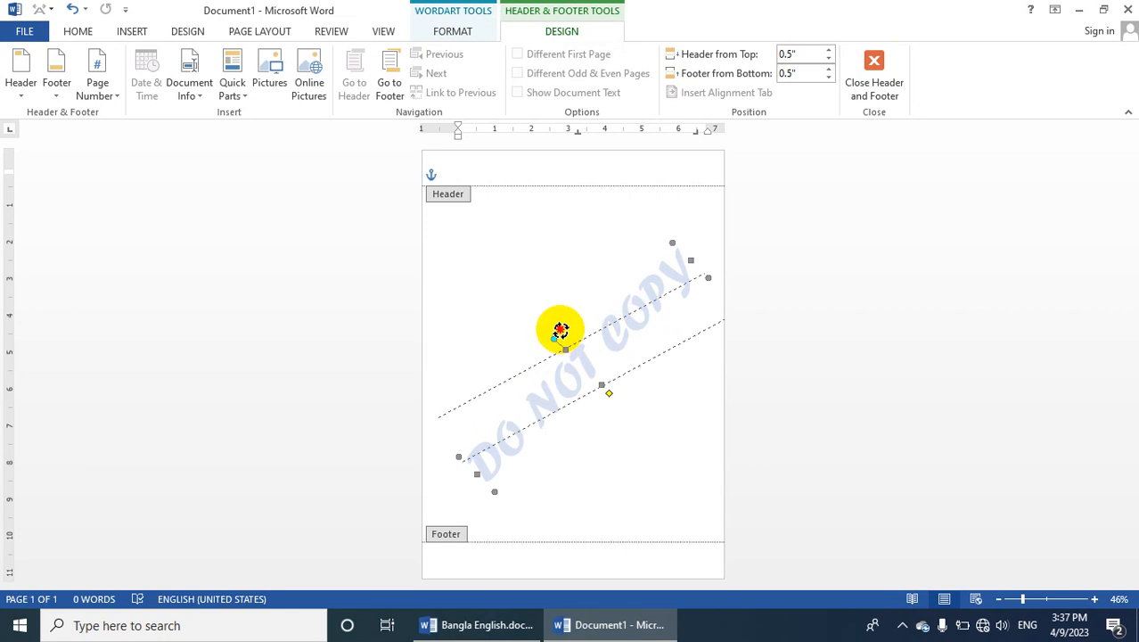
left_click_drag(560, 330, 617, 302)
left_click_drag(719, 249, 652, 288)
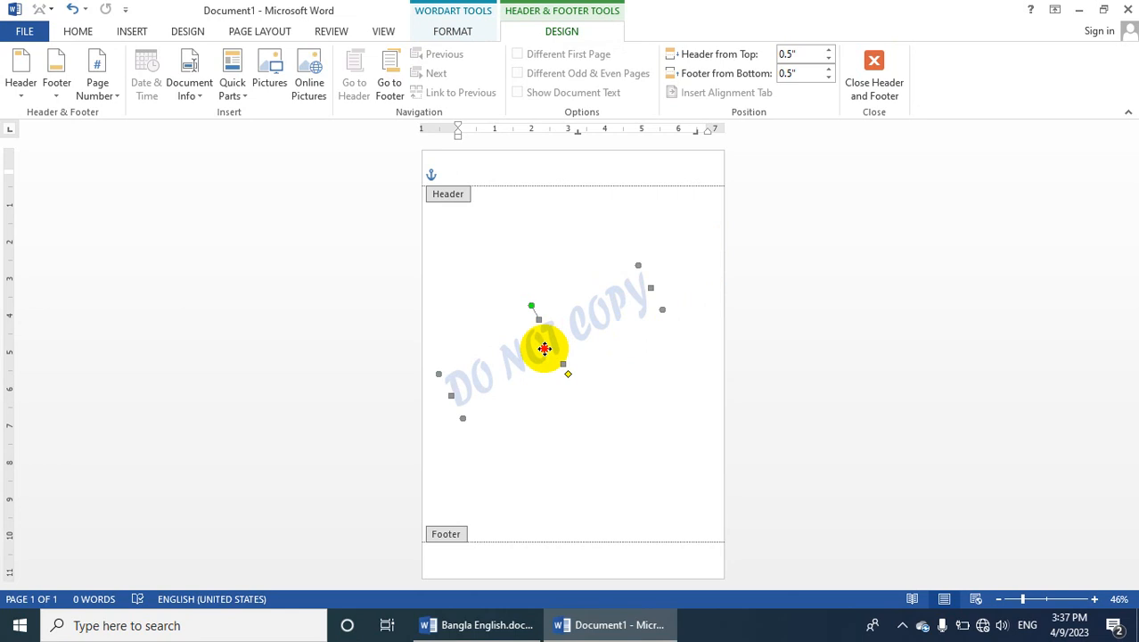
Move the resized watermark to the horizontal middle of the page, slightly above centre, and finish editing the header
left_click_drag(578, 330, 579, 328)
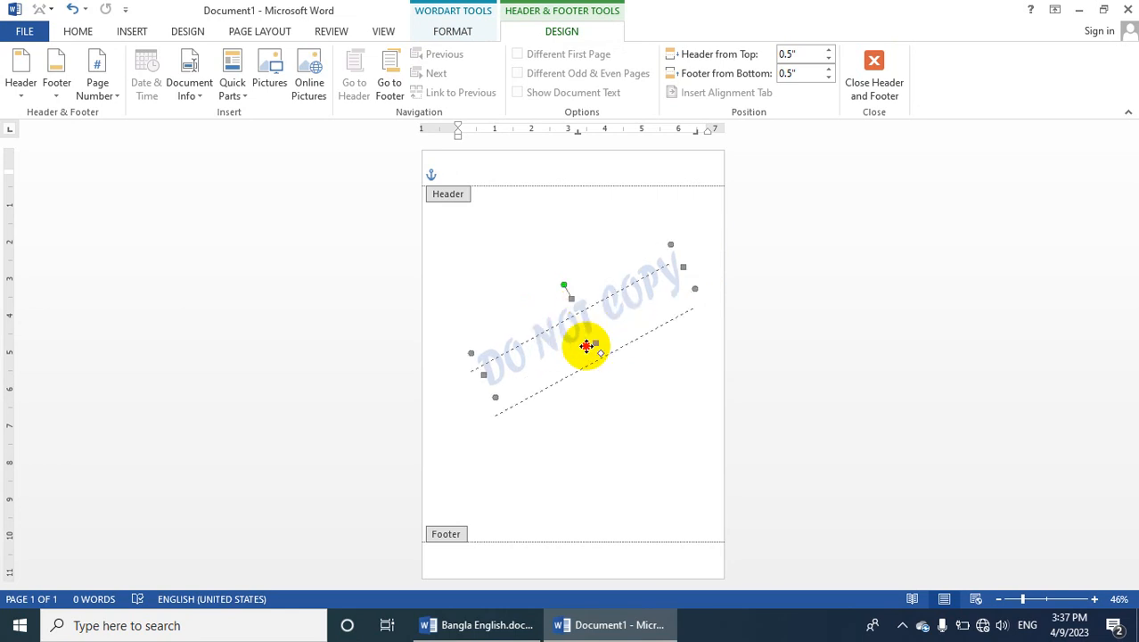
left_click_drag(585, 346, 585, 349)
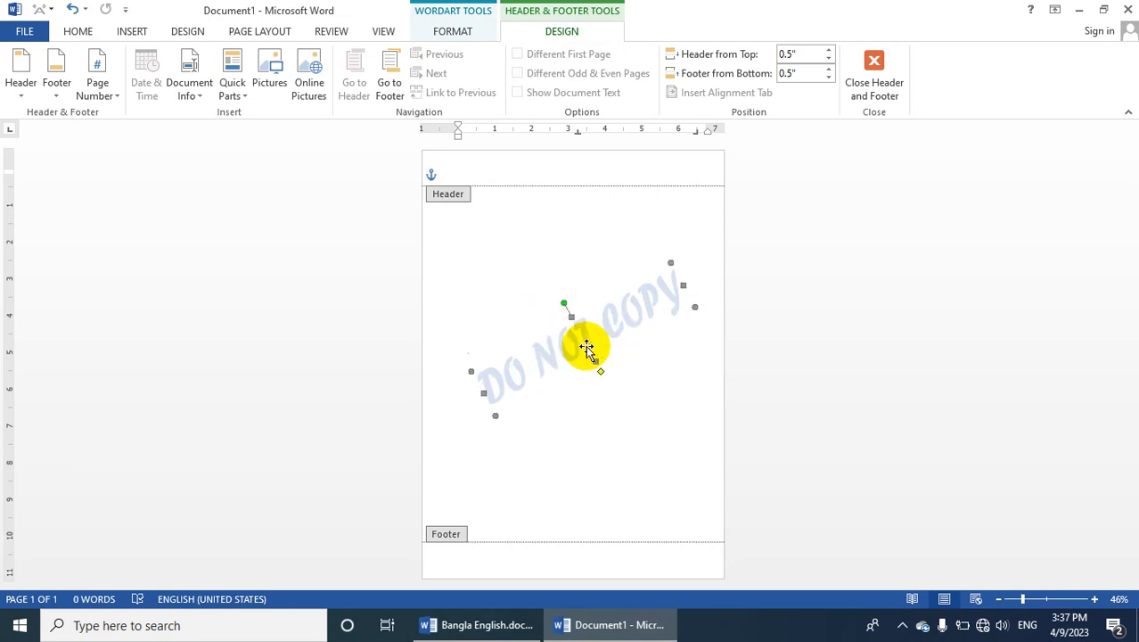
left_click(873, 87)
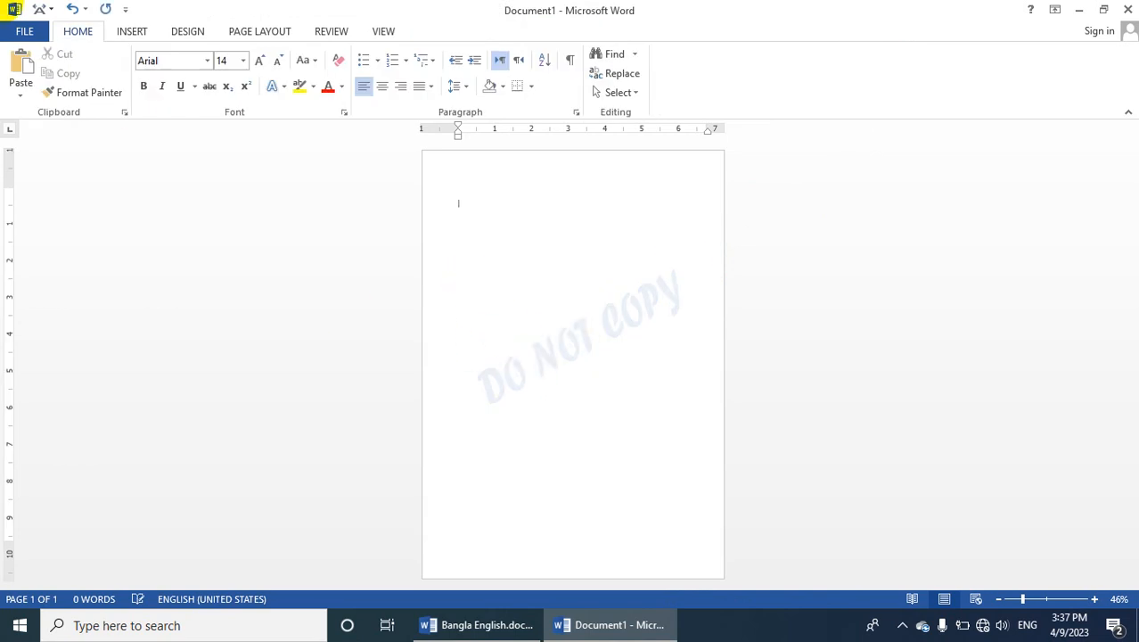
Add empty paragraphs until the document extends to four pages, to check the watermark on each page
key("Return")
key("Return")
key("Return")
key("Return")
key("Return")
key("Return")
key("Return")
key("Return")
key("Return")
key("Return")
key("Return")
key("Return")
key("Return")
key("Return")
key("Return")
key("Return")
key("Return")
key("Return")
key("Return")
key("Return")
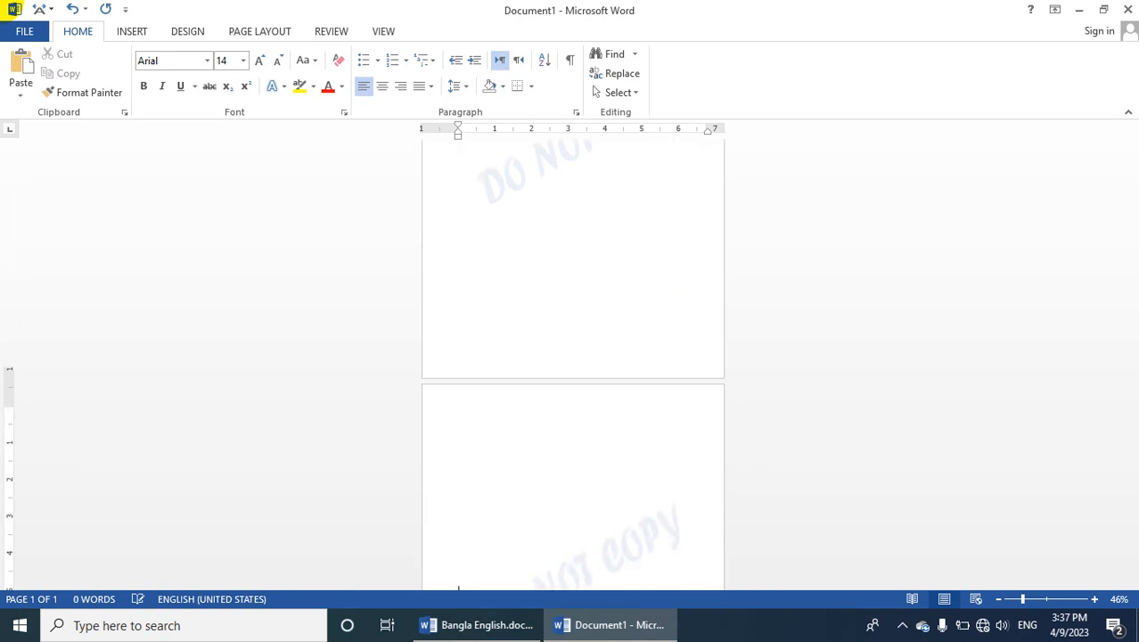
key("Return")
key("Return")
key("Return")
key("Return")
key("Return")
key("Return")
key("Return")
key("Return")
key("Return")
key("Return")
key("Return")
key("Return")
key("Return")
key("Return")
key("Return")
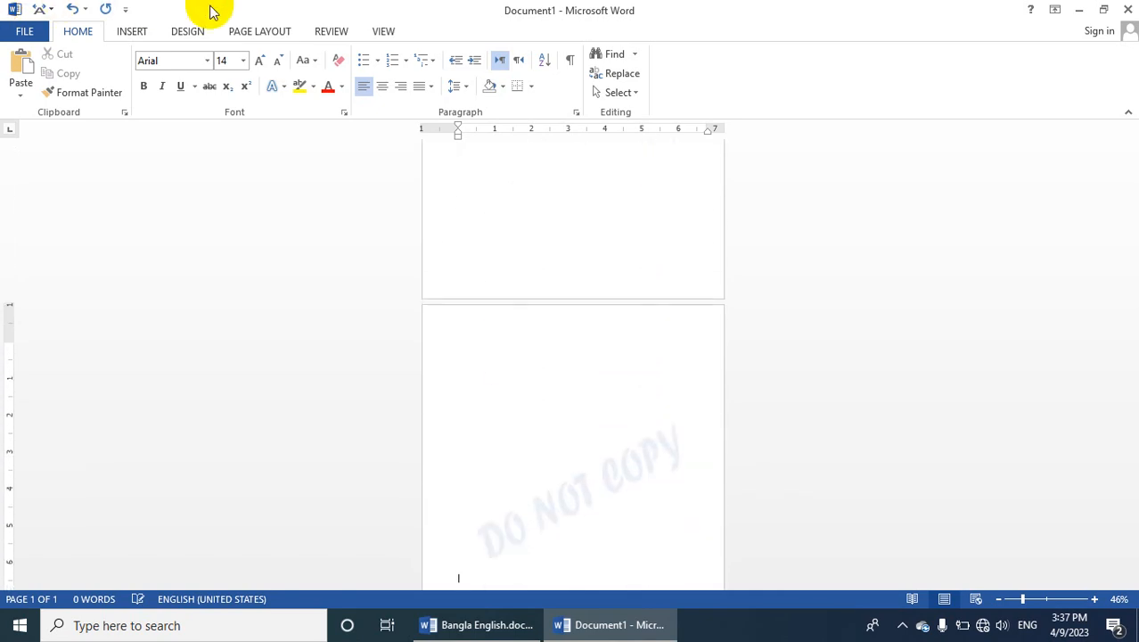
key("Return")
key("Return")
key("Return")
key("Return")
key("Return")
key("Return")
key("Return")
key("Return")
key("Return")
key("Return")
key("Return")
key("Return")
key("Return")
key("Return")
key("Return")
key("Return")
key("Return")
key("Return")
key("Return")
key("Return")
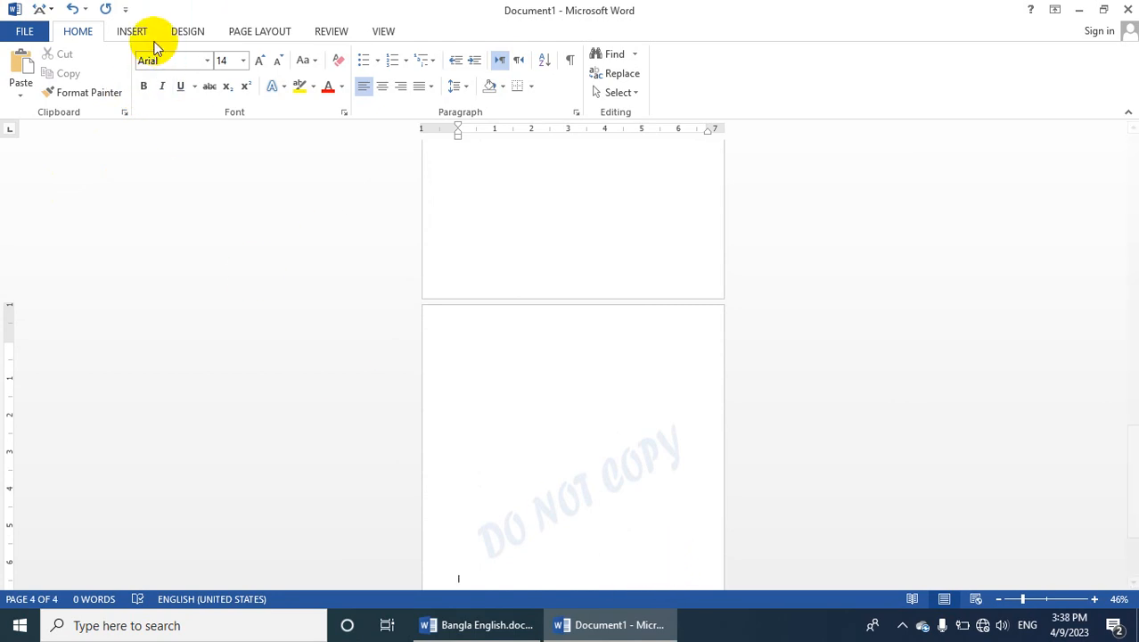
Open the custom watermark settings, switch to a picture watermark, and choose to pick the picture offline from the computer
left_click(191, 33)
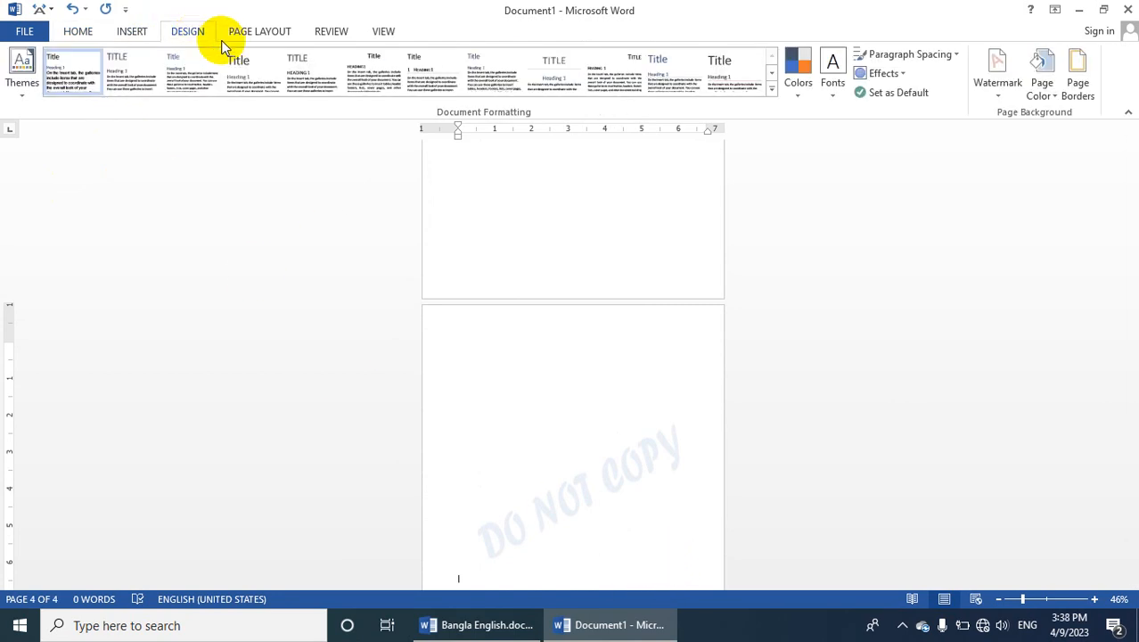
left_click(992, 82)
left_click(853, 451)
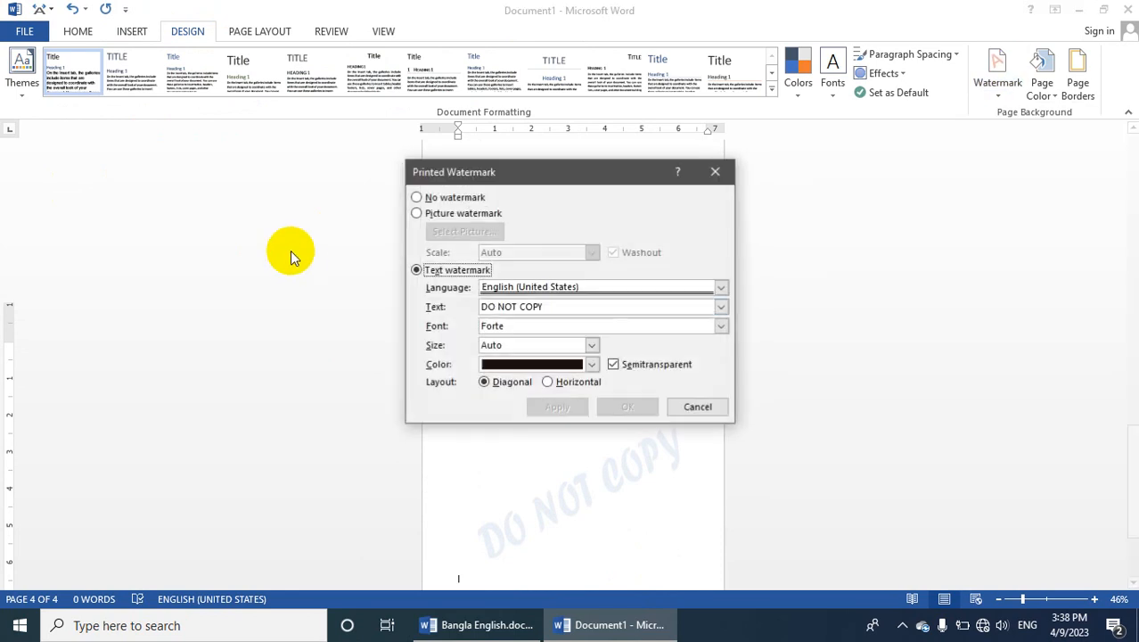
left_click(418, 212)
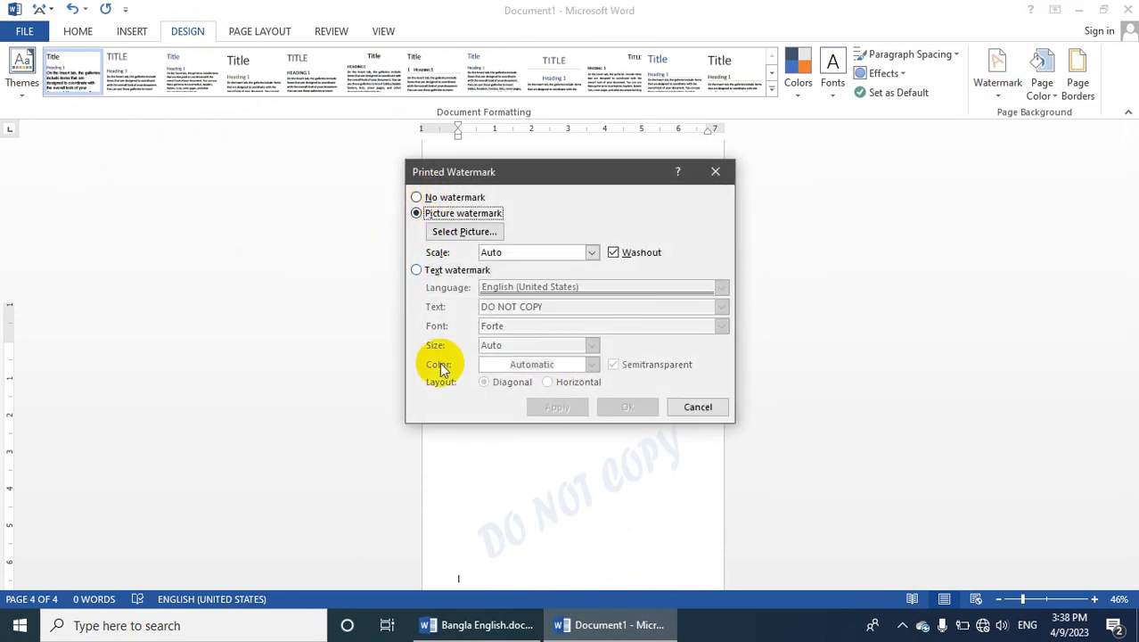
left_click(468, 233)
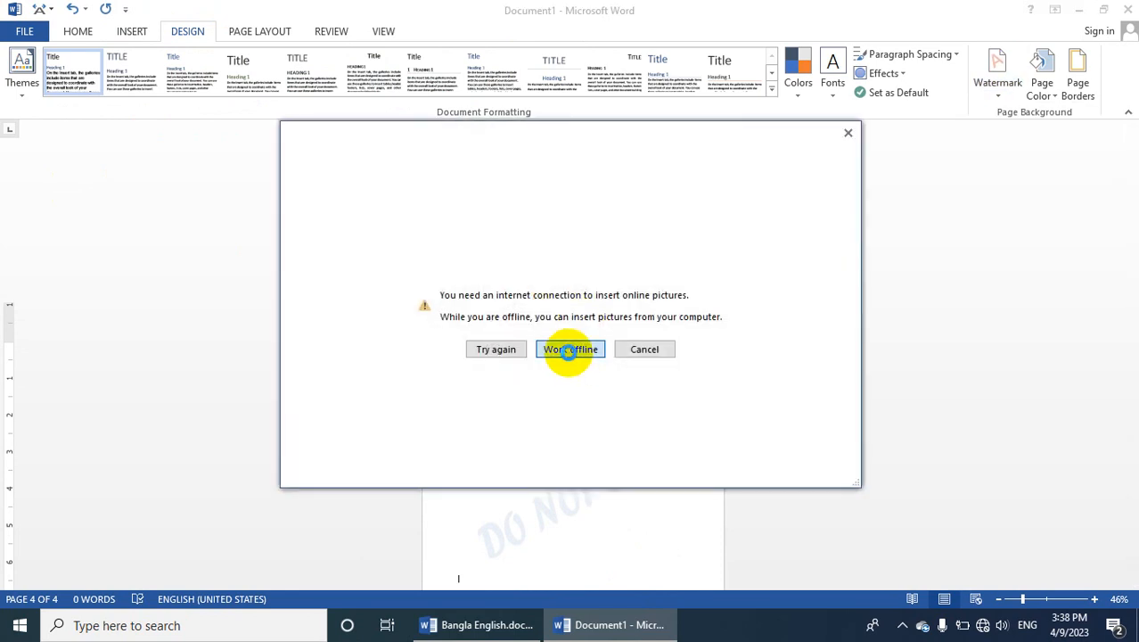
left_click(568, 349)
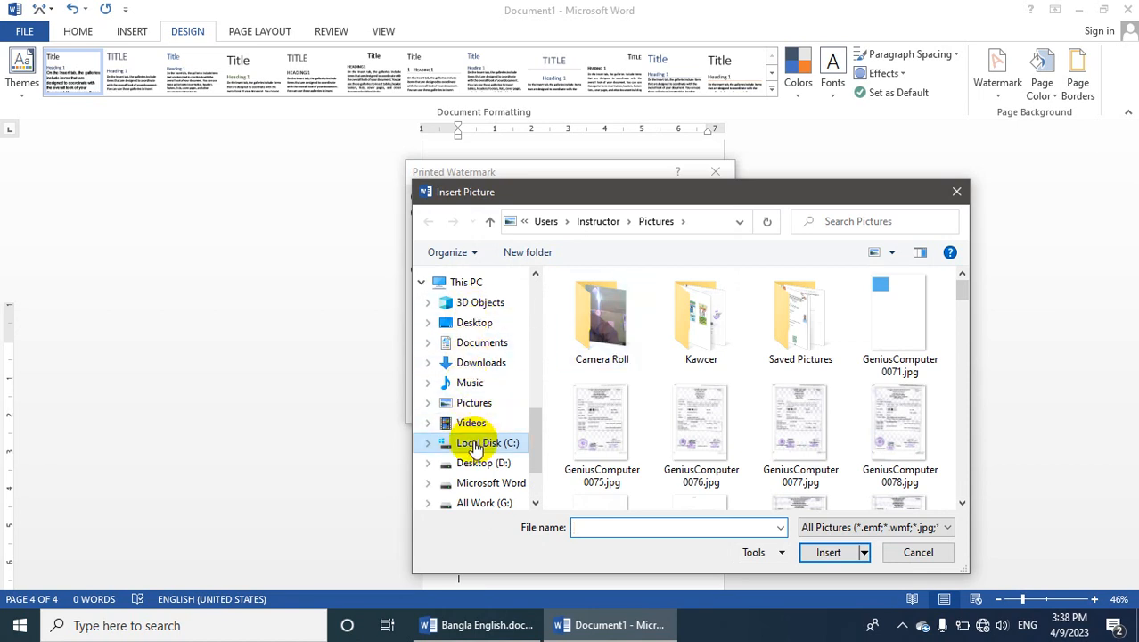
Look through the folders on the Microsoft Word (F:) drive for a watermark picture
scroll(486, 493, "up", 1)
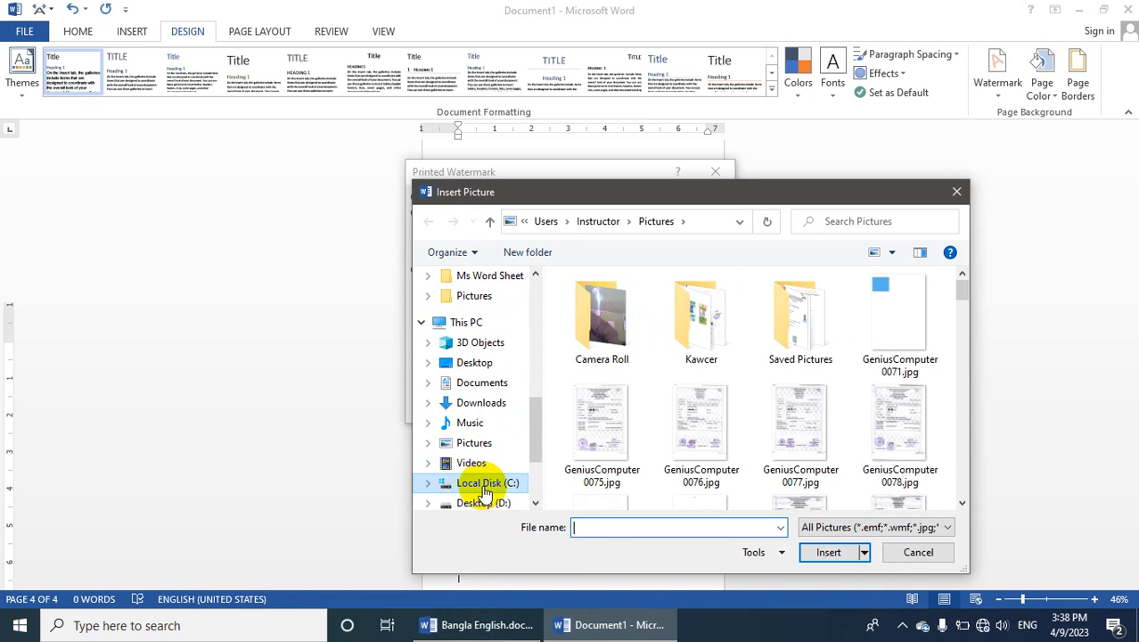
scroll(486, 493, "down", 1)
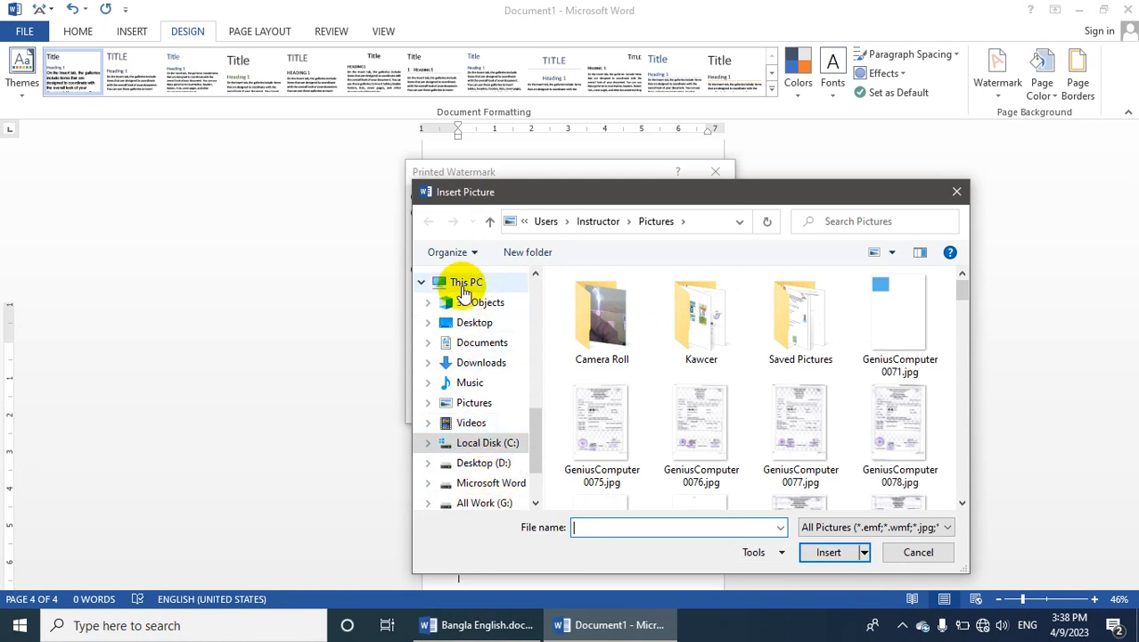
left_click(463, 285)
scroll(695, 402, "down", 10)
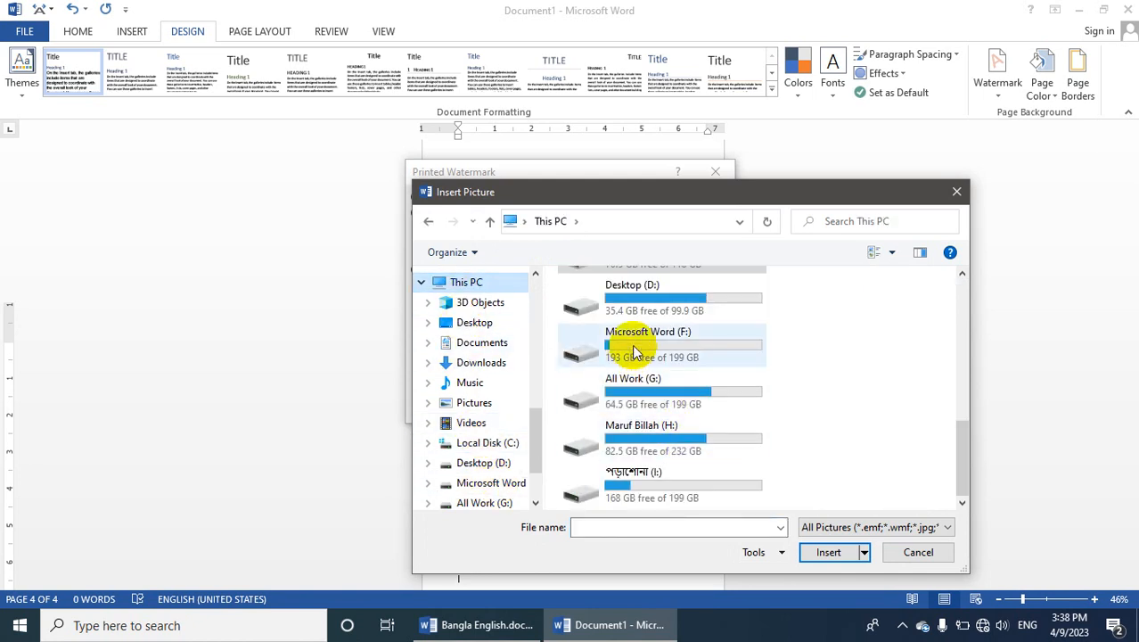
double_click(661, 350)
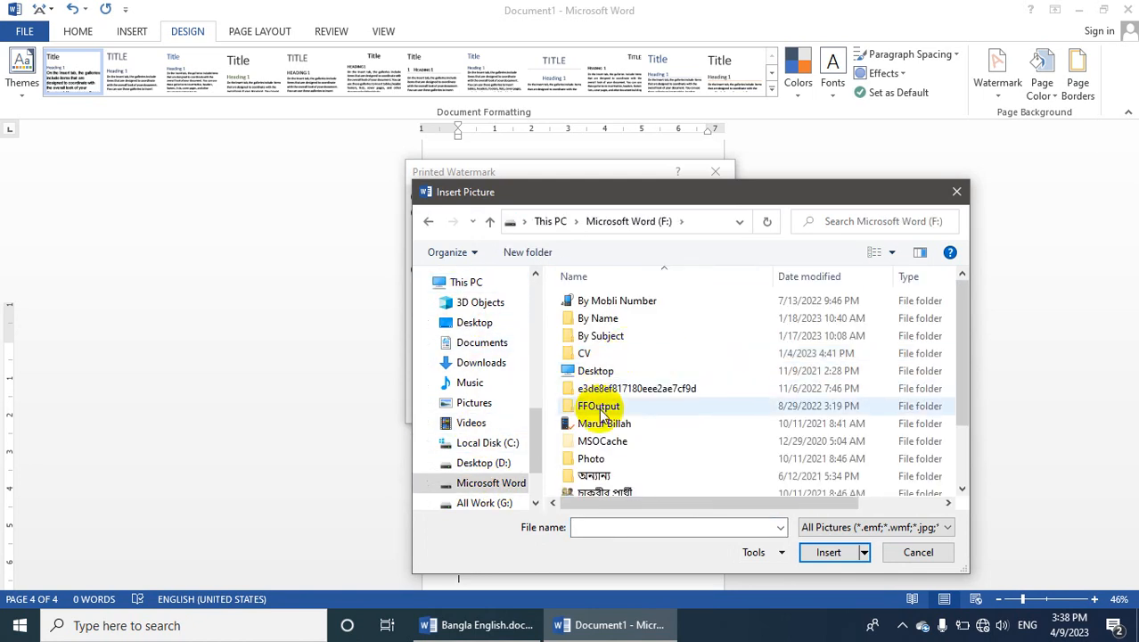
scroll(593, 432, "down", 1)
scroll(584, 453, "down", 1)
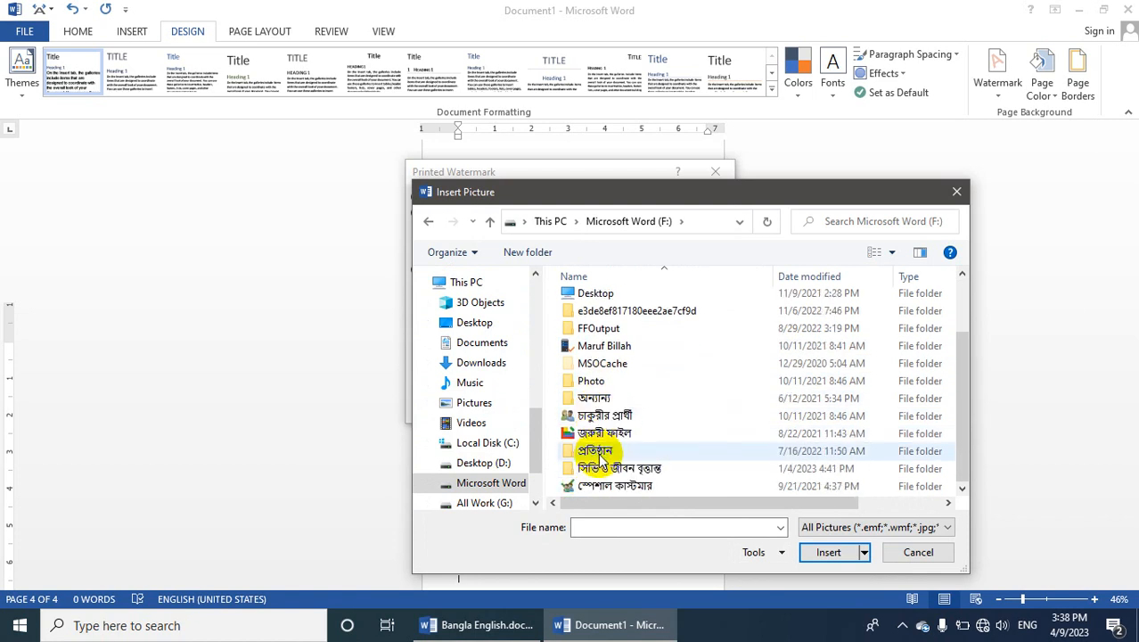
scroll(611, 402, "up", 2)
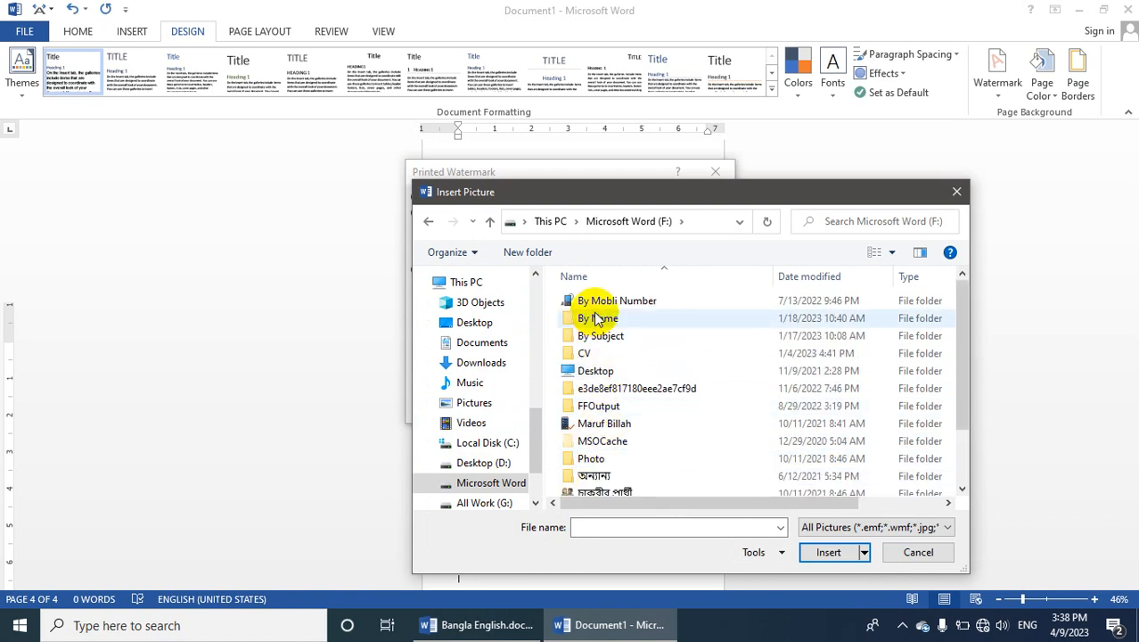
Search the Desktop (D:) drive and the জরুরী ফাইল folder on All Work (G:) for a watermark picture
left_click(489, 223)
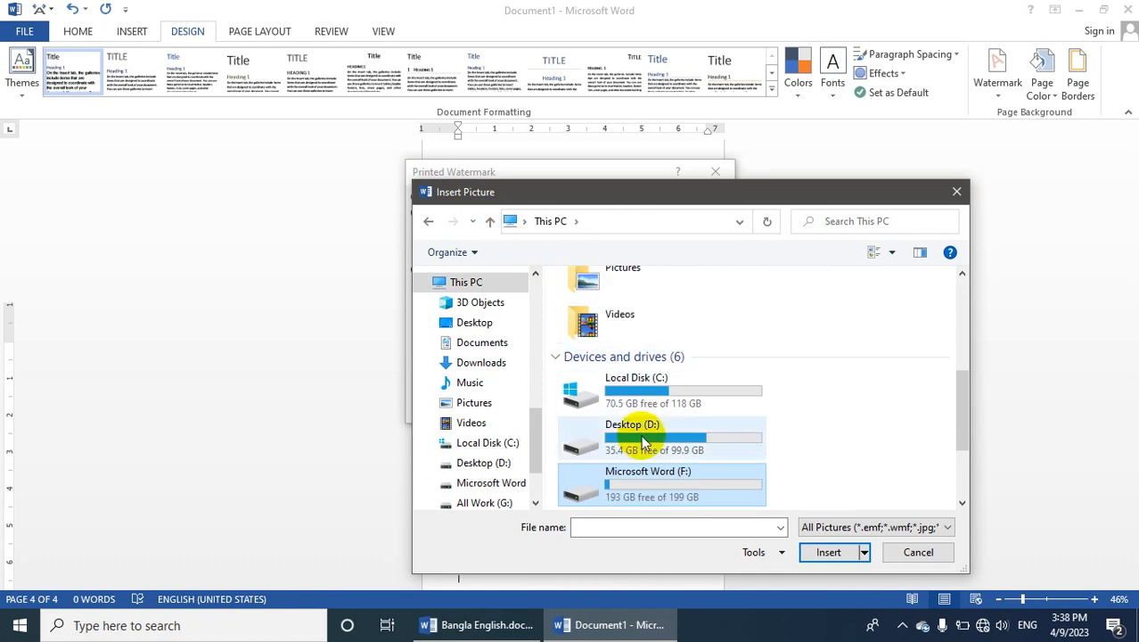
left_click(642, 438)
double_click(642, 437)
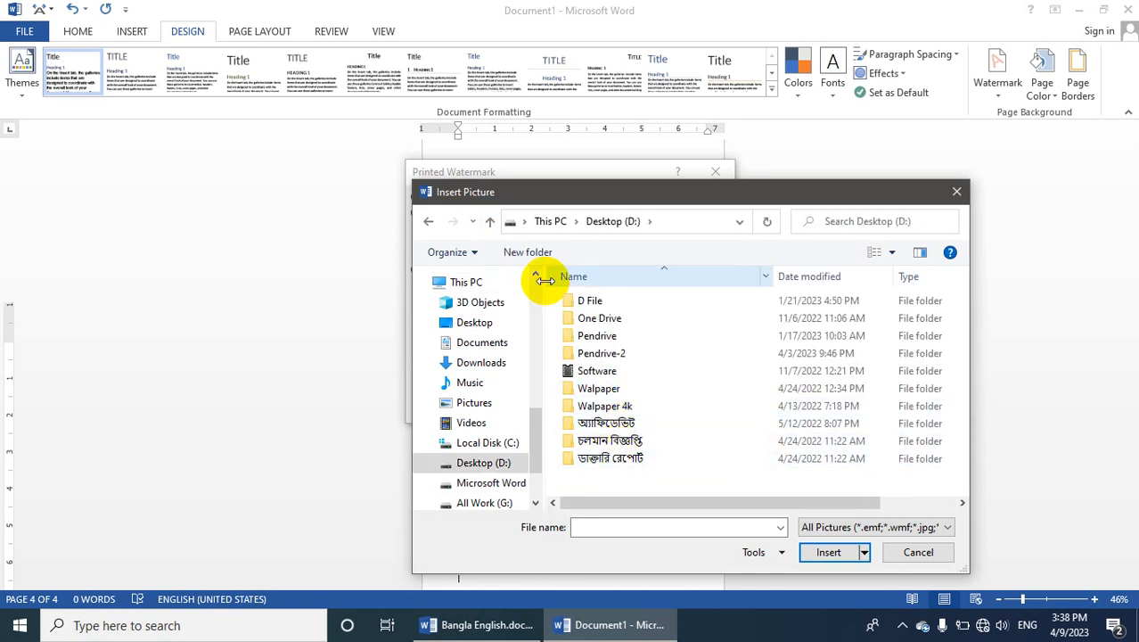
left_click(490, 222)
scroll(636, 471, "down", 3)
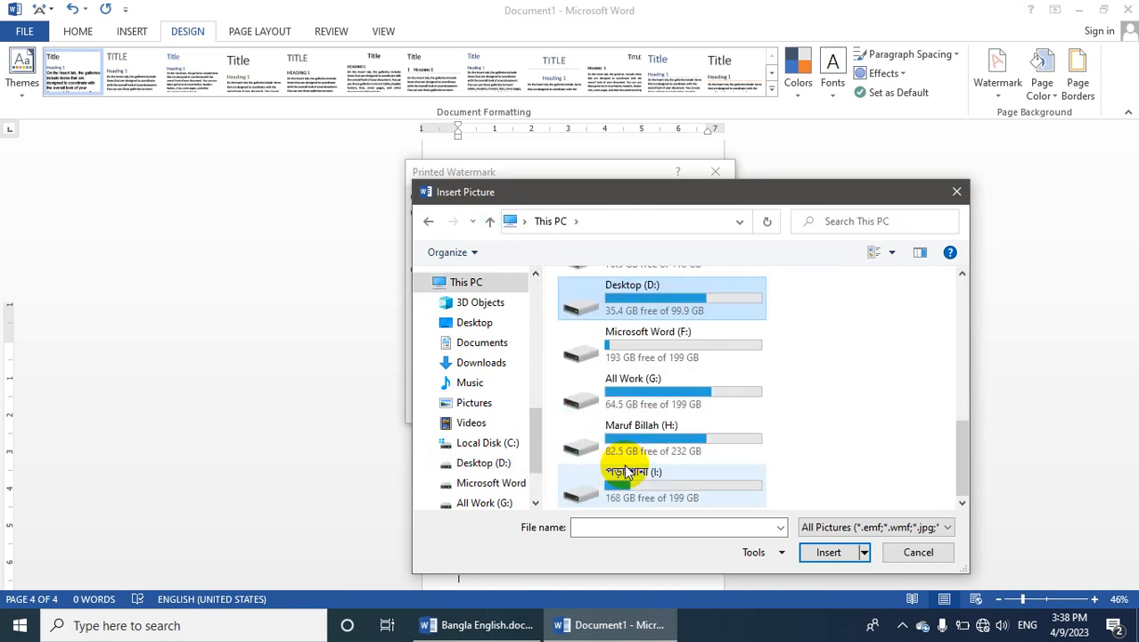
left_click(656, 393)
double_click(656, 393)
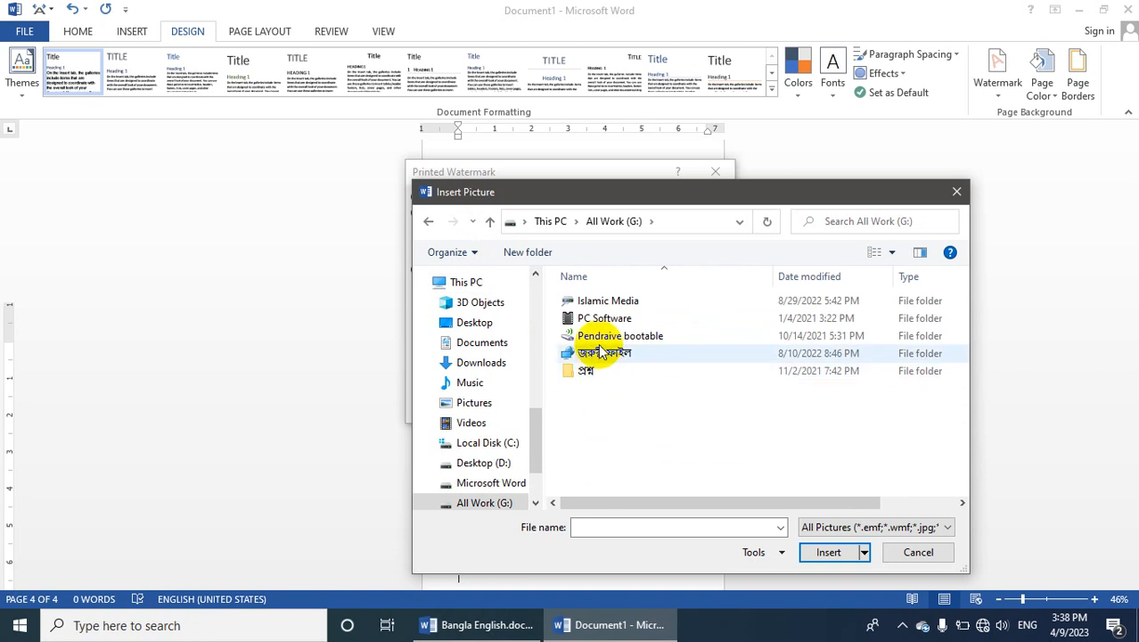
left_click(596, 338)
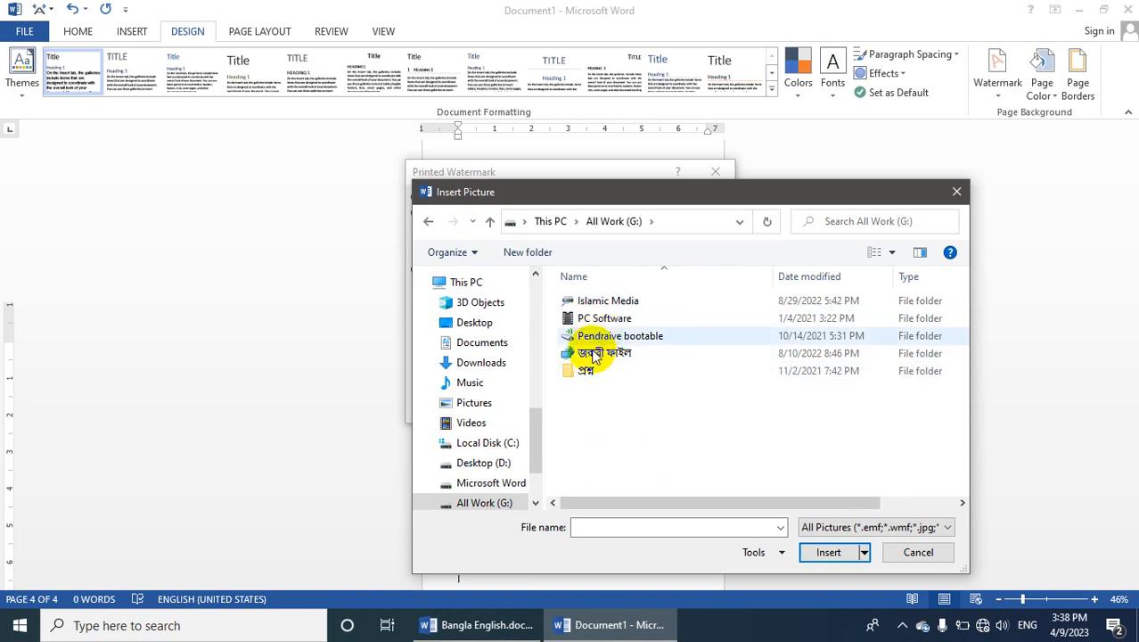
double_click(595, 354)
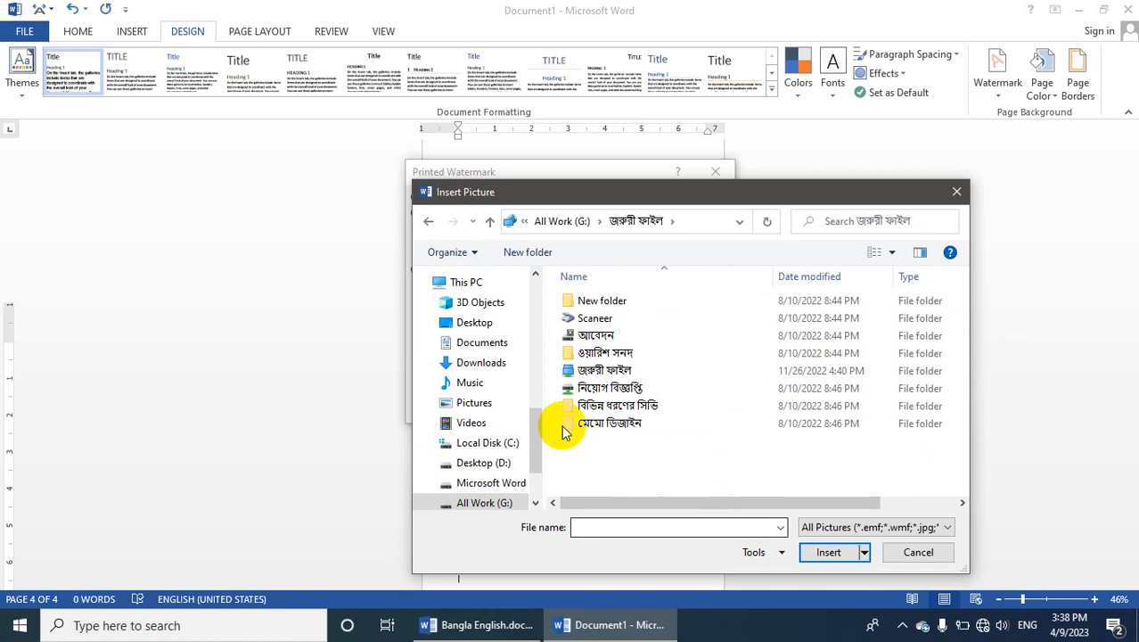
Open the 17 February 2023 folder on the Desktop and browse its pictures for a watermark image
left_click(474, 321)
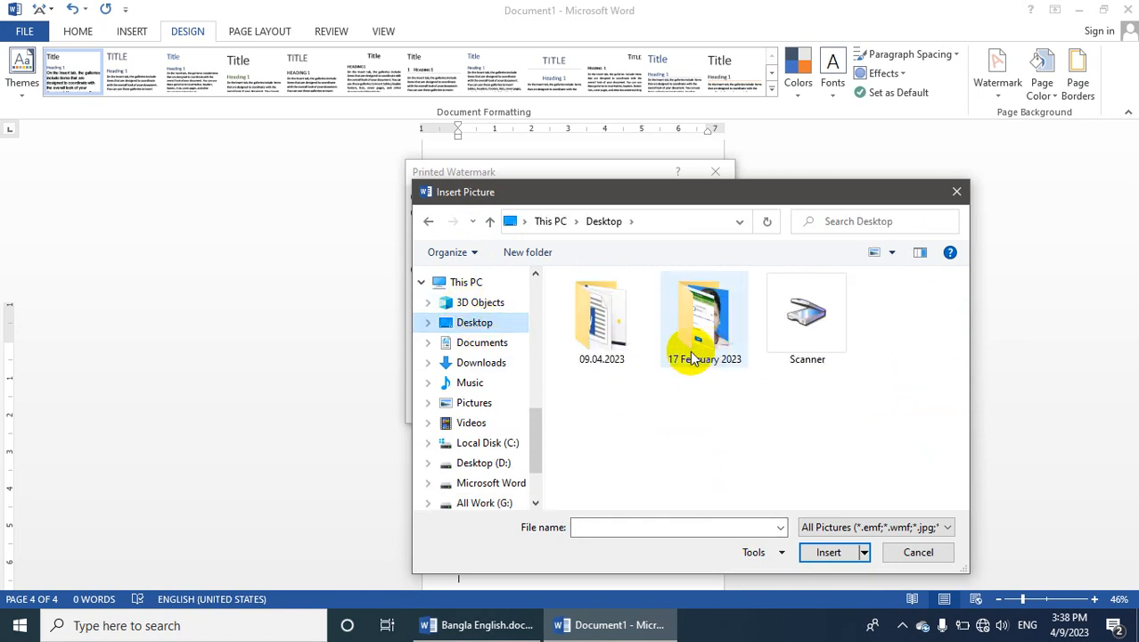
double_click(690, 351)
scroll(794, 451, "down", 3)
scroll(792, 443, "down", 5)
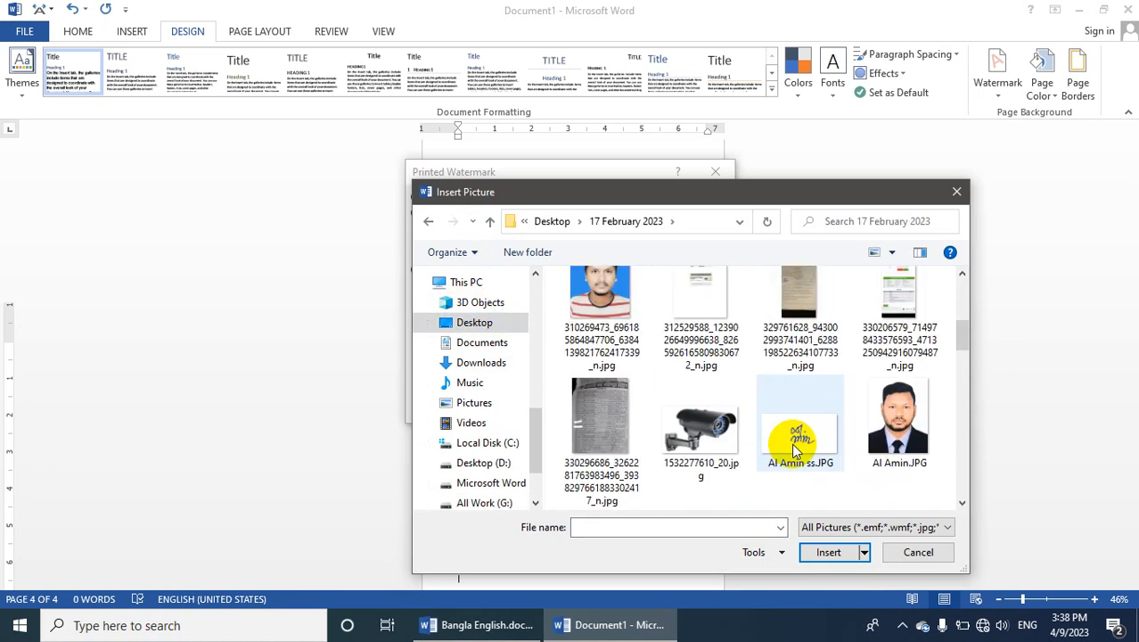
scroll(787, 430, "down", 2)
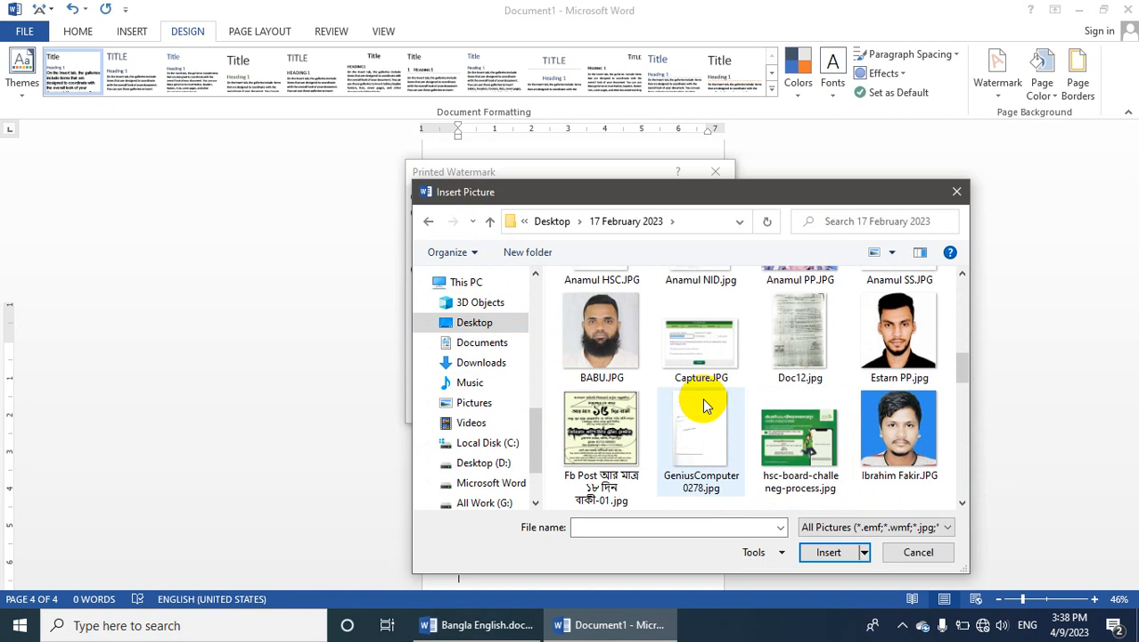
scroll(705, 399, "up", 2)
scroll(705, 410, "down", 5)
scroll(704, 417, "down", 4)
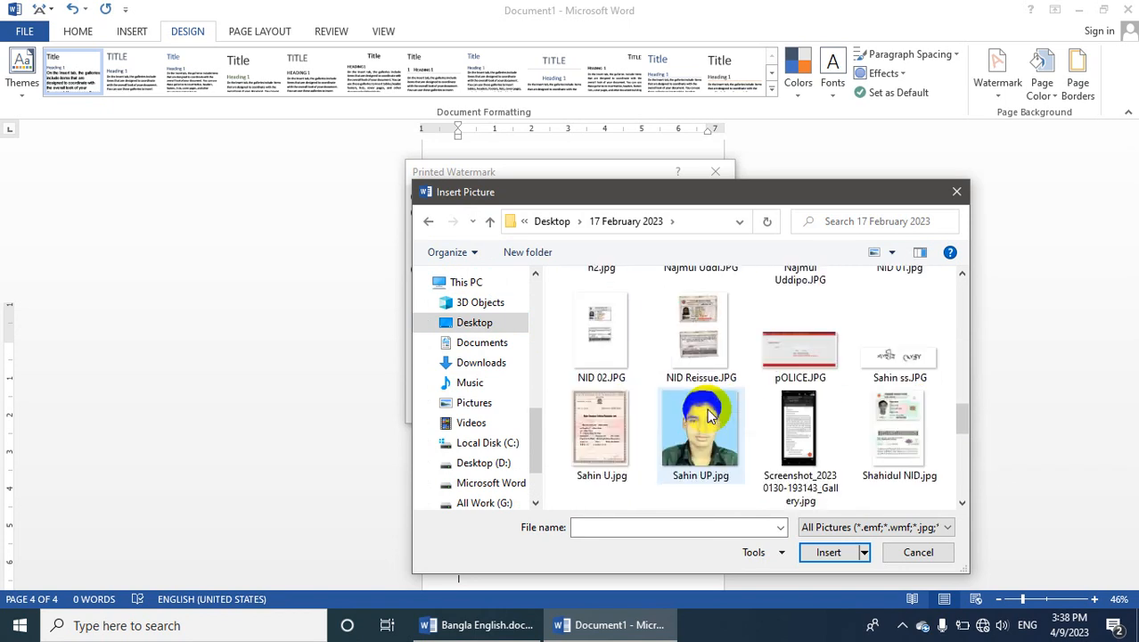
scroll(709, 410, "up", 1)
scroll(704, 410, "down", 5)
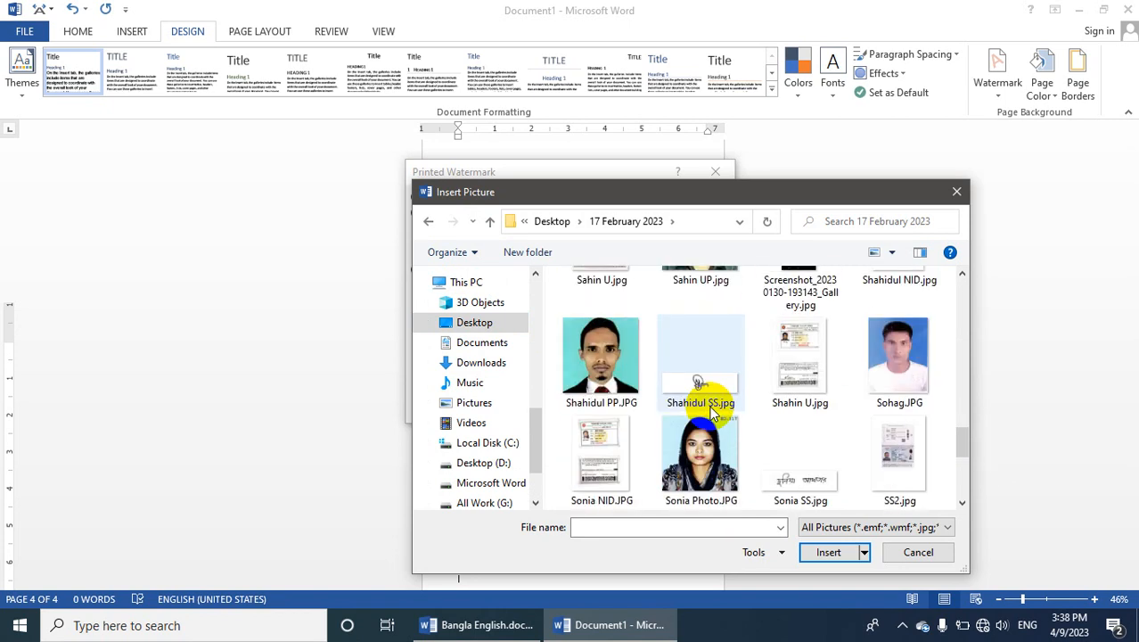
double_click(829, 187)
scroll(526, 315, "up", 4)
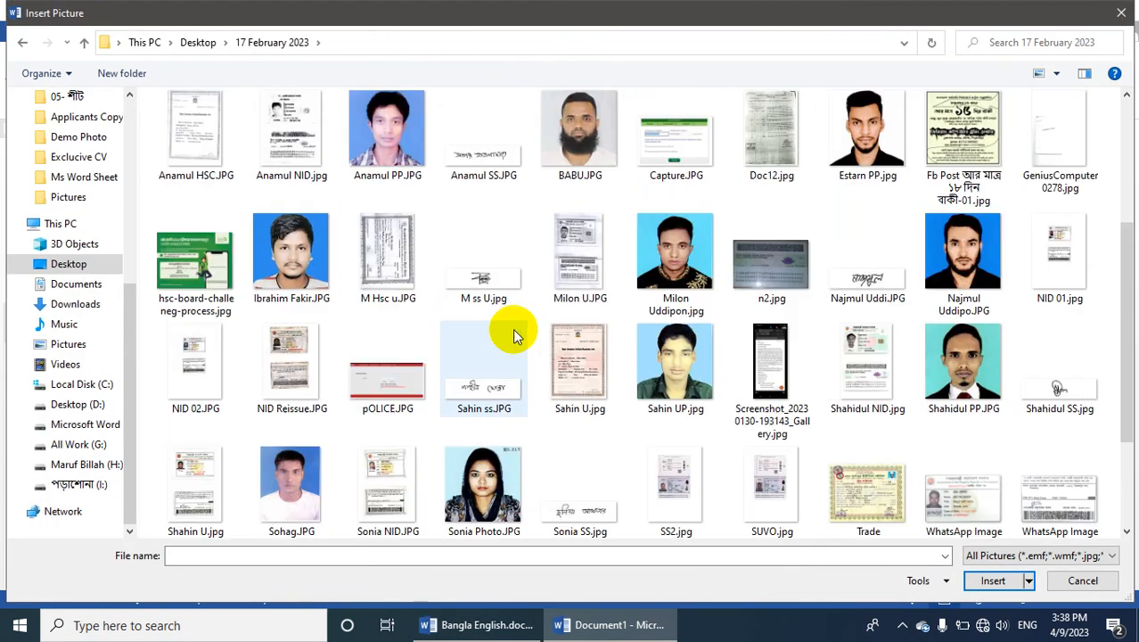
left_click(843, 242)
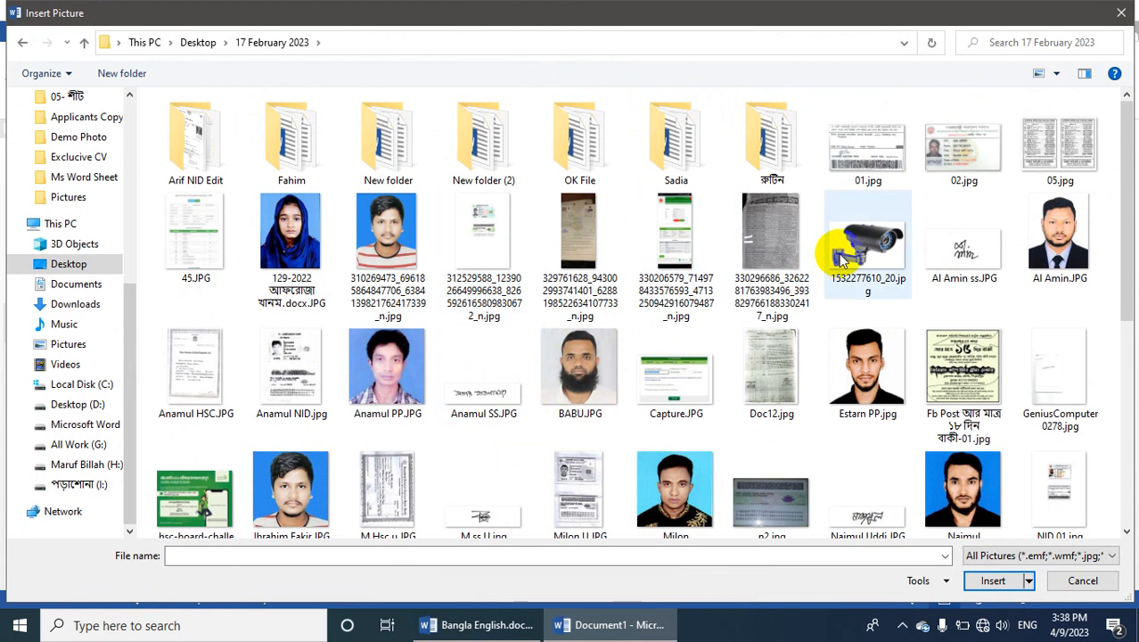
left_click(996, 583)
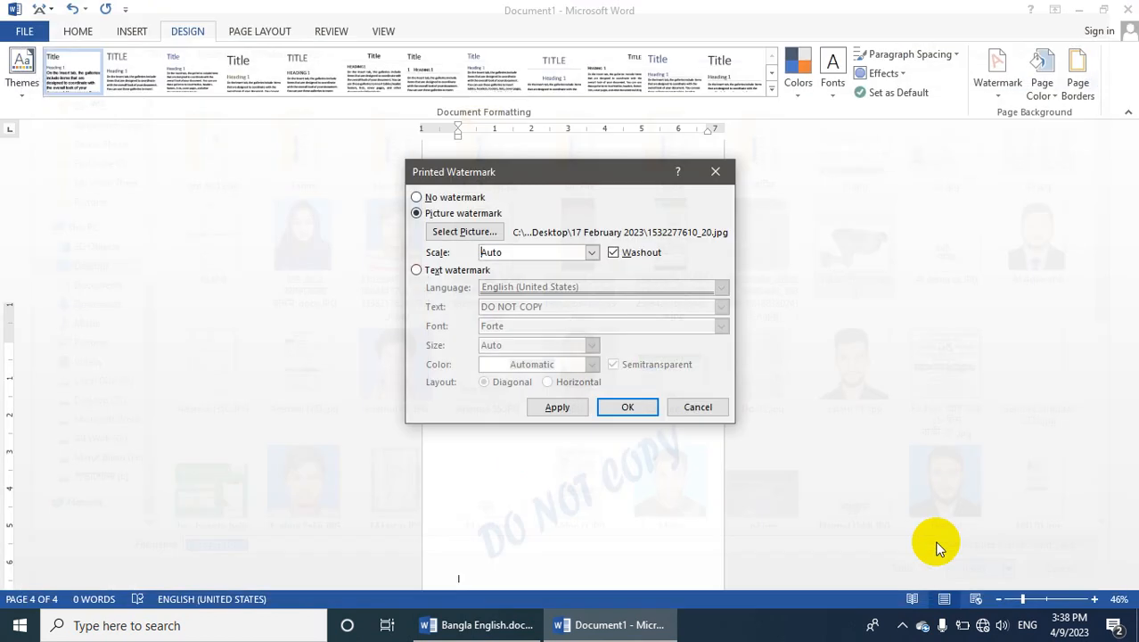
left_click(558, 410)
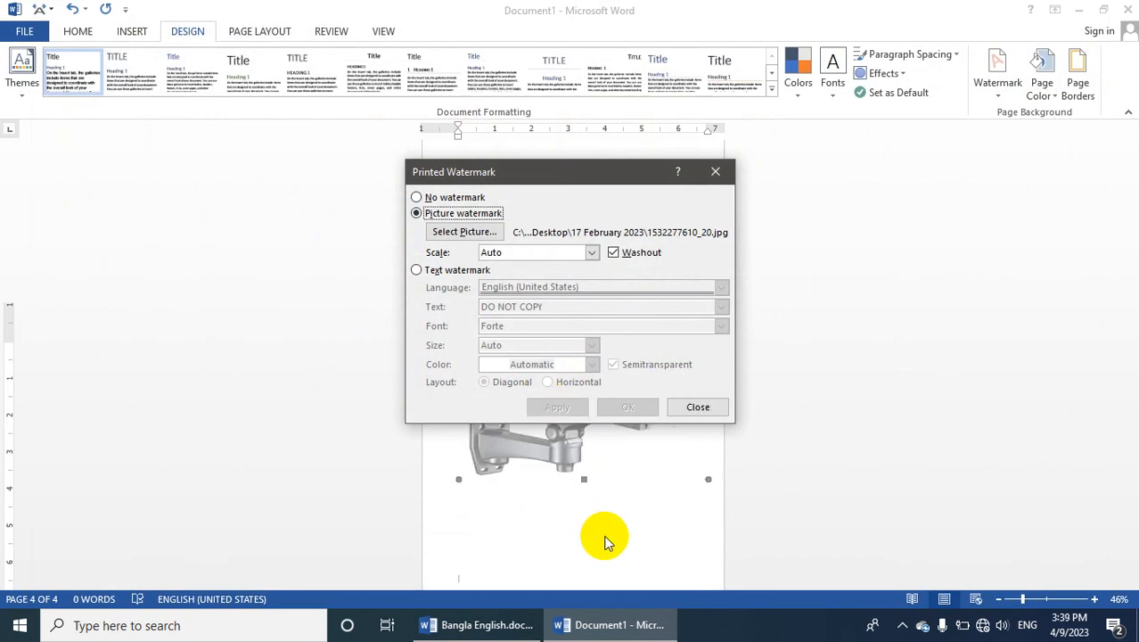
left_click(691, 406)
Check the picture watermark across the pages at 28% zoom, then open the header for editing and select the camera picture
scroll(647, 500, "down", 5)
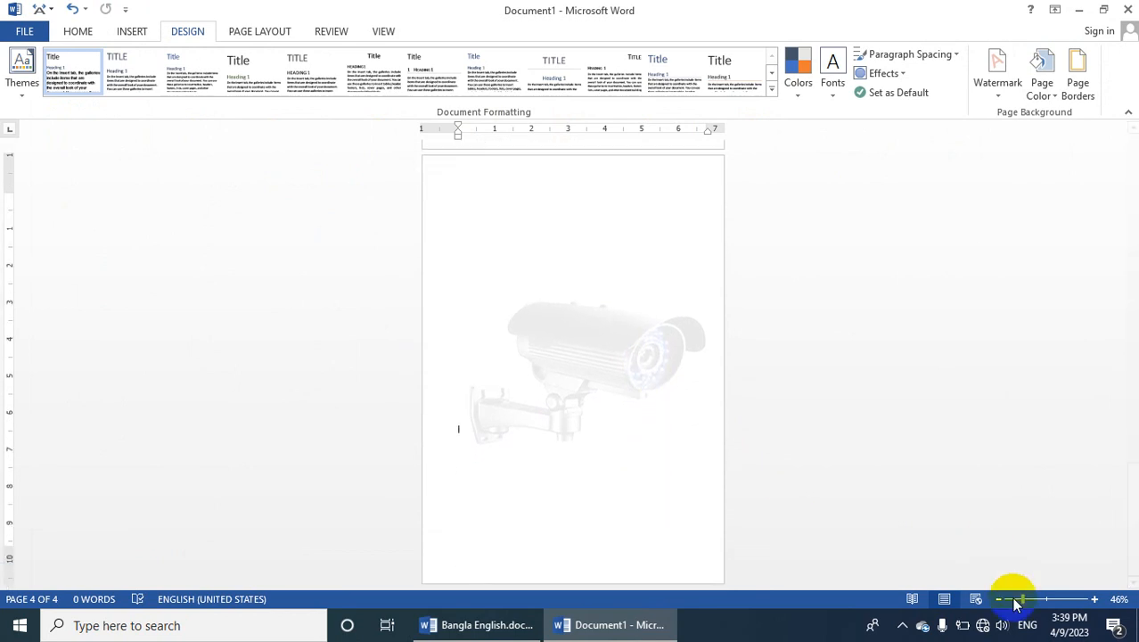
left_click_drag(1020, 598, 1014, 598)
scroll(537, 357, "up", 3)
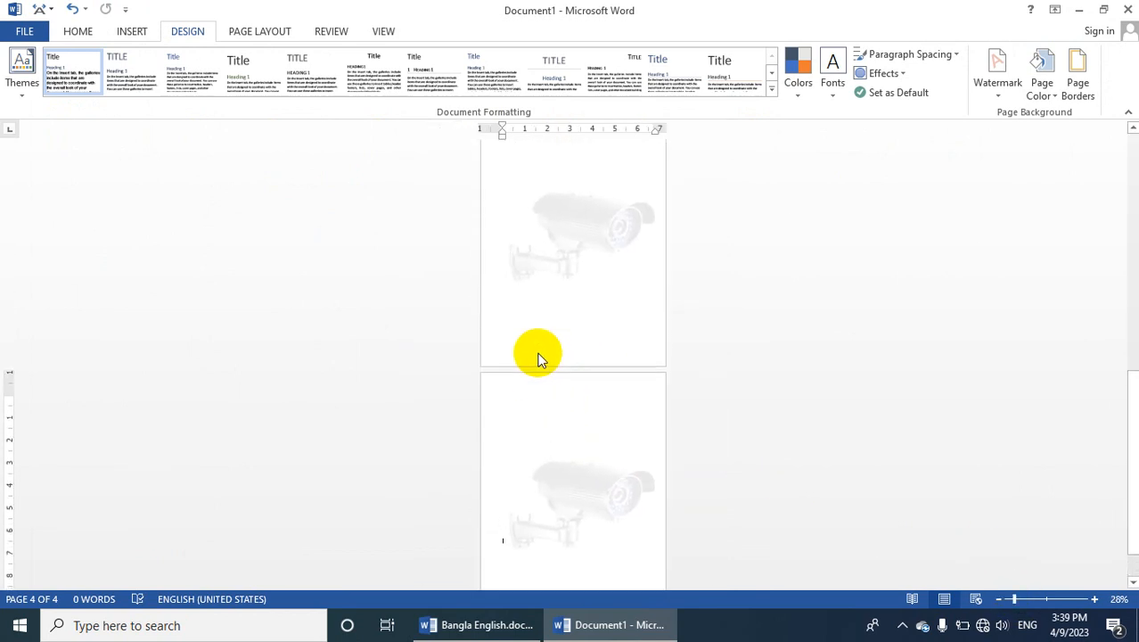
scroll(575, 317, "up", 2)
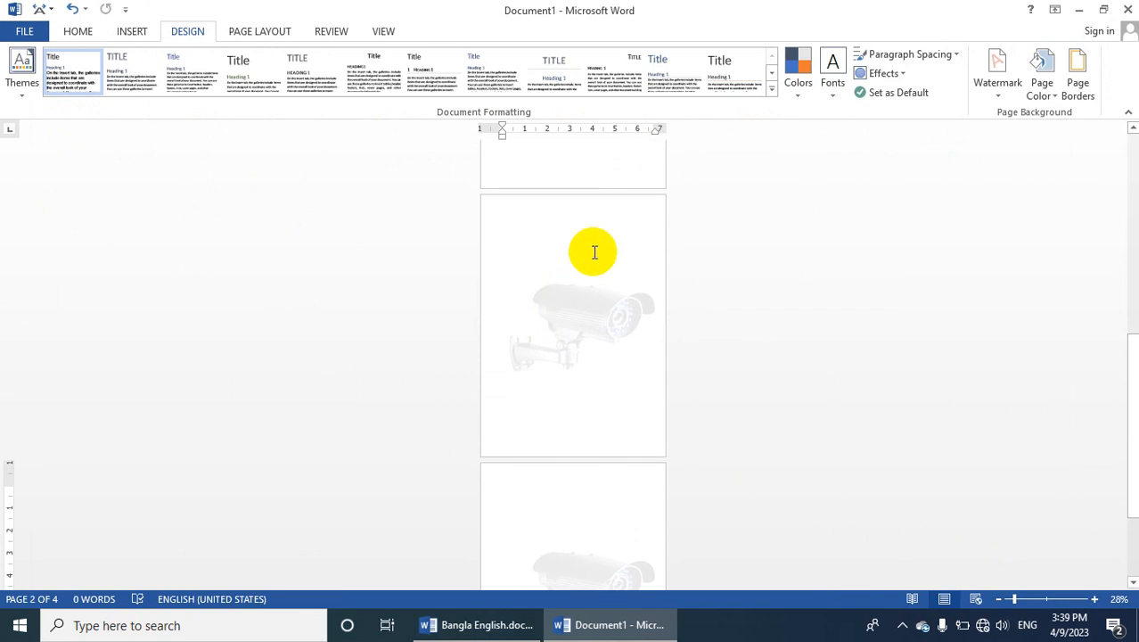
left_click(132, 32)
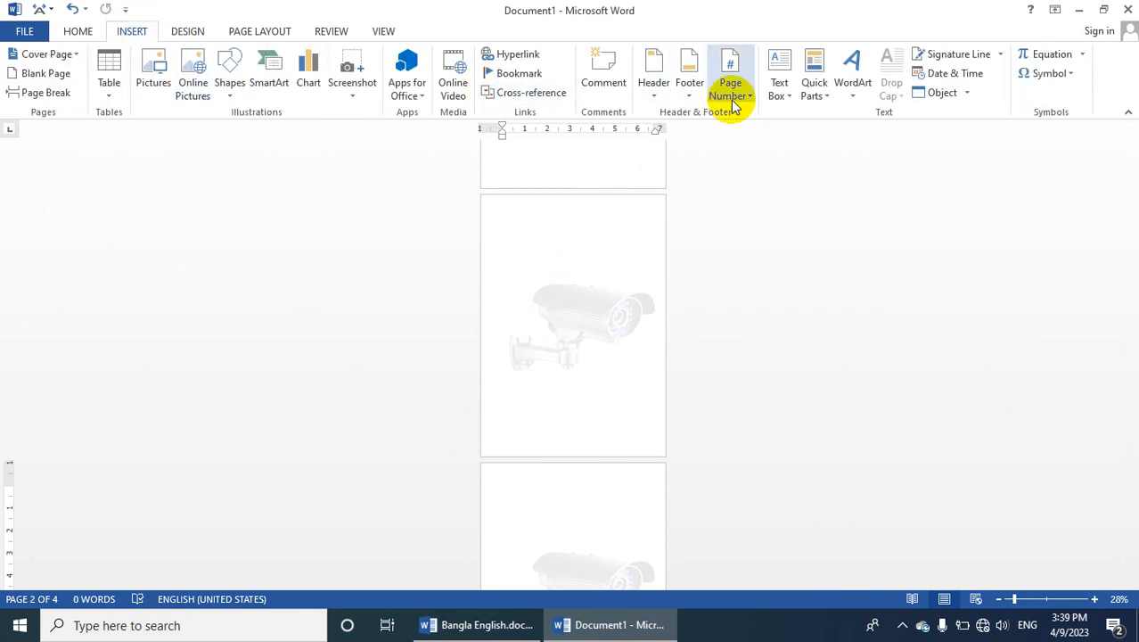
left_click(654, 89)
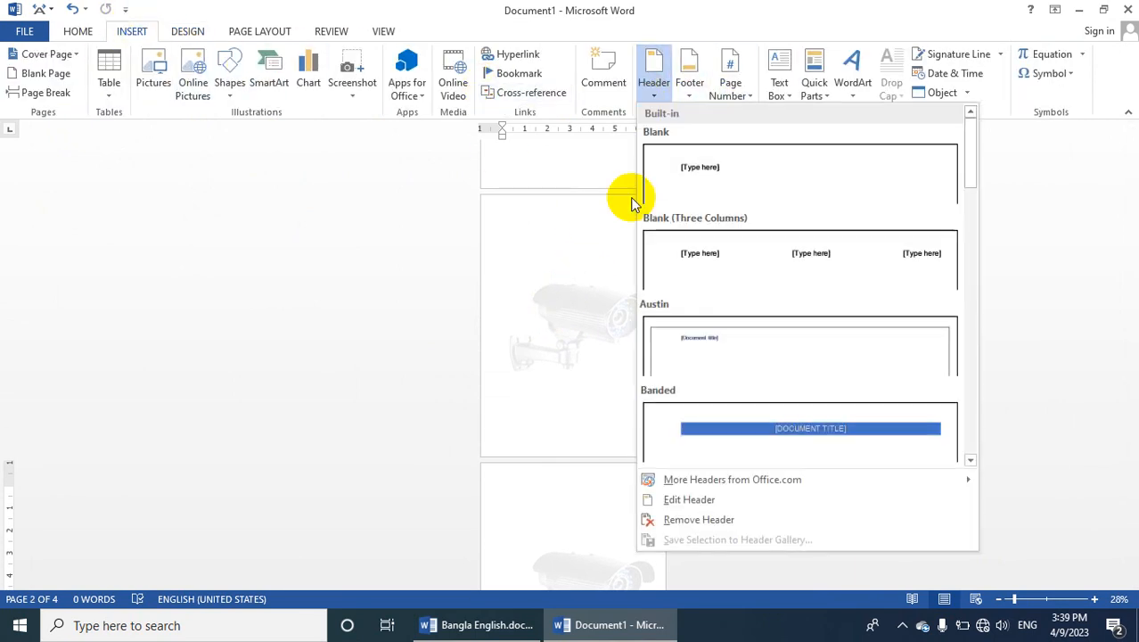
left_click(691, 500)
left_click(590, 176)
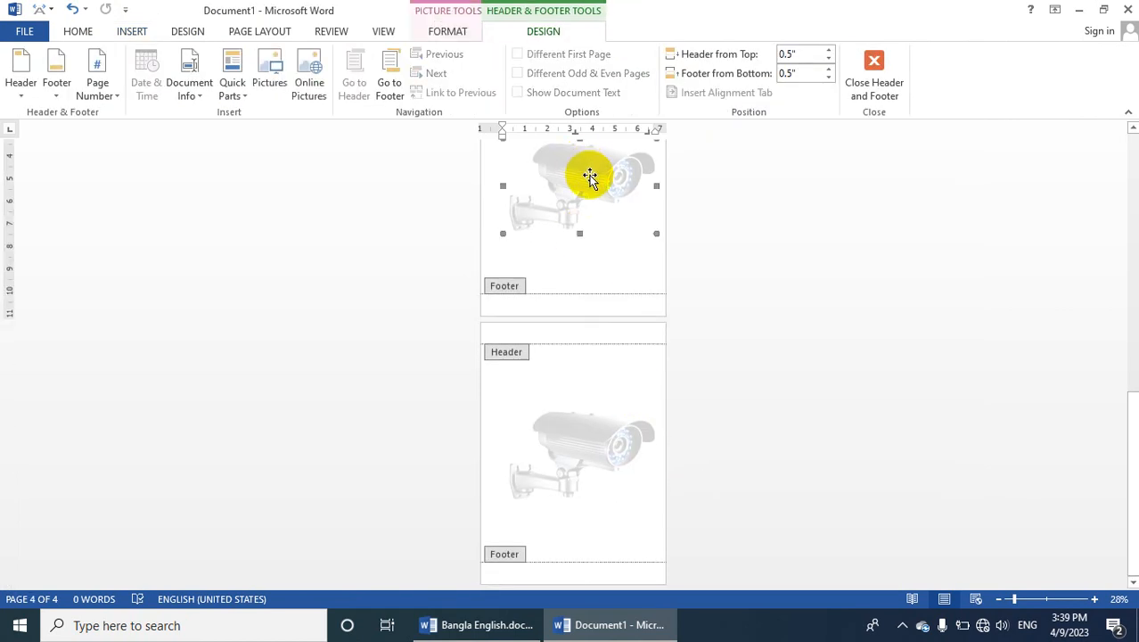
Shrink the camera watermark proportionally, move it up the page, and rotate it slightly counterclockwise
scroll(588, 223, "up", 3)
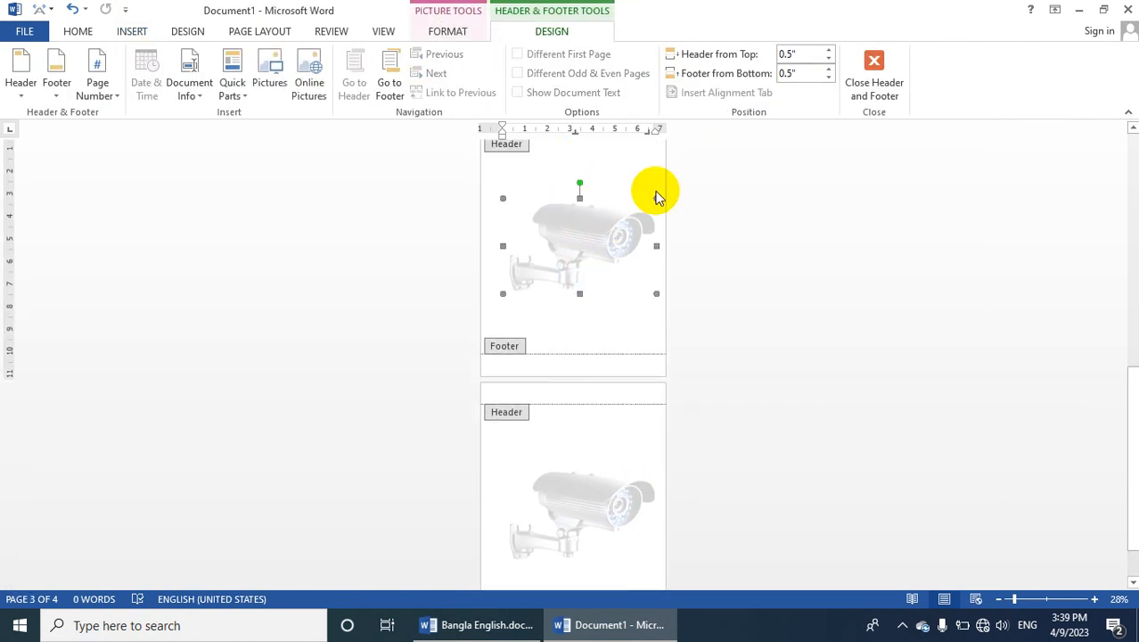
left_click_drag(656, 198, 613, 229)
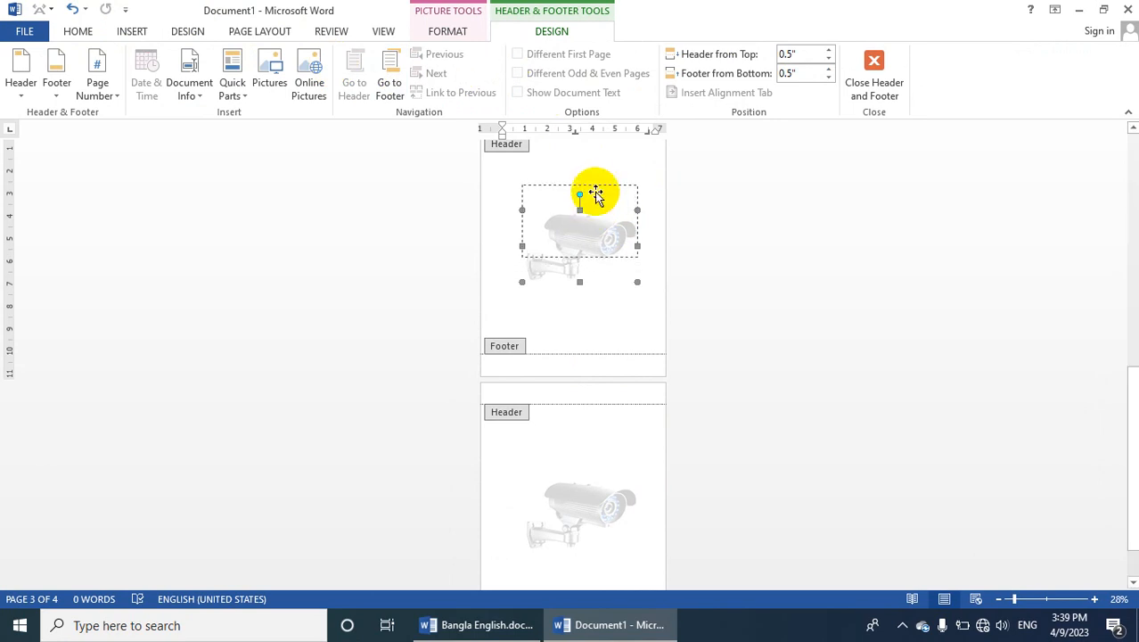
left_click_drag(596, 195, 569, 170)
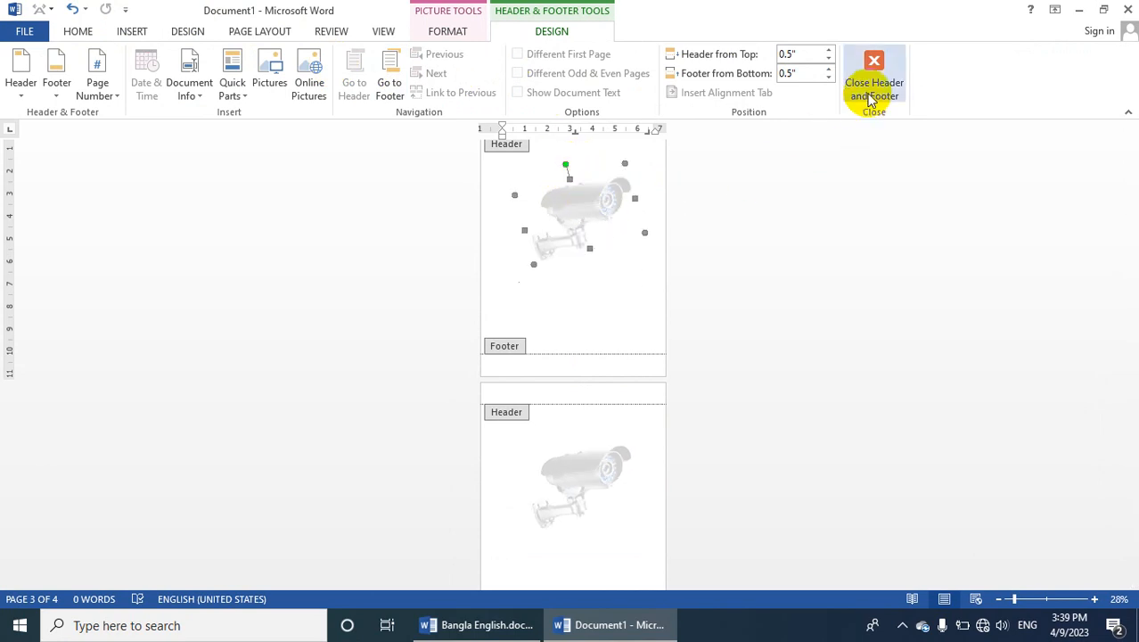
Close header and footer editing and remove the camera picture watermark from the document
left_click(871, 100)
scroll(509, 428, "up", 2)
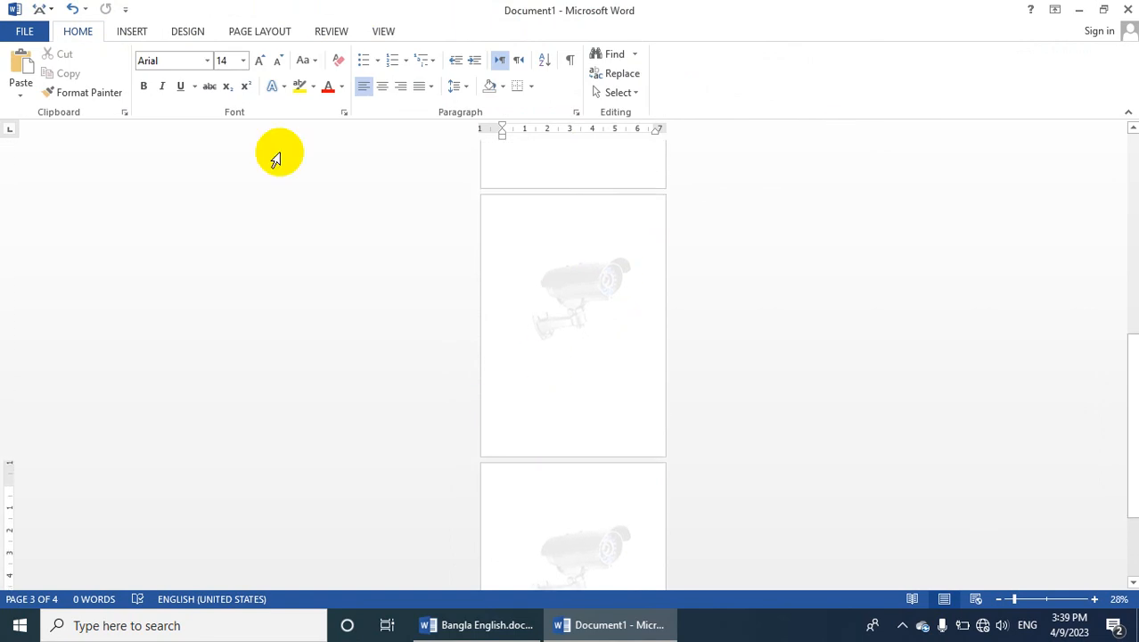
left_click(192, 33)
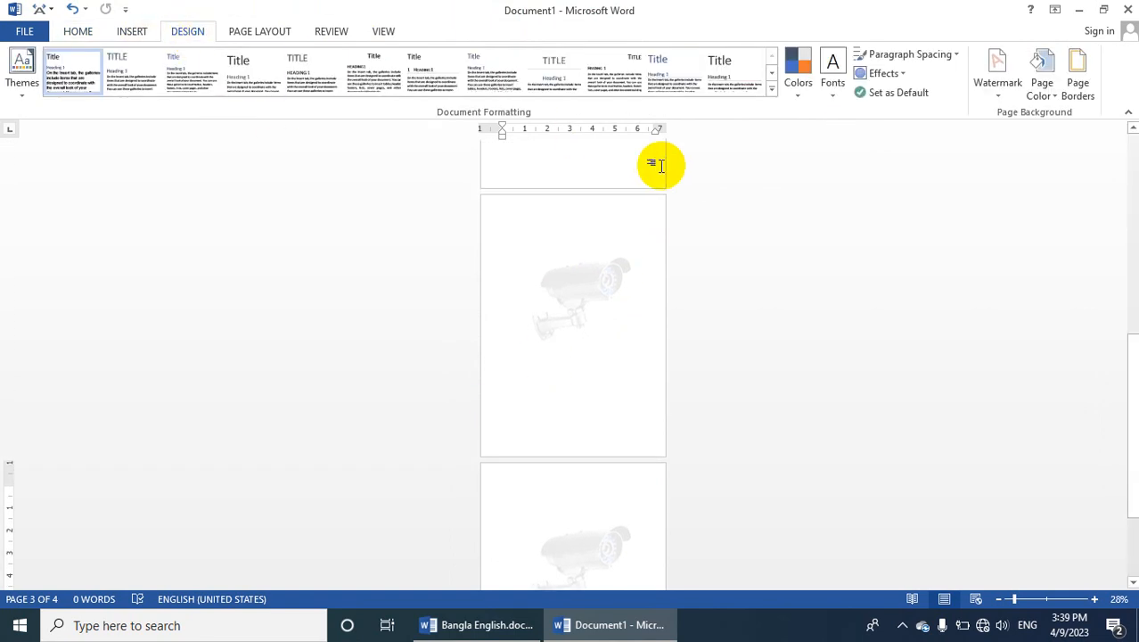
left_click(1044, 95)
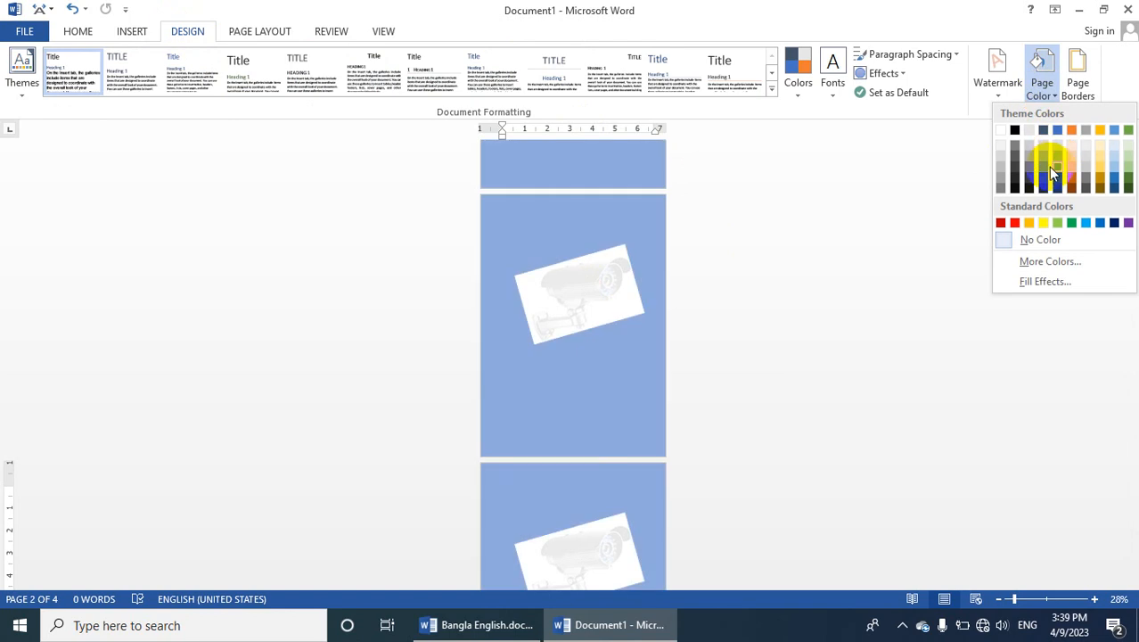
left_click(539, 221)
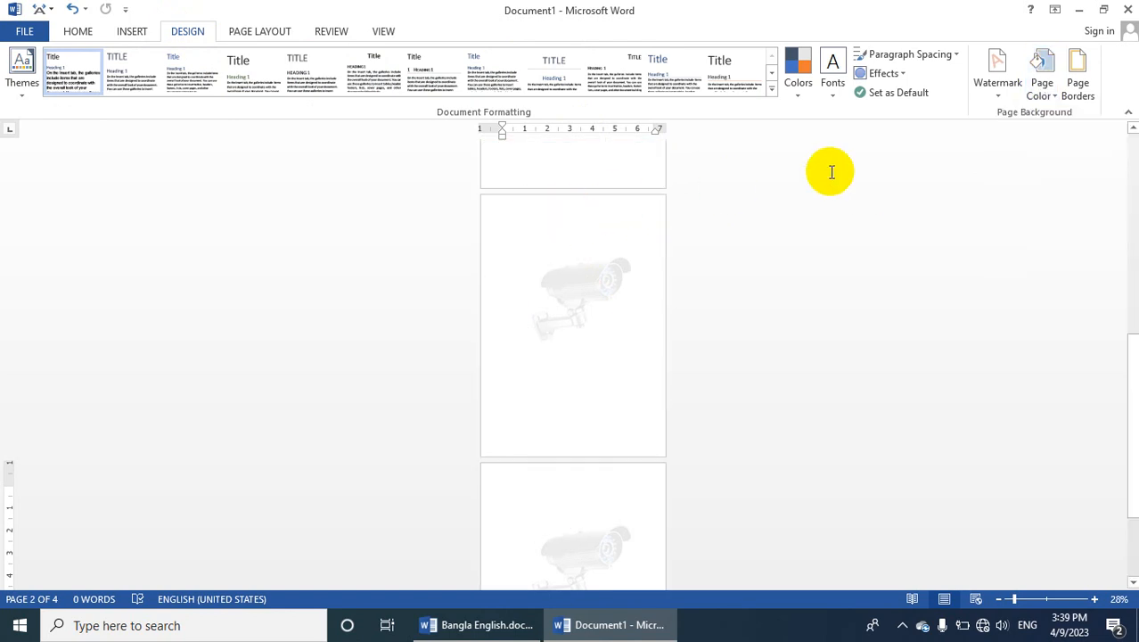
left_click(997, 89)
left_click(842, 469)
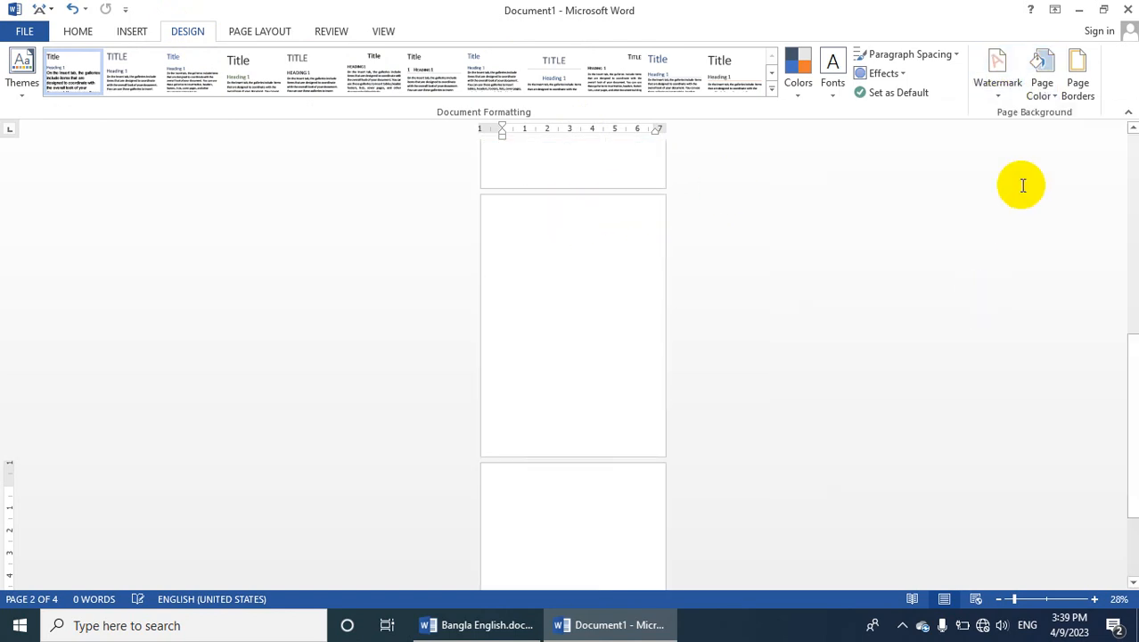
Set the page color to light gold and choose a two-color gradient in its fill effects
left_click(1043, 91)
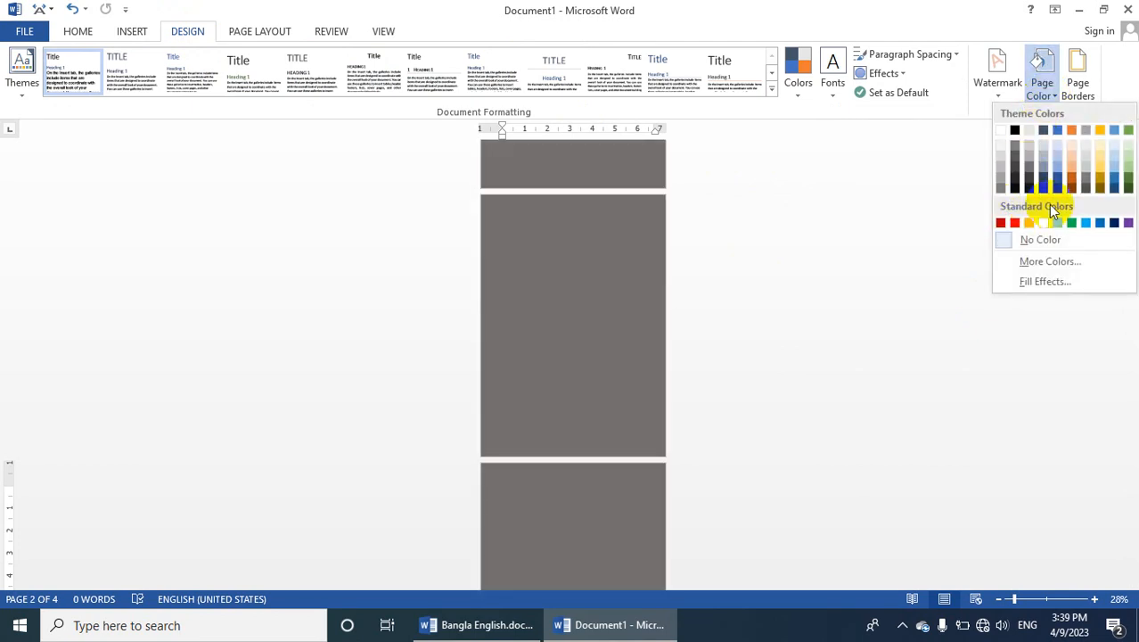
left_click(1101, 156)
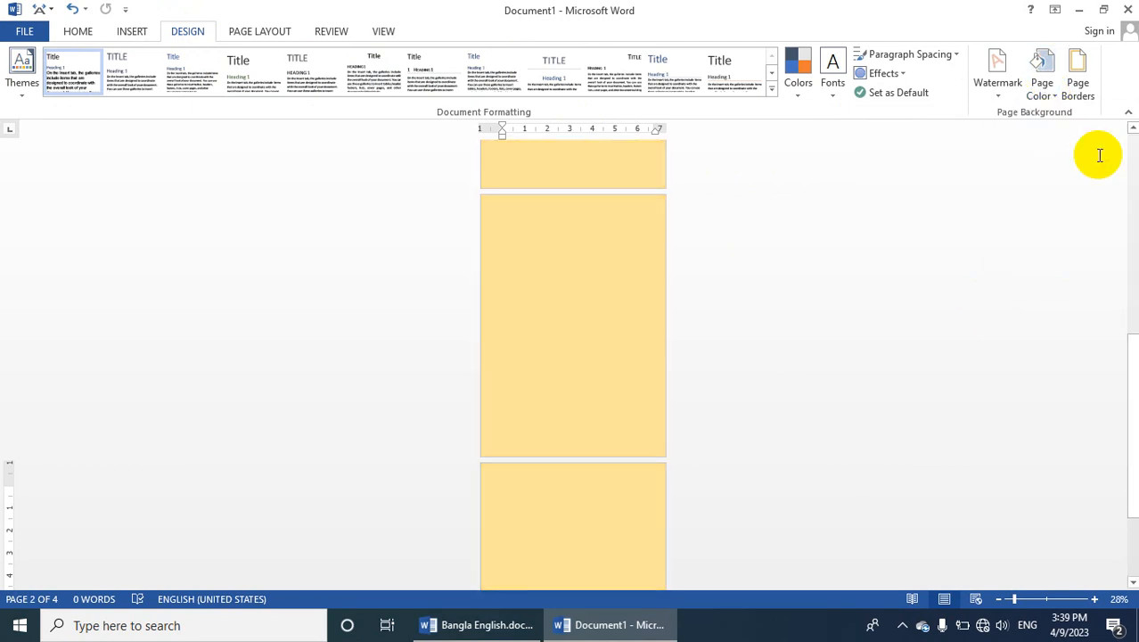
left_click(1042, 85)
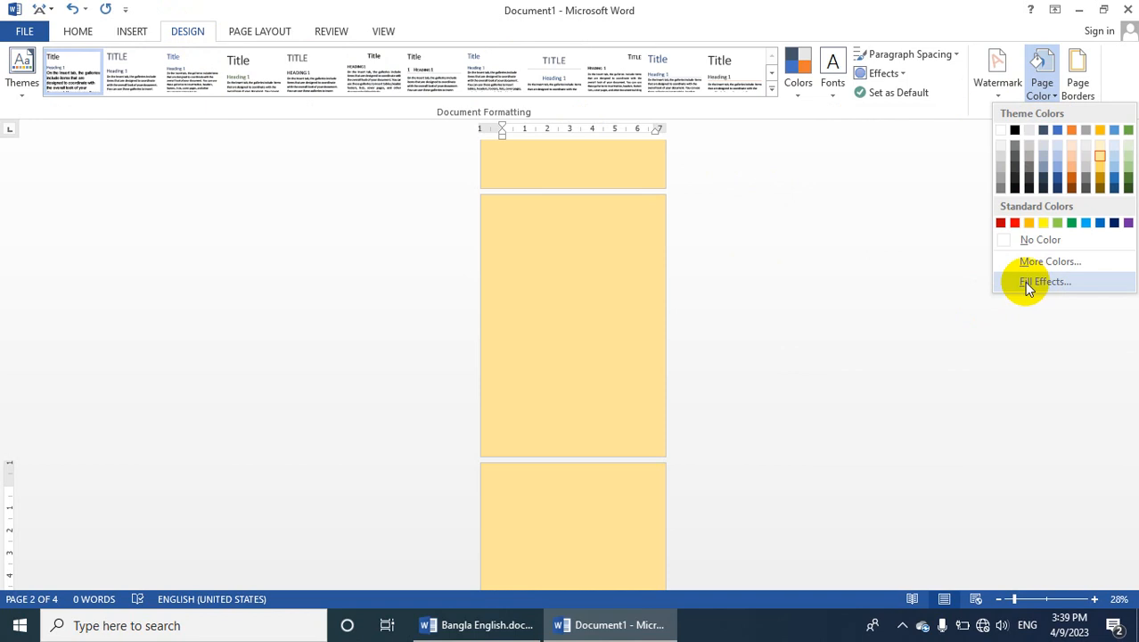
left_click(1036, 282)
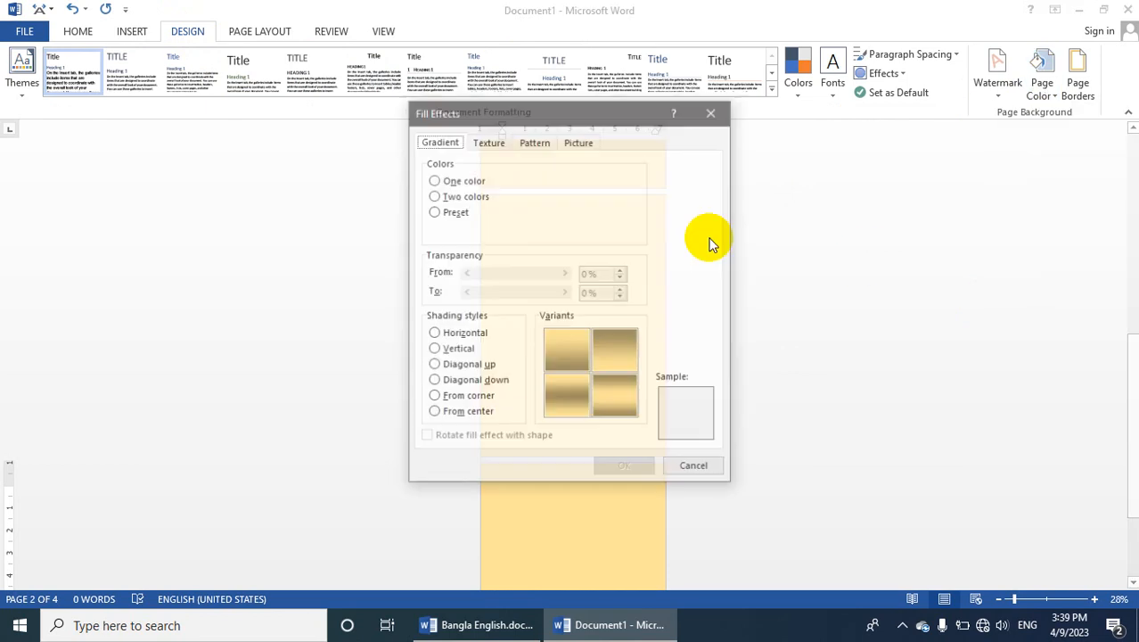
left_click(450, 183)
left_click(451, 195)
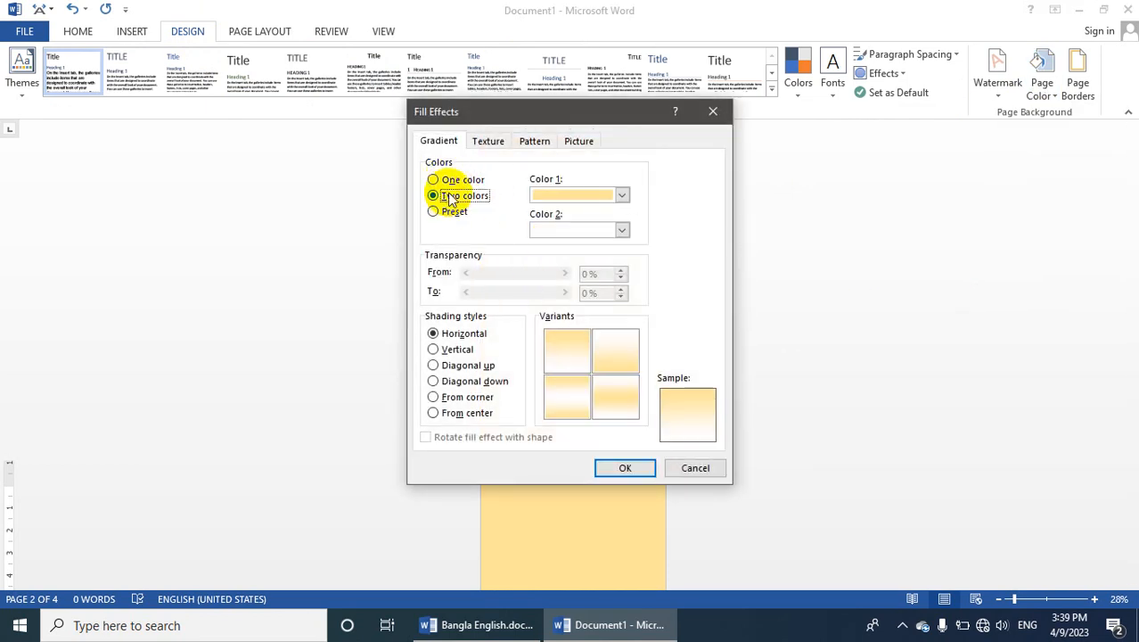
left_click(443, 181)
left_click(452, 196)
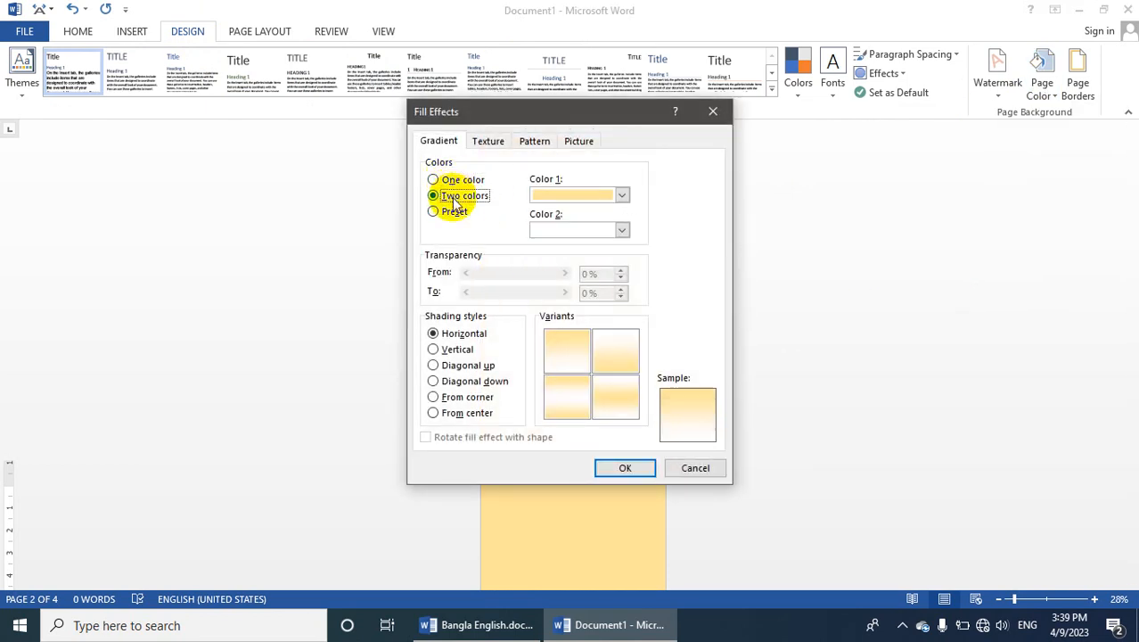
Set gradient Color 1 to dark blue and Color 2 to red, and apply the horizontal gradient to the pages
left_click(580, 195)
left_click(594, 279)
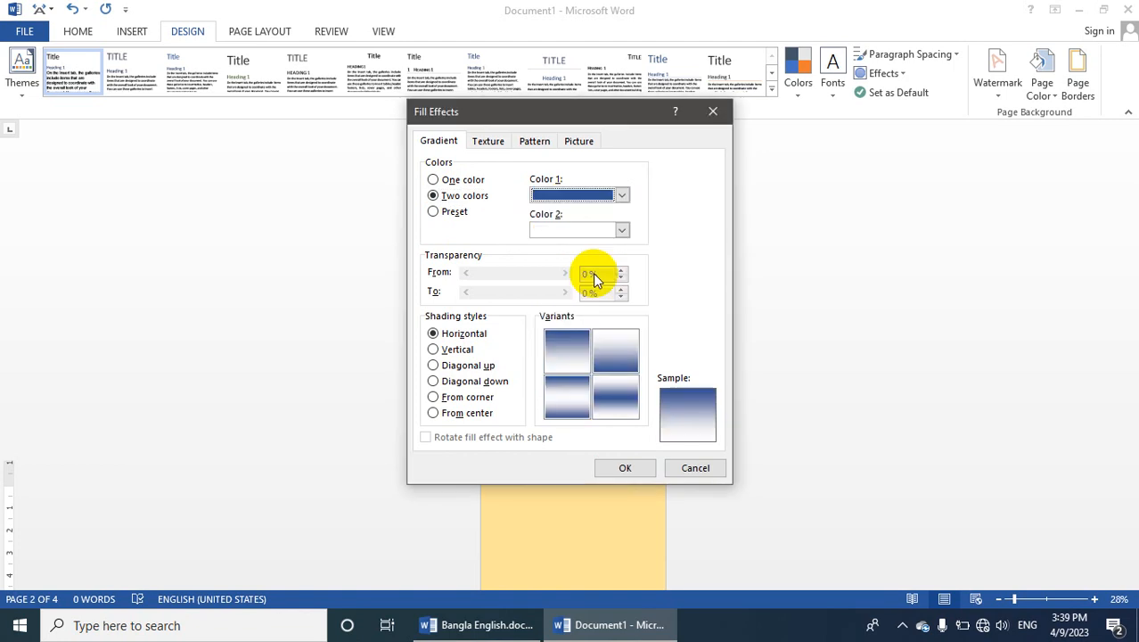
left_click(567, 232)
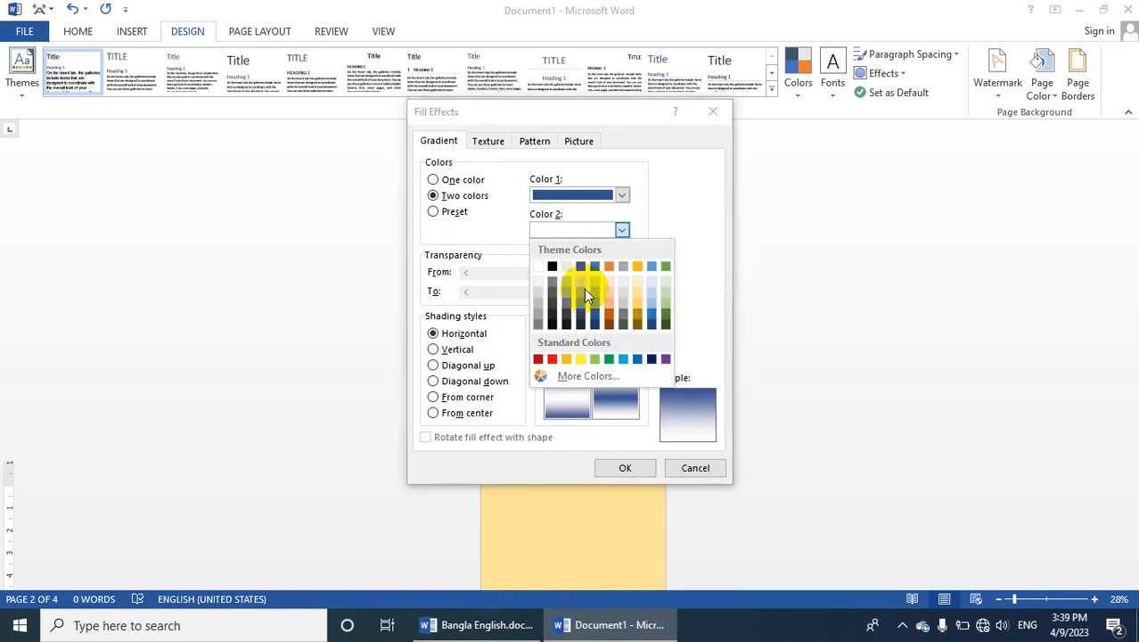
left_click(552, 359)
left_click(624, 468)
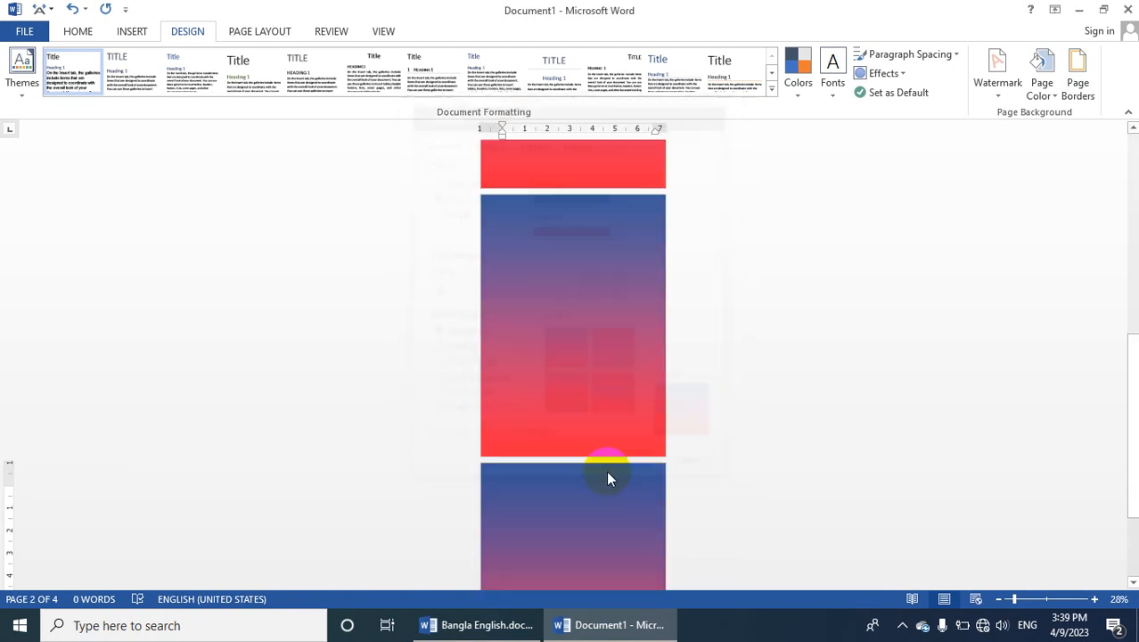
scroll(529, 321, "up", 2)
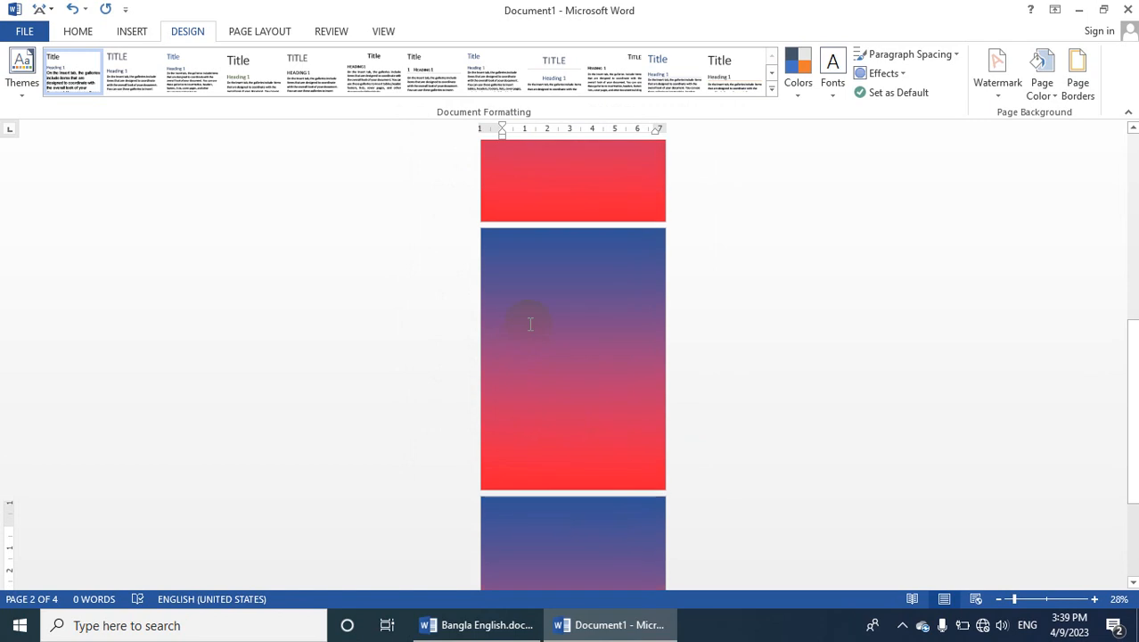
Change the page gradient's Color 1 to green, set its shading style to From corner, and apply it
left_click(1041, 73)
left_click(1029, 286)
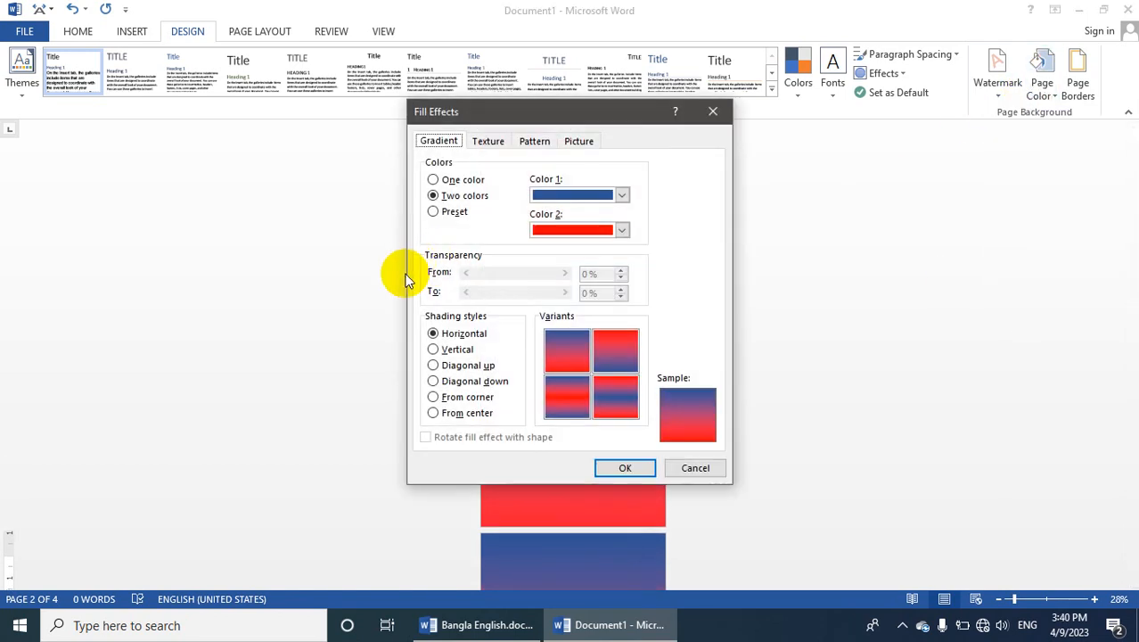
left_click(434, 349)
left_click(451, 381)
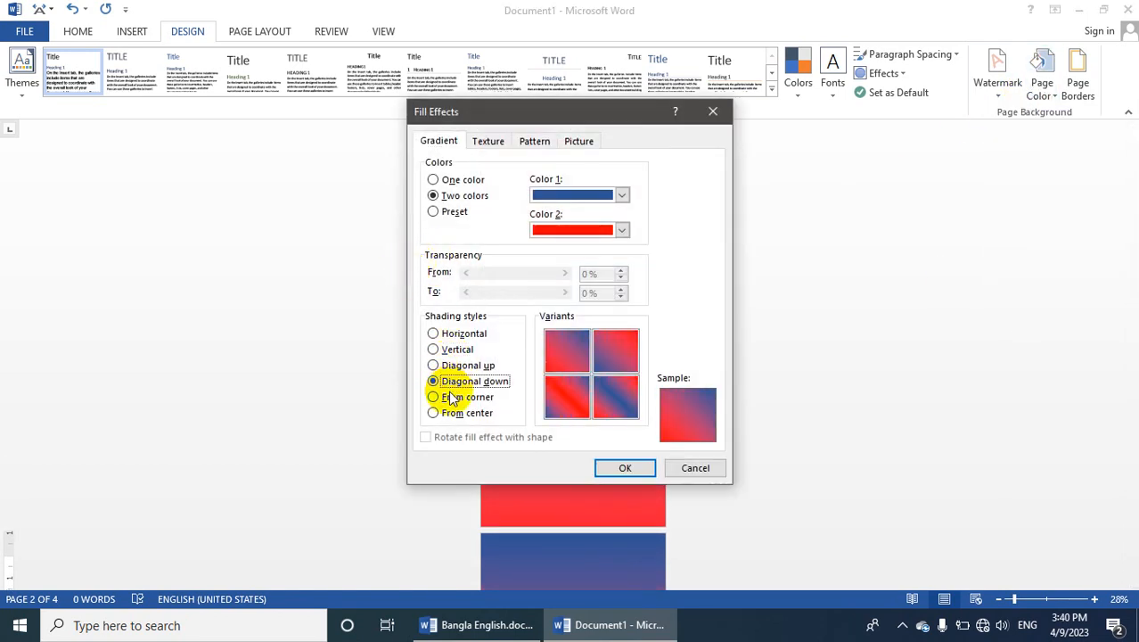
left_click(573, 194)
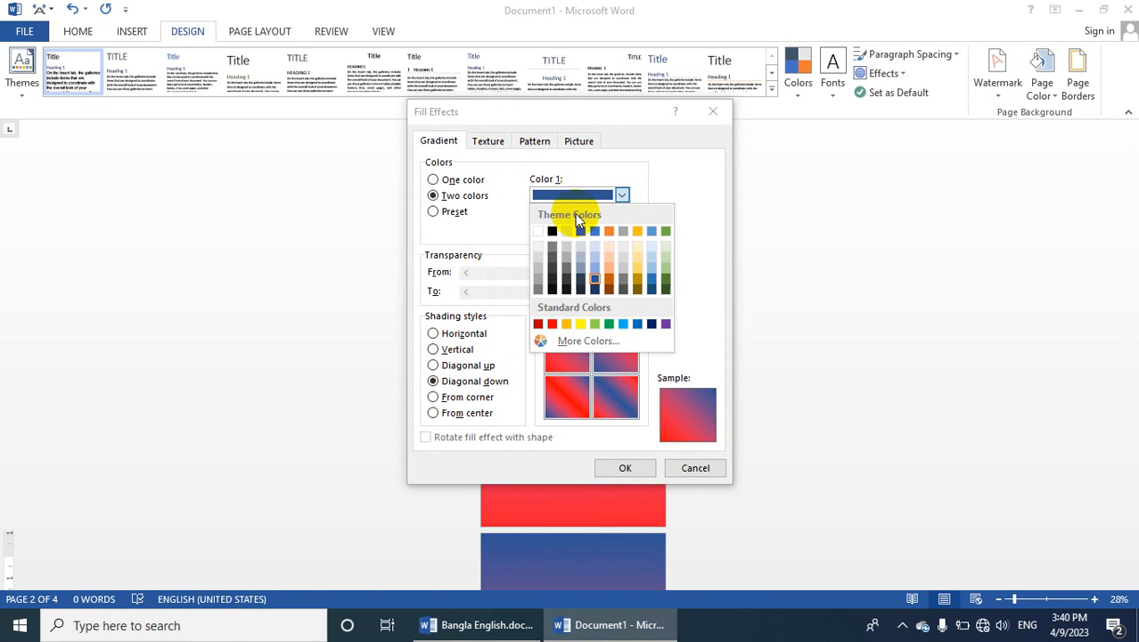
left_click(608, 324)
left_click(437, 399)
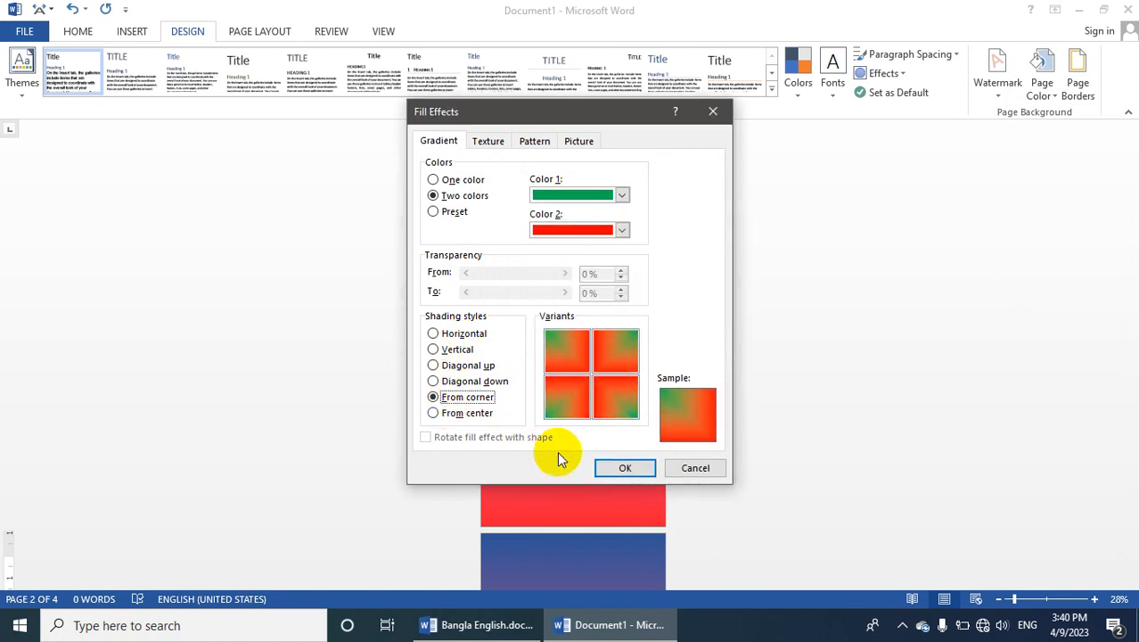
left_click(626, 469)
Examine the corner gradient across the pages at 96% and 75% zoom
scroll(588, 419, "up", 5)
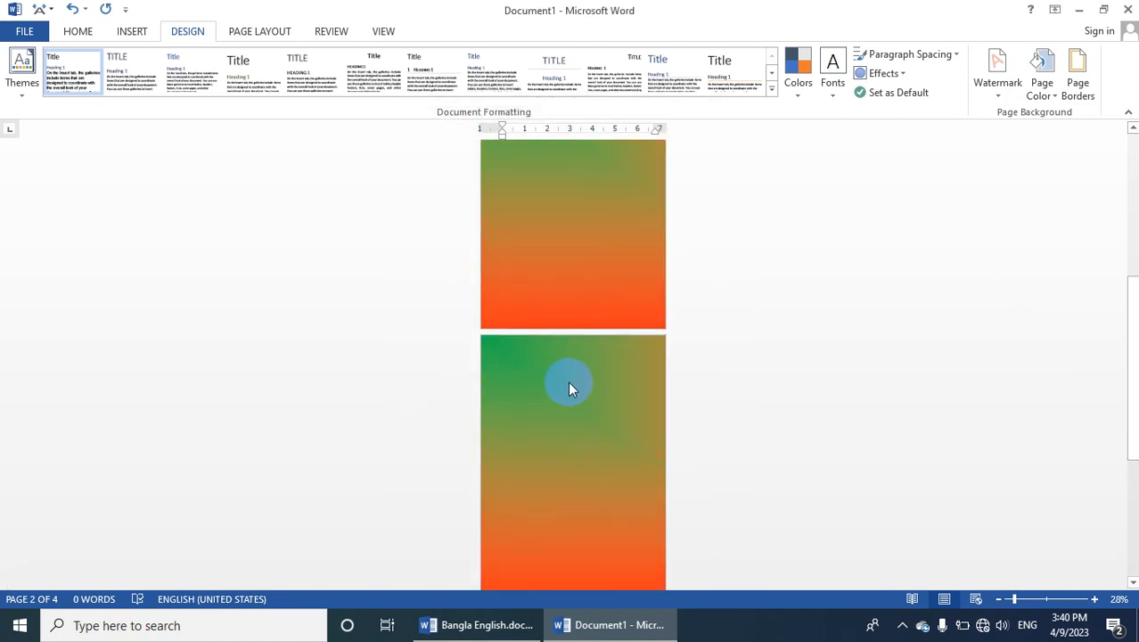
scroll(579, 373, "up", 1)
left_click(1046, 599)
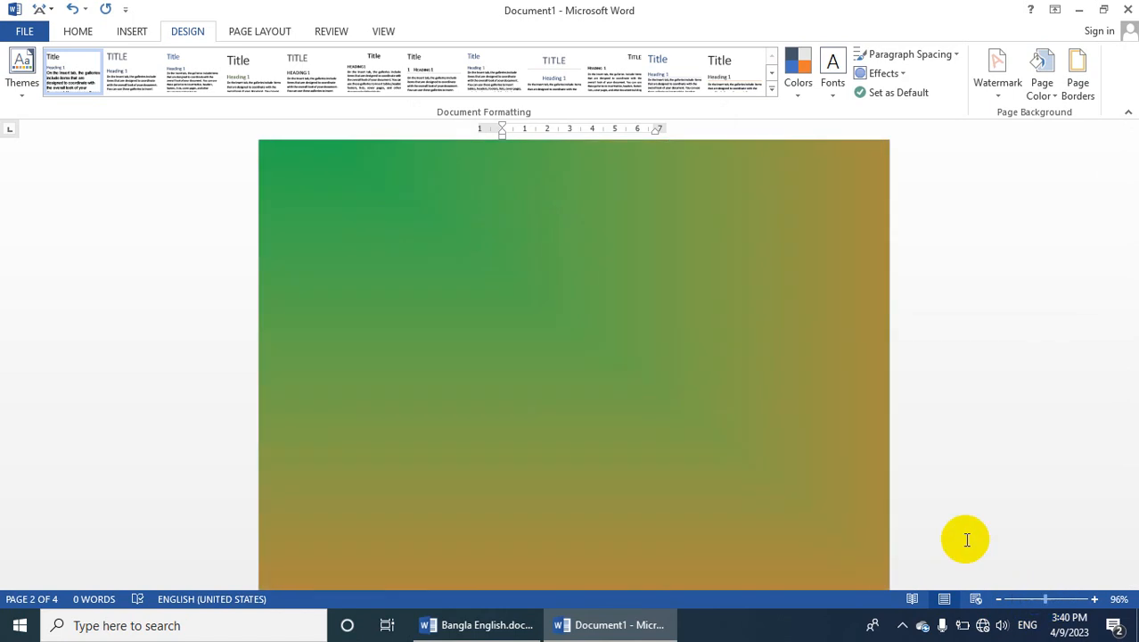
left_click(796, 444)
scroll(796, 443, "up", 2)
left_click(1034, 599)
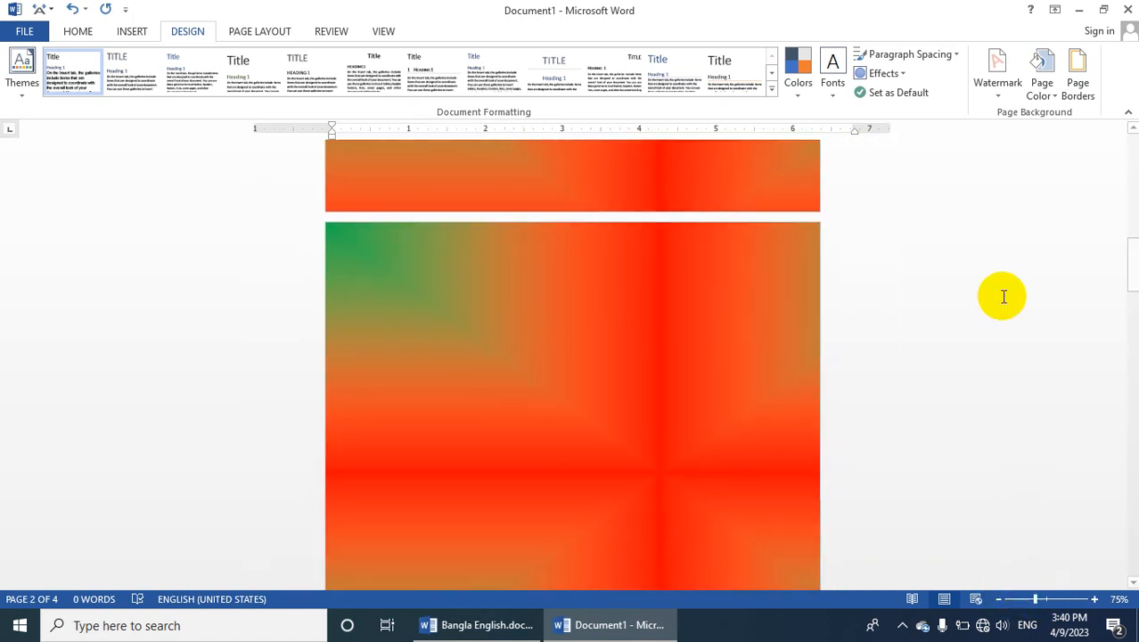
Replace the page gradient with the Paper bag texture
left_click(1019, 93)
left_click(1039, 78)
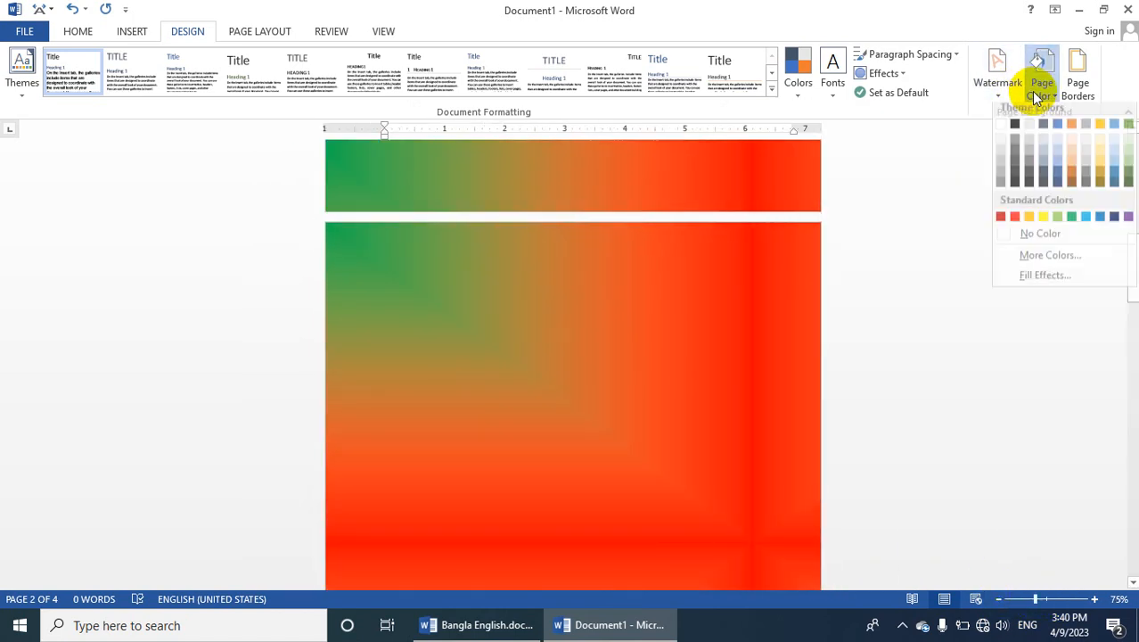
left_click(1050, 273)
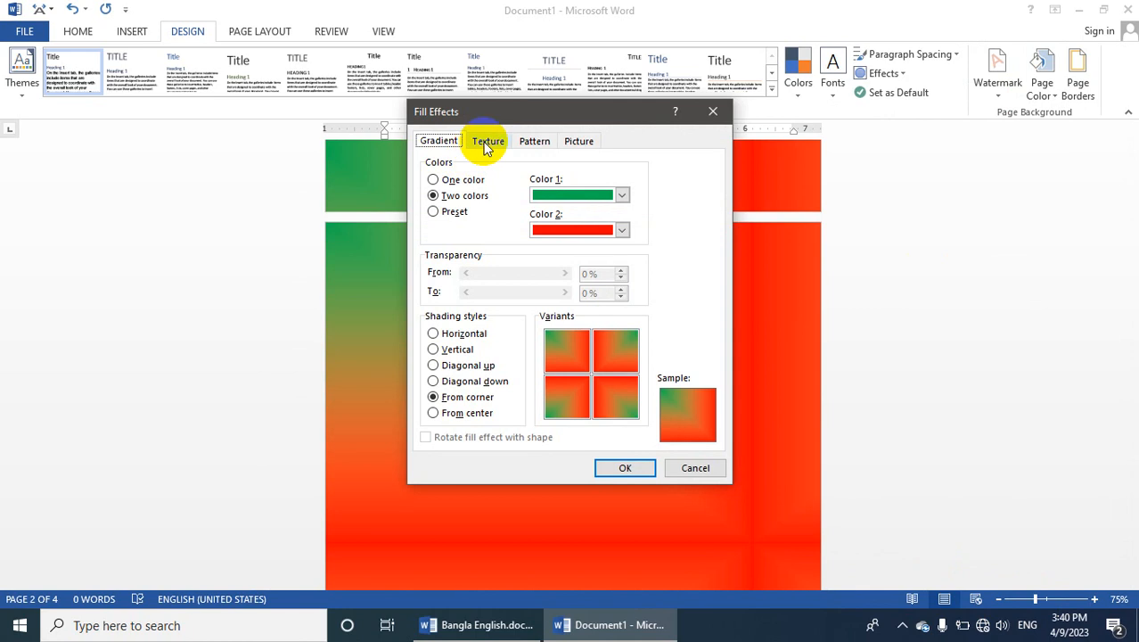
left_click(486, 145)
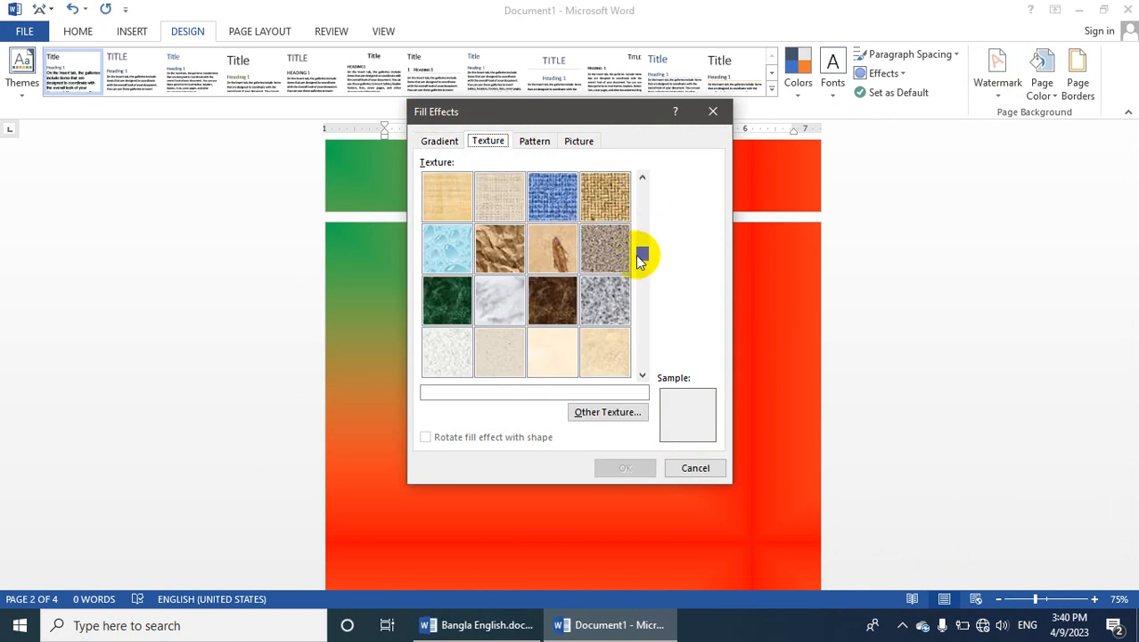
left_click_drag(637, 256, 470, 251)
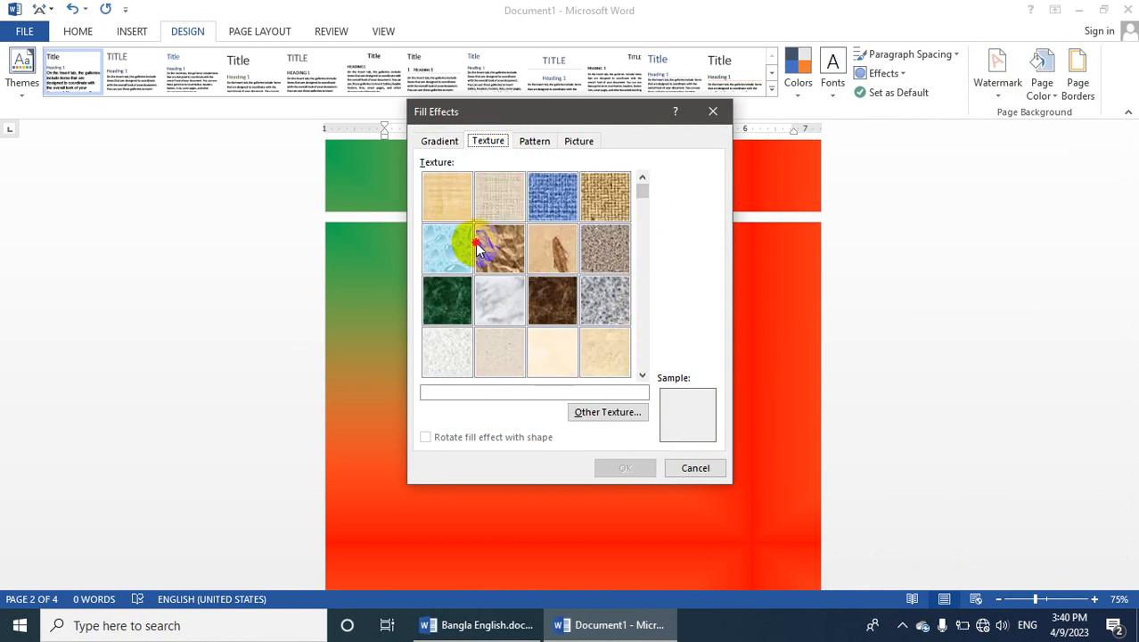
left_click(445, 253)
left_click(498, 247)
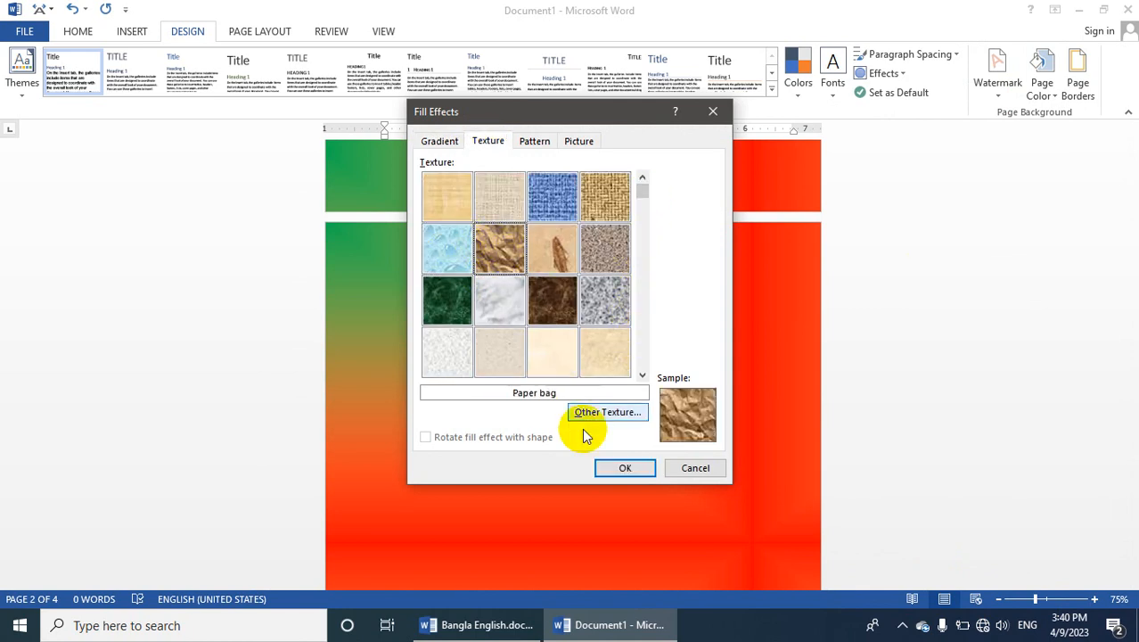
left_click(622, 467)
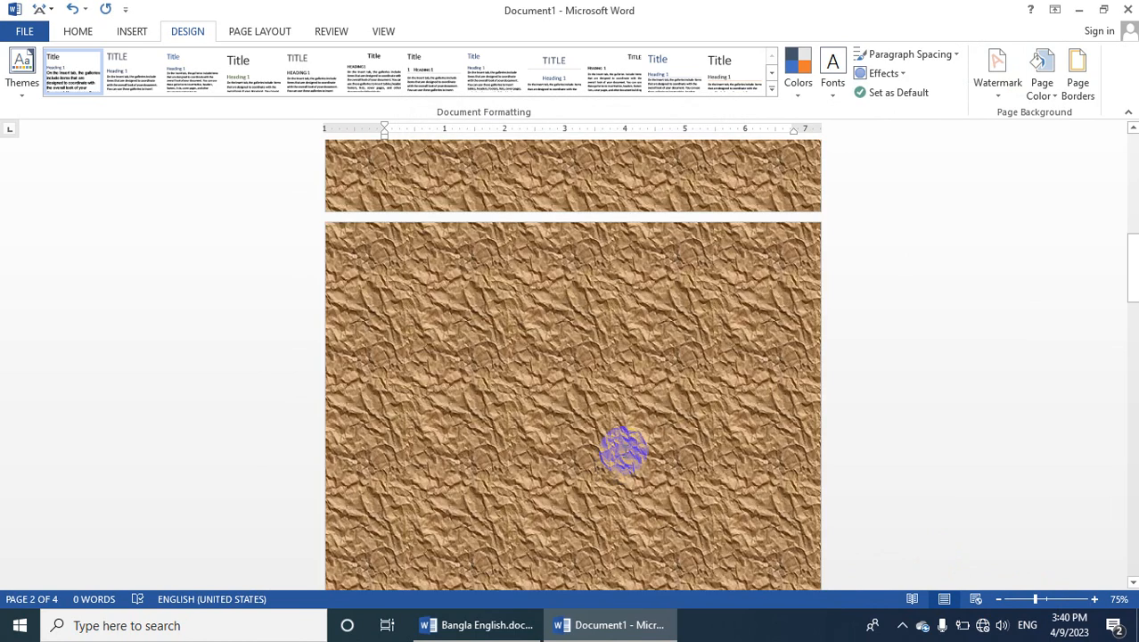
Replace the page texture with a 5% pattern fill that has a blue background
left_click(1042, 89)
left_click(1024, 285)
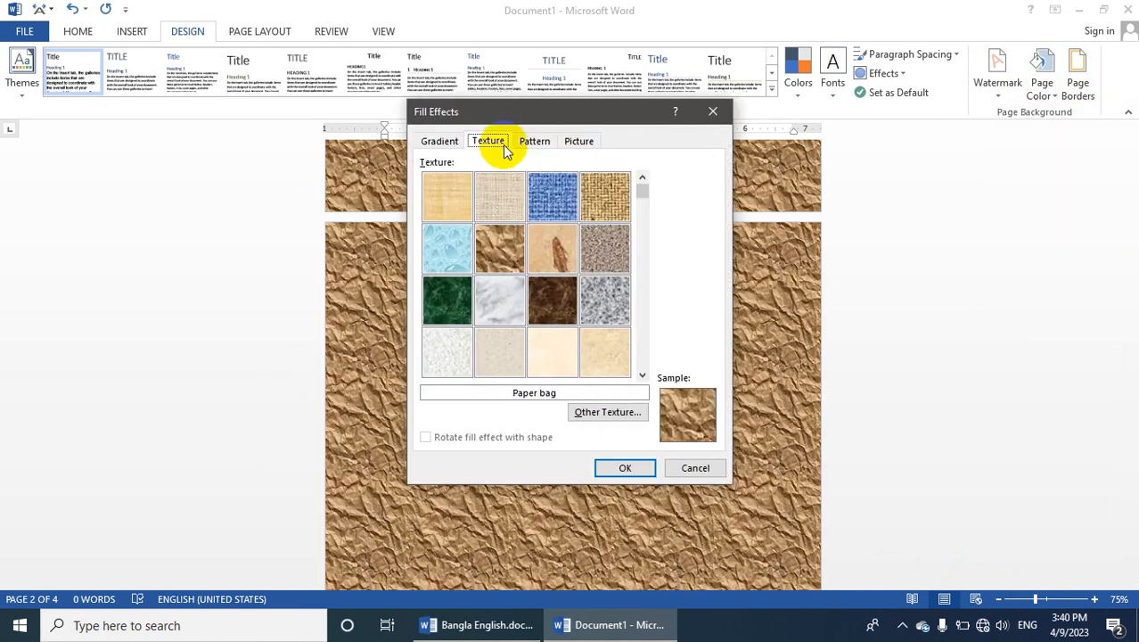
left_click(522, 141)
left_click(584, 345)
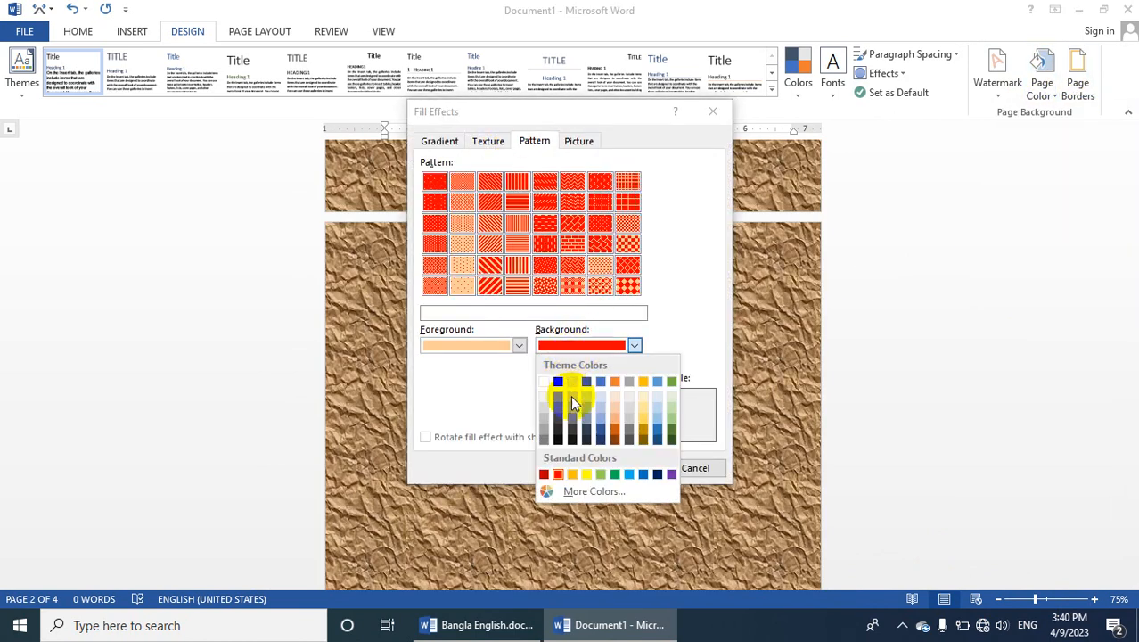
left_click(655, 478)
left_click(644, 471)
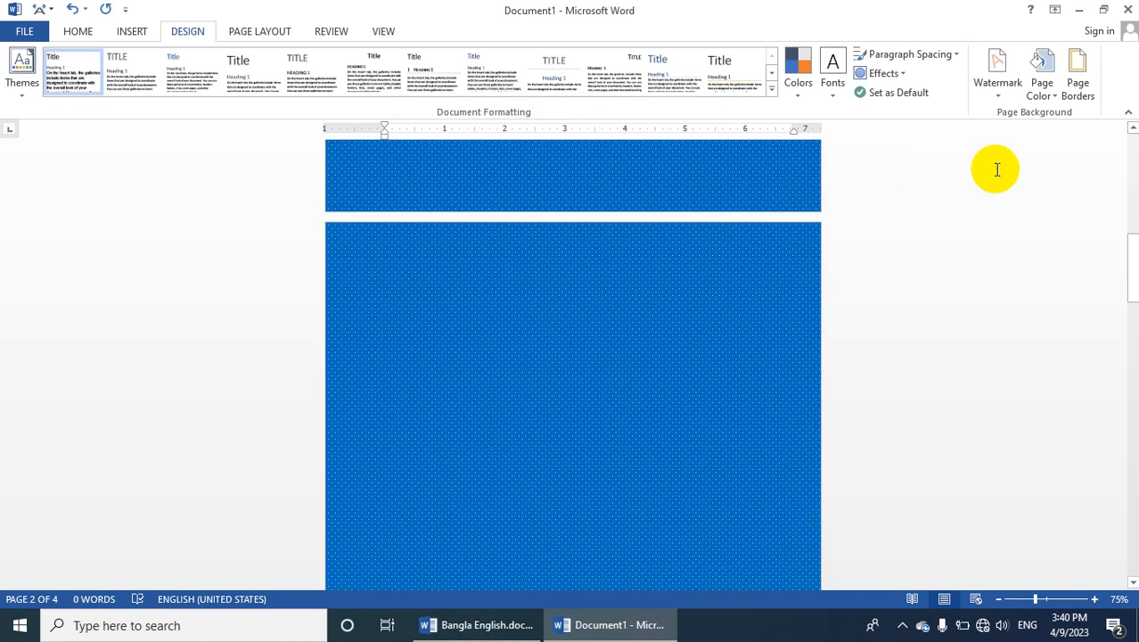
Replace the page's pattern fill with a dense dotted pattern that has a white foreground and a light blue background
left_click(1050, 94)
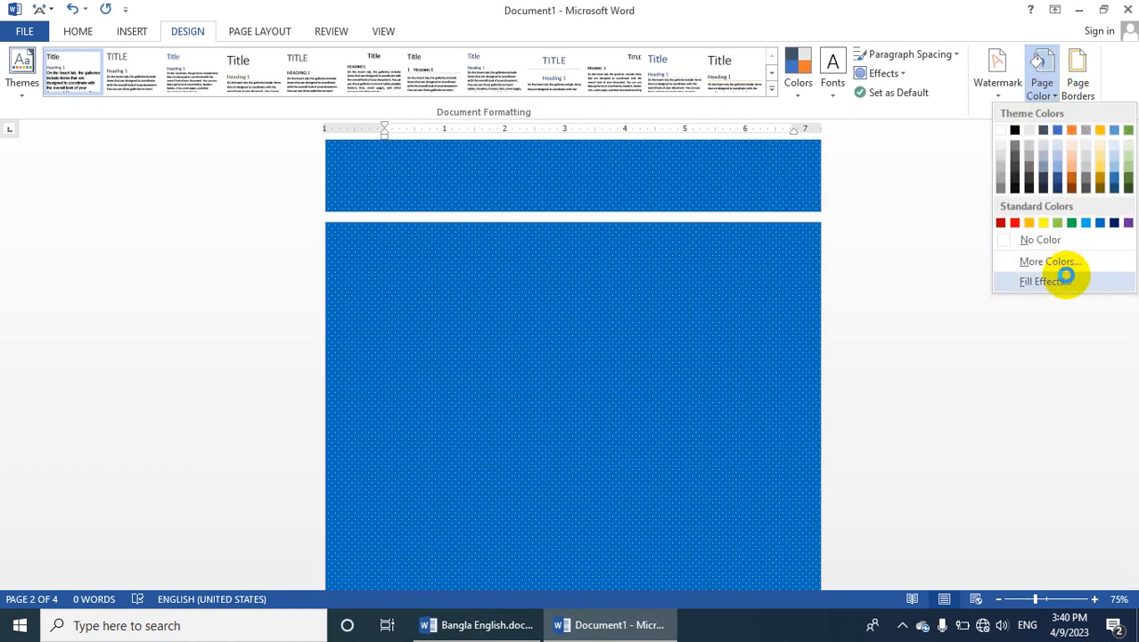
left_click(1066, 276)
left_click(519, 345)
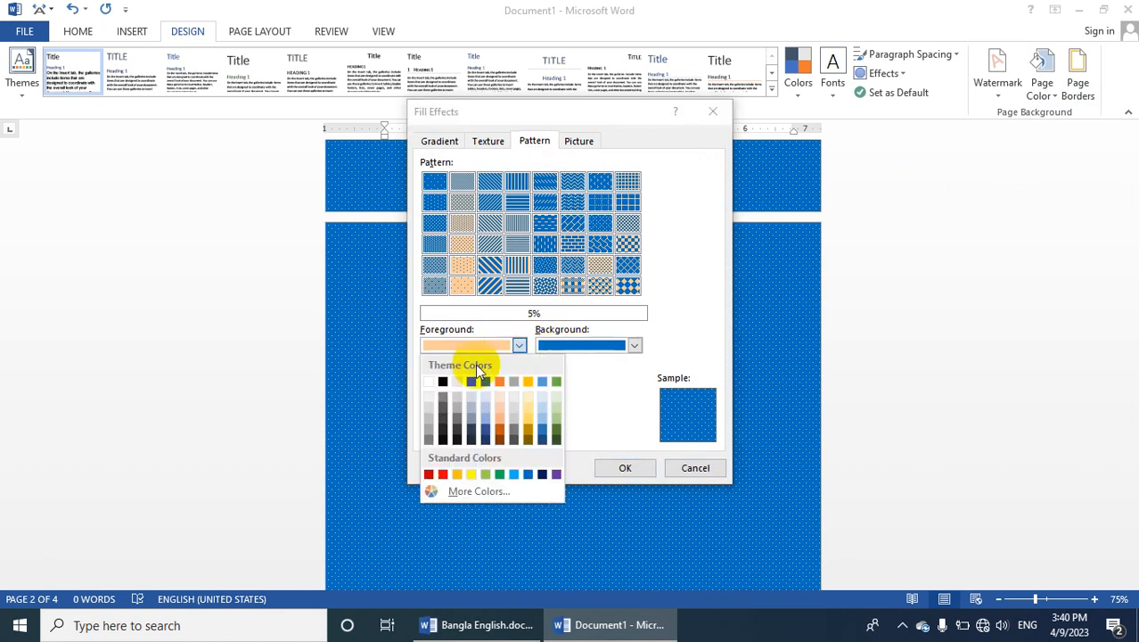
left_click(429, 382)
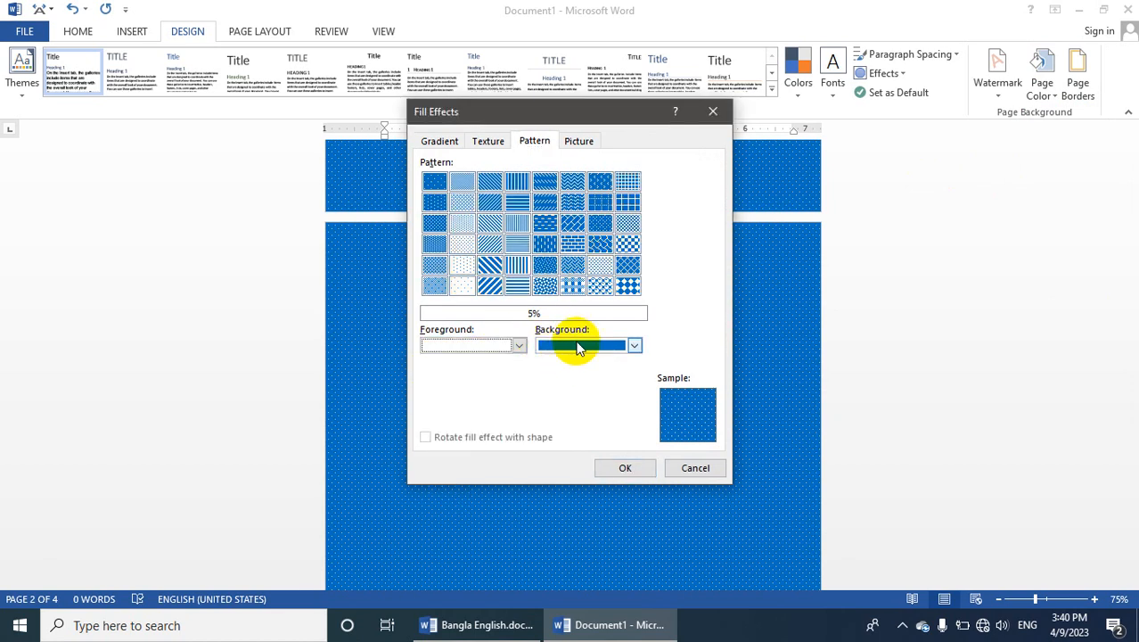
left_click(573, 344)
left_click(673, 422)
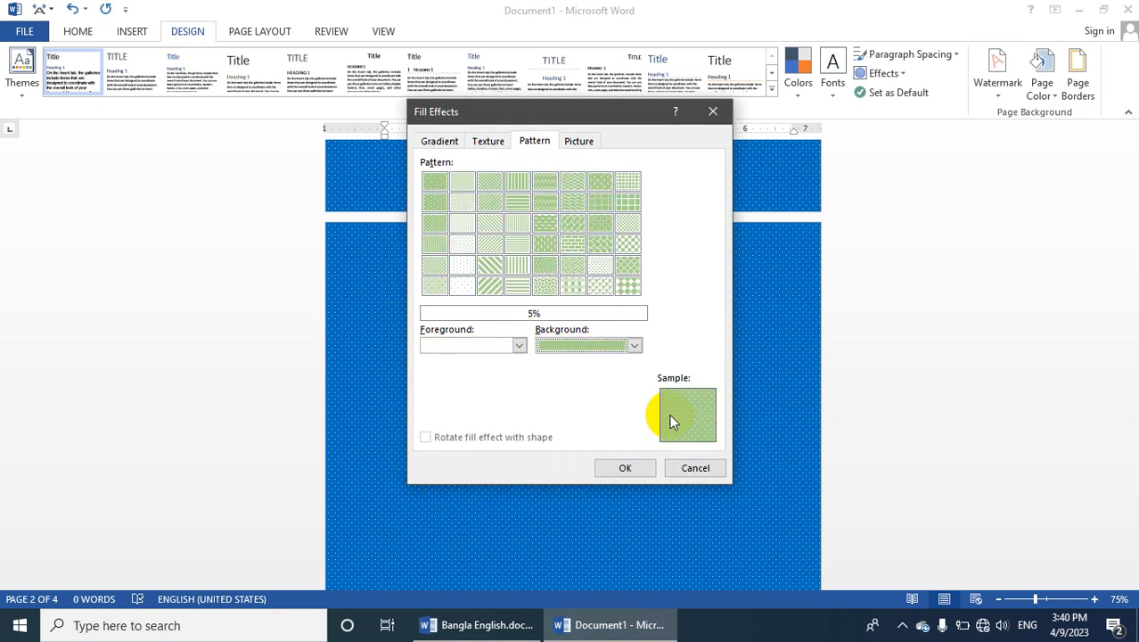
left_click(593, 344)
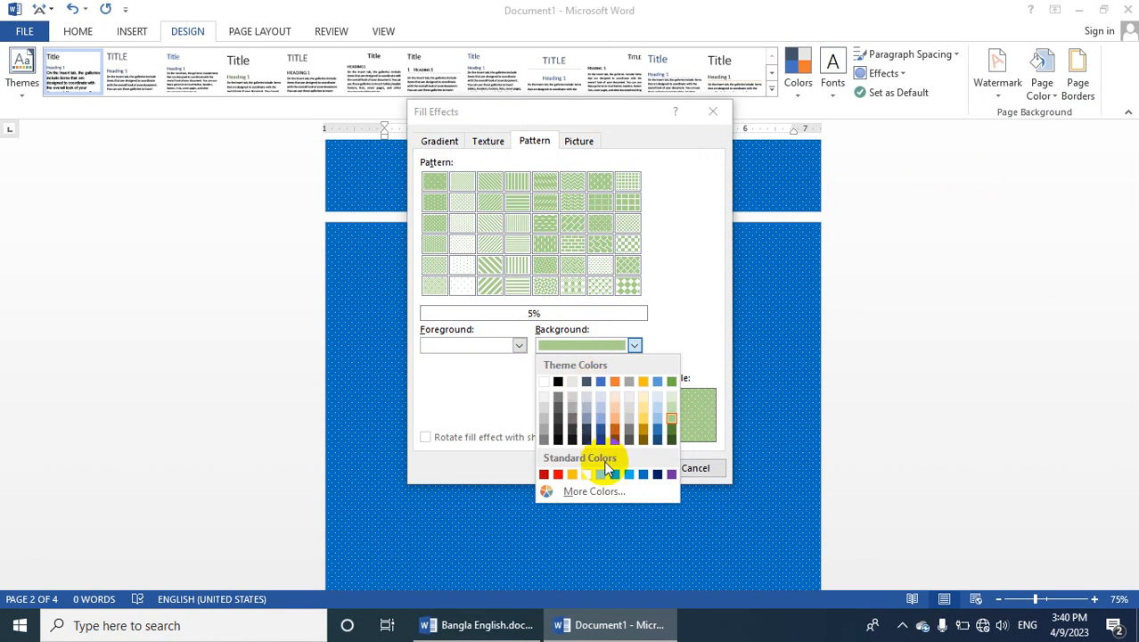
left_click(629, 475)
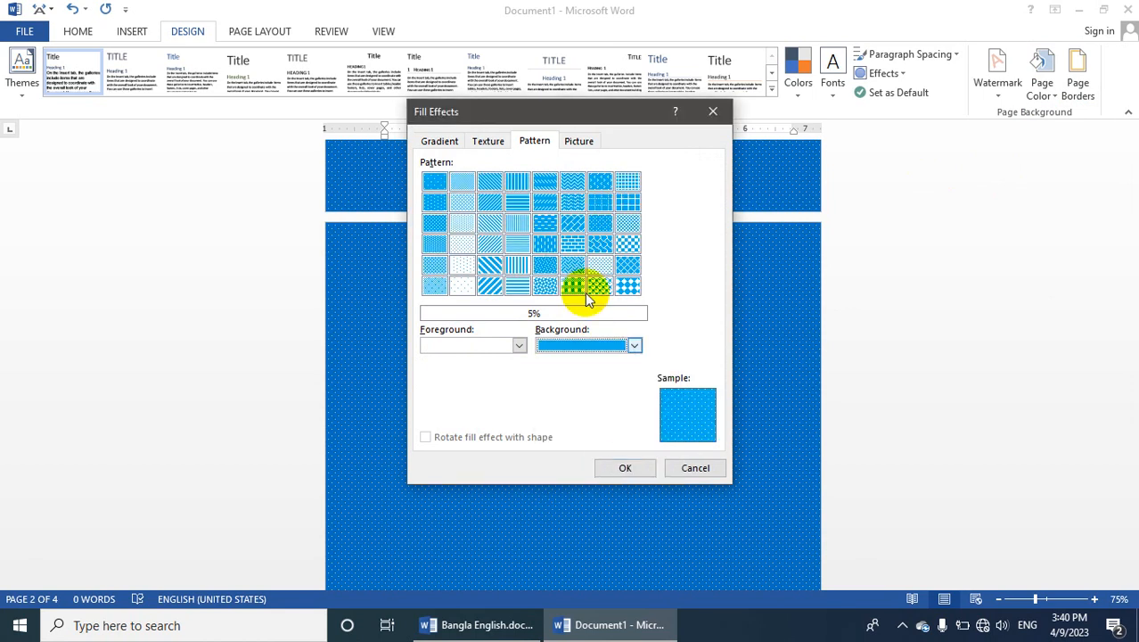
left_click(456, 240)
left_click(620, 469)
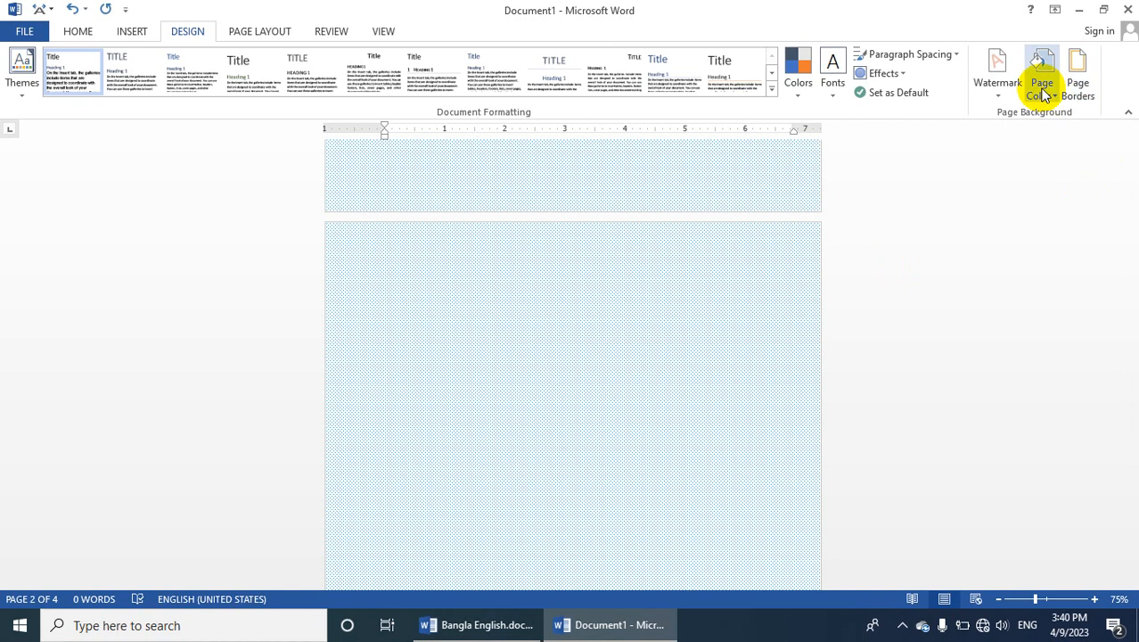
Add a 31 pt flower-band art page border in blue to the whole document
left_click(1079, 90)
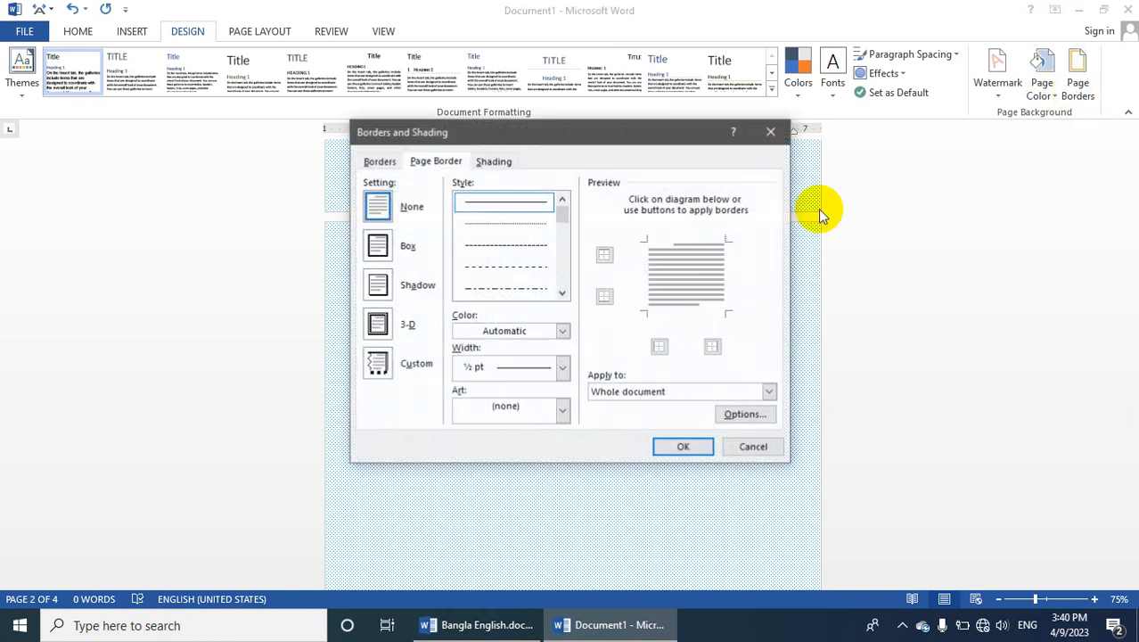
left_click(564, 412)
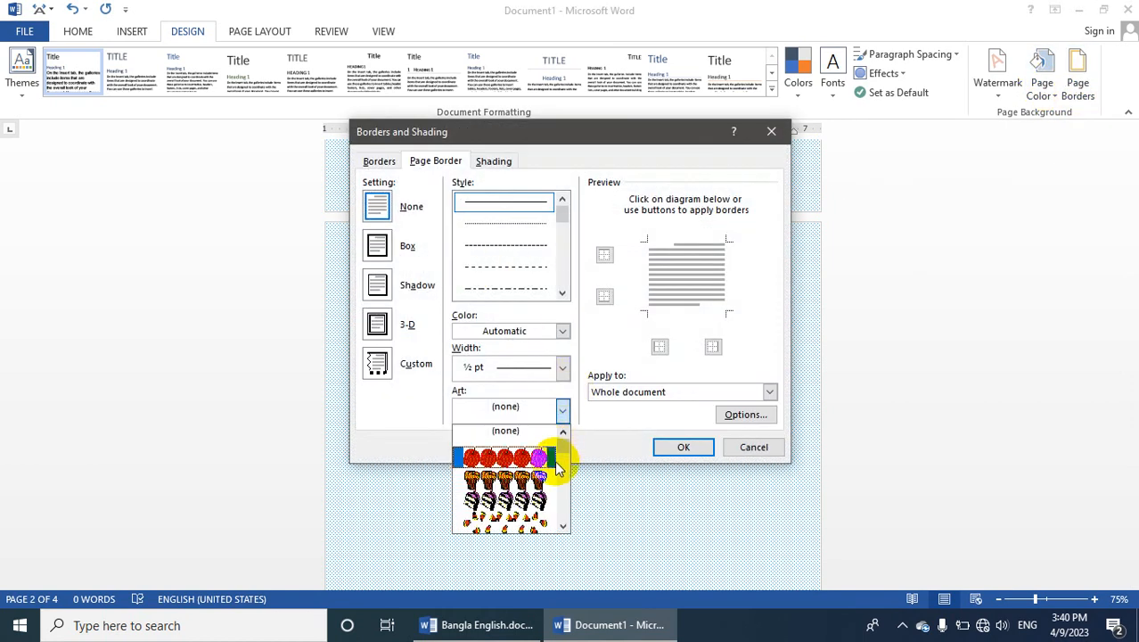
mouse_move(564, 452)
left_mouse_down()
mouse_move(565, 493)
mouse_move(580, 458)
left_mouse_up()
left_click(542, 458)
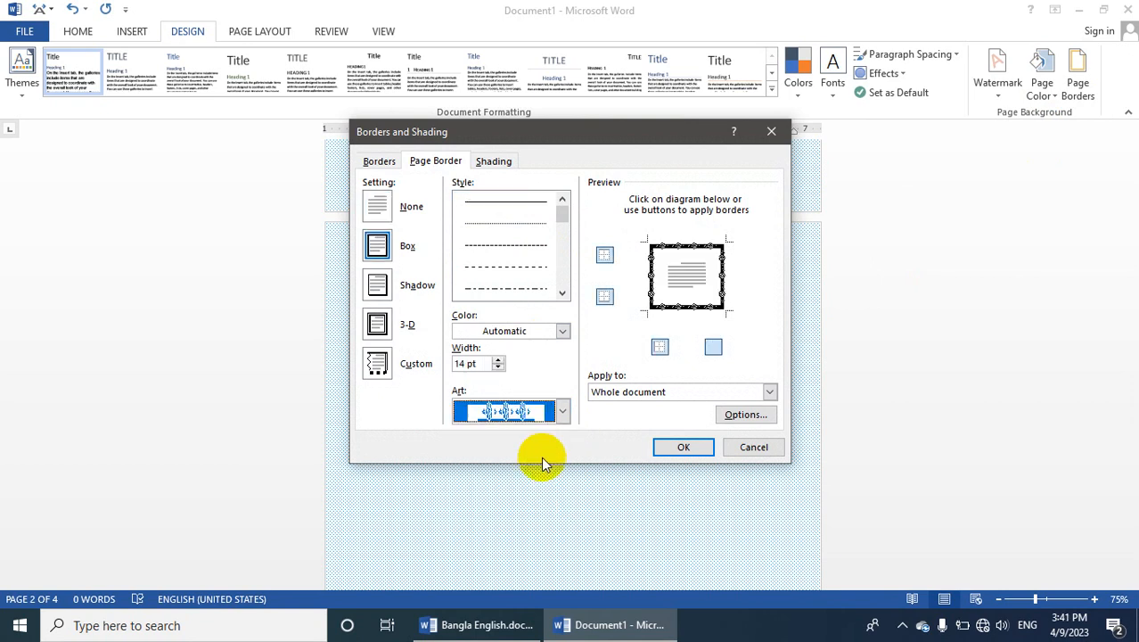
left_click(501, 360)
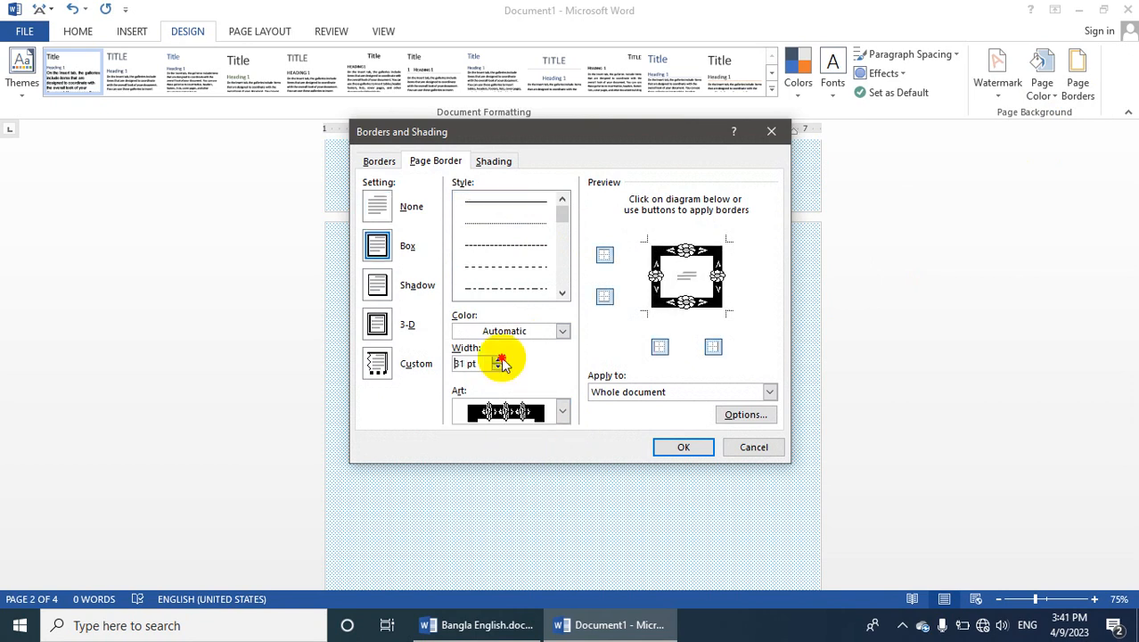
left_click(561, 331)
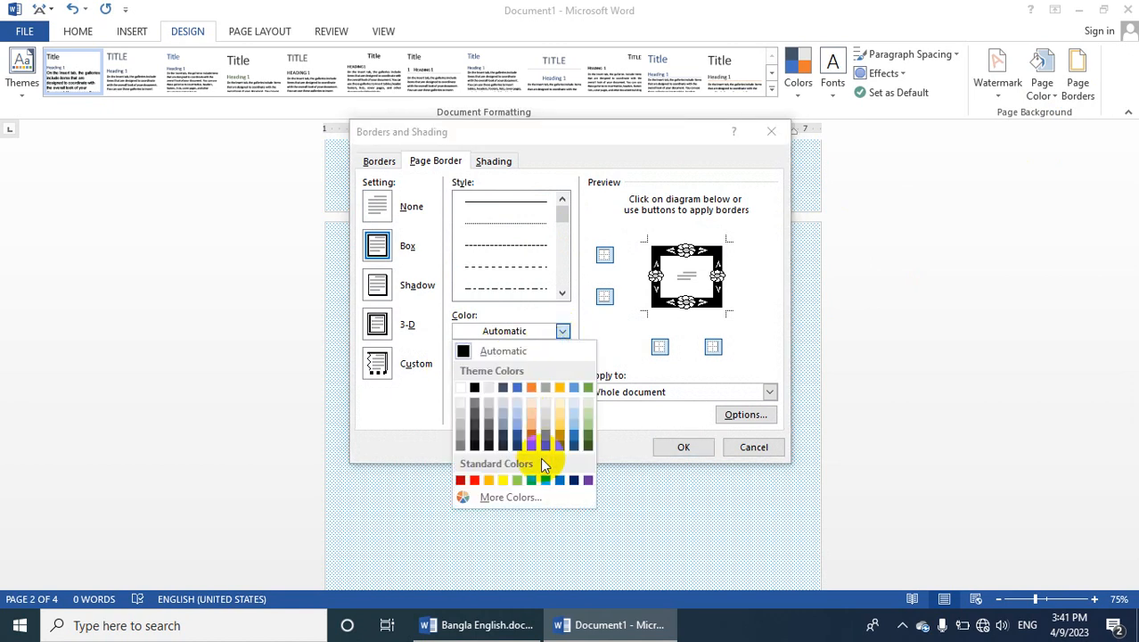
left_click(566, 480)
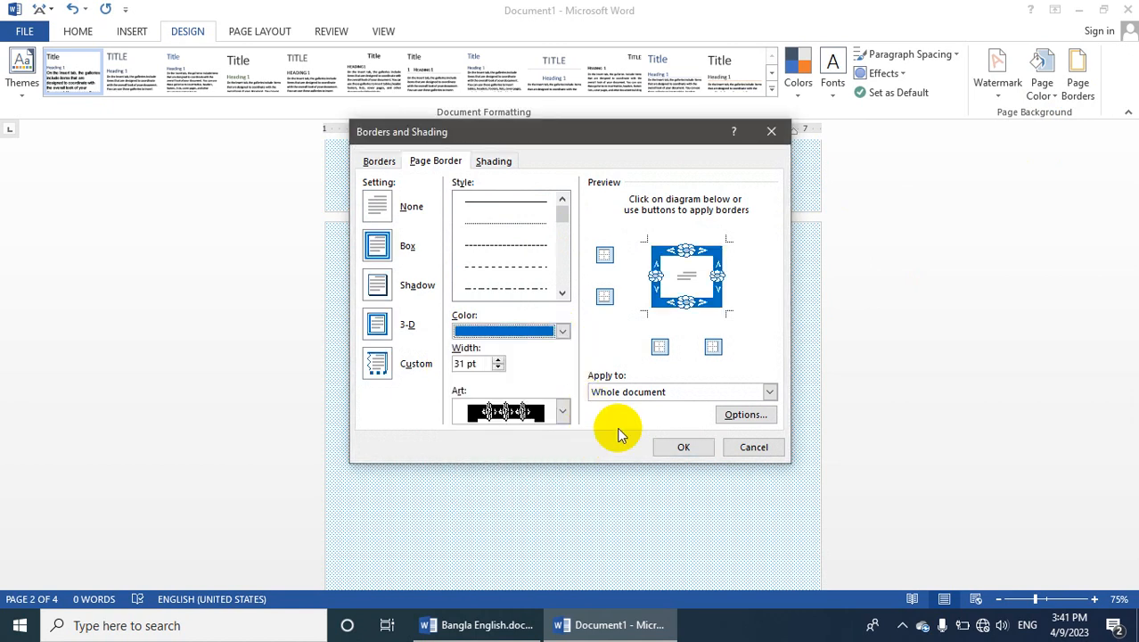
left_click(675, 446)
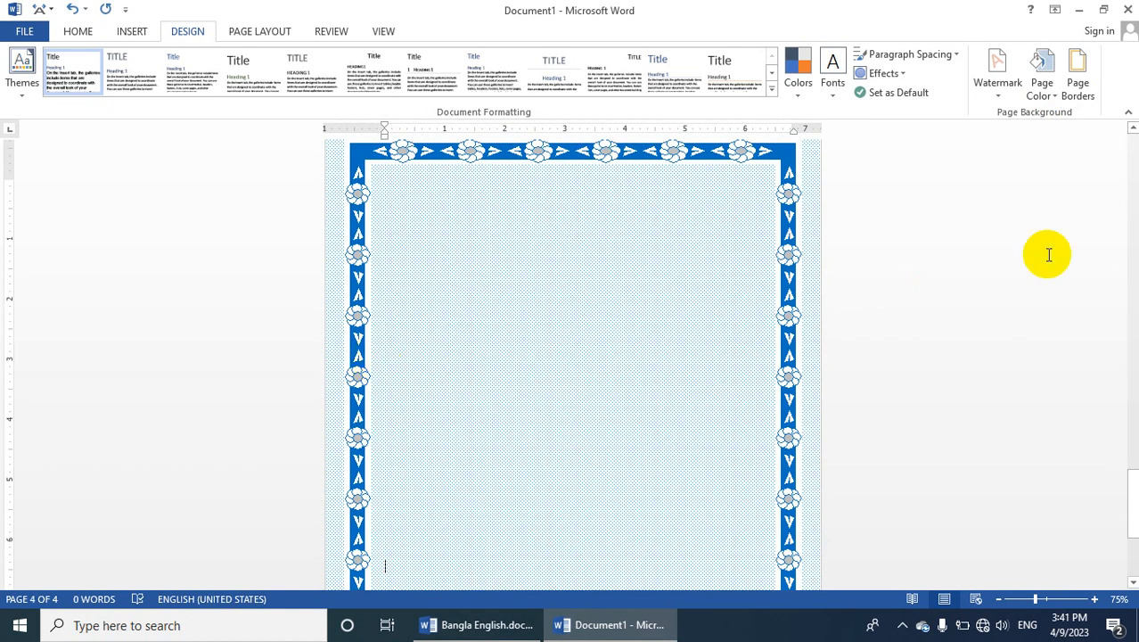
Remove the page color and zoom to show one whole page with its border
left_click(1054, 91)
left_click(1056, 240)
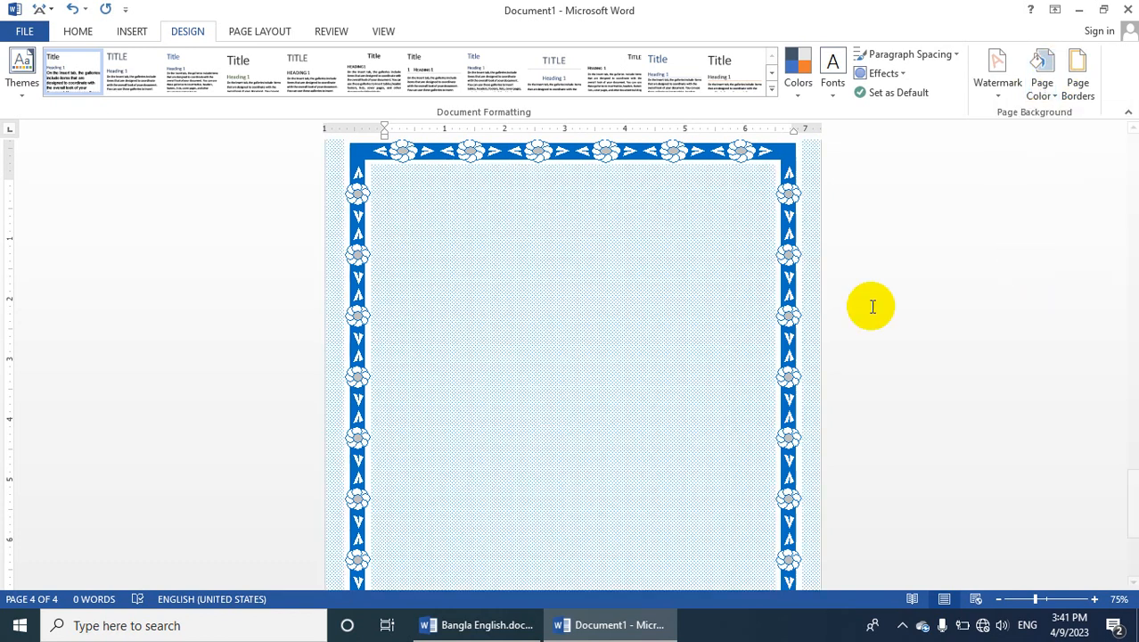
left_click(1029, 604)
left_click(378, 32)
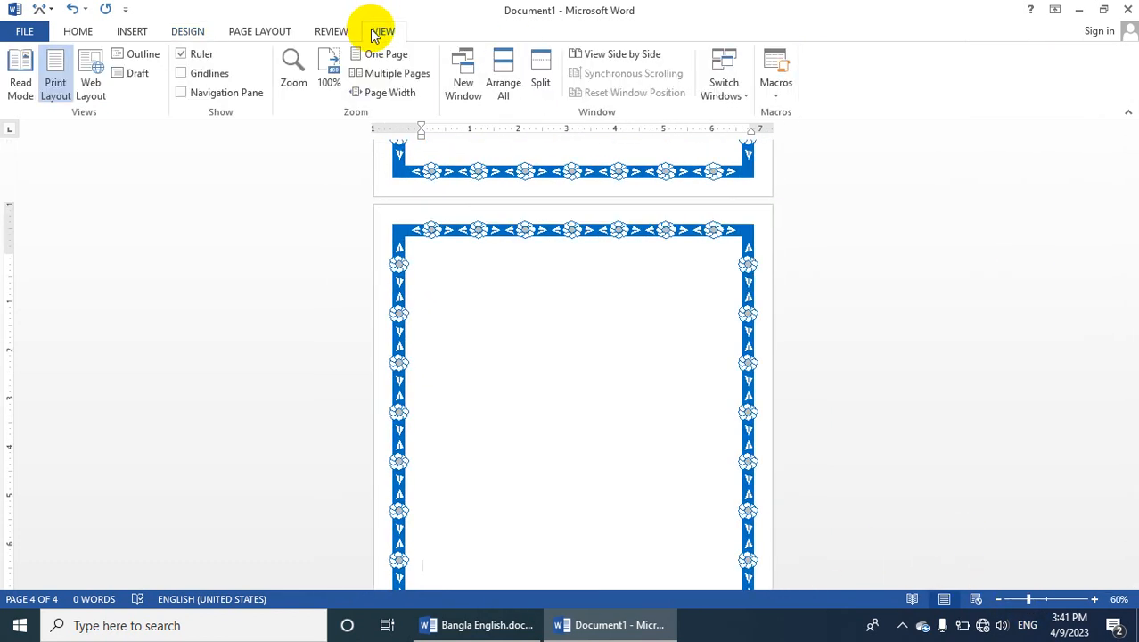
left_click(383, 56)
scroll(583, 415, "up", 2)
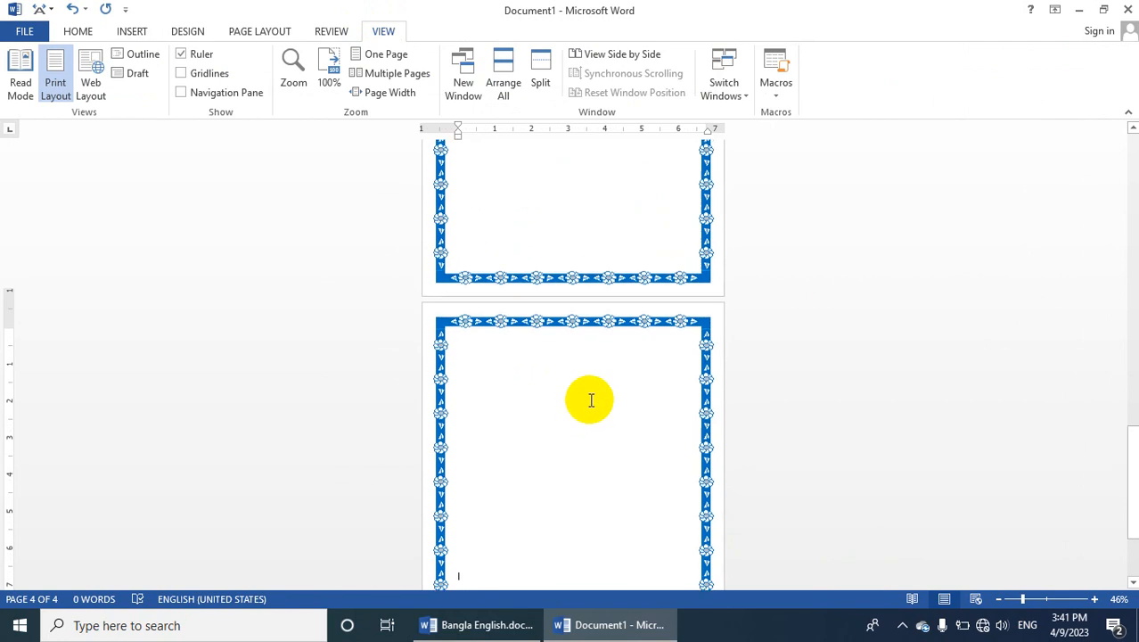
left_click_drag(1128, 502, 1133, 444)
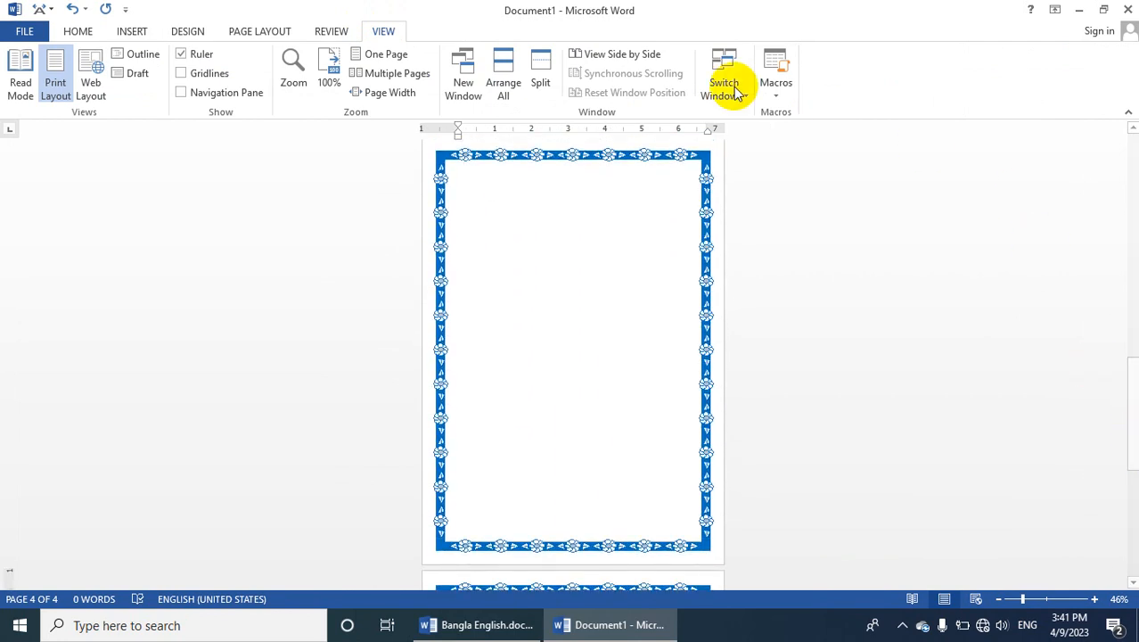
Replace the page border art with the red flower design for the whole document
left_click(267, 32)
left_click(186, 32)
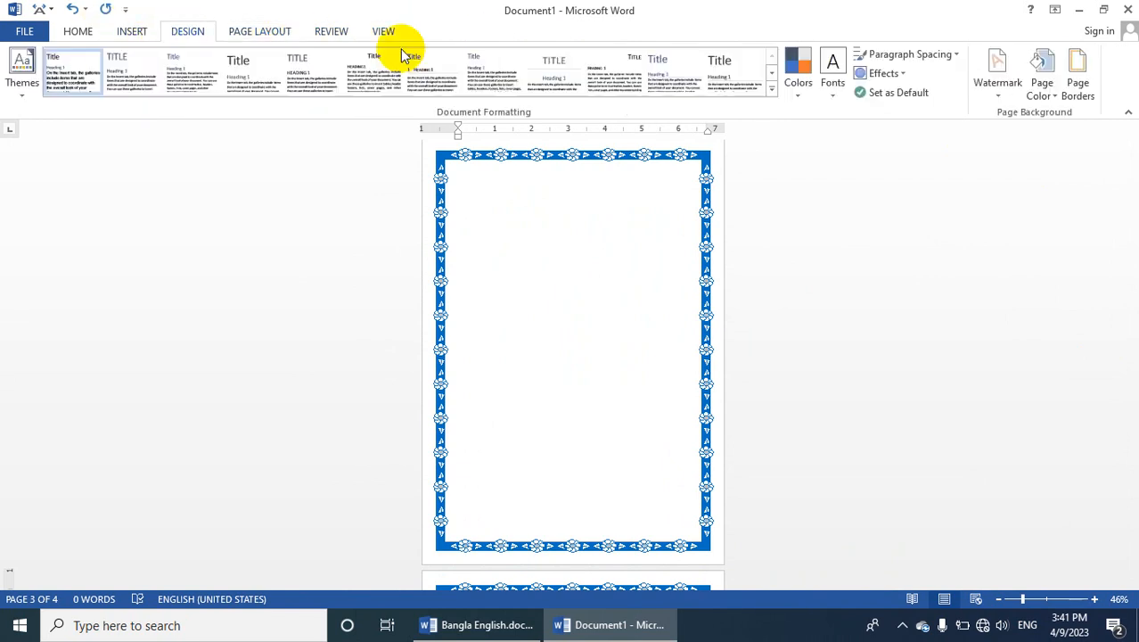
left_click(1070, 96)
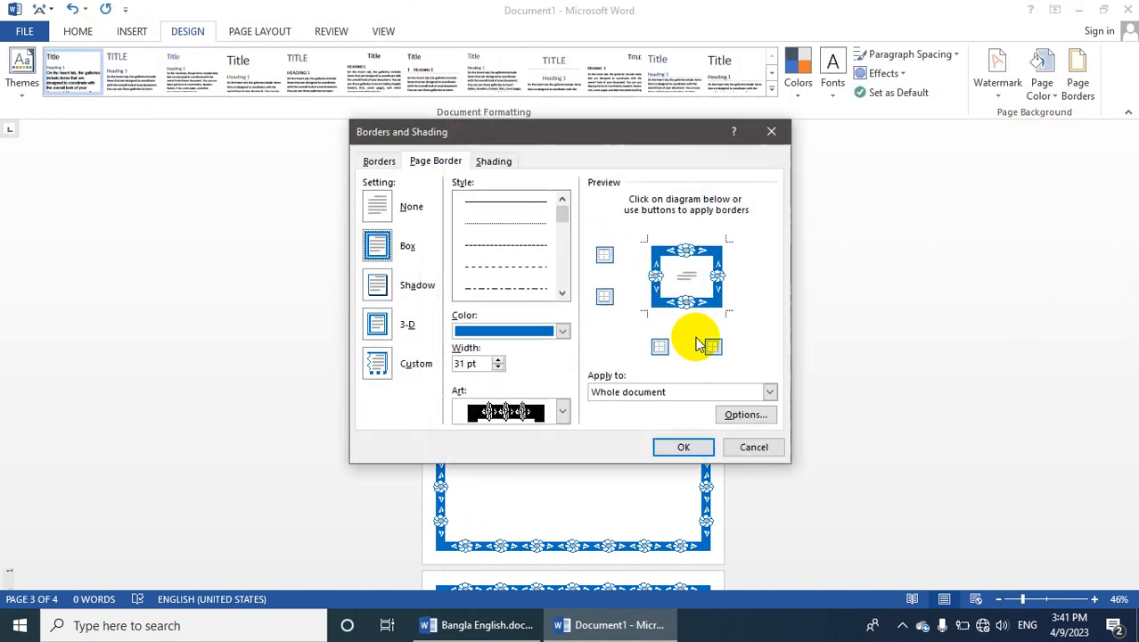
left_click(562, 411)
left_click(526, 450)
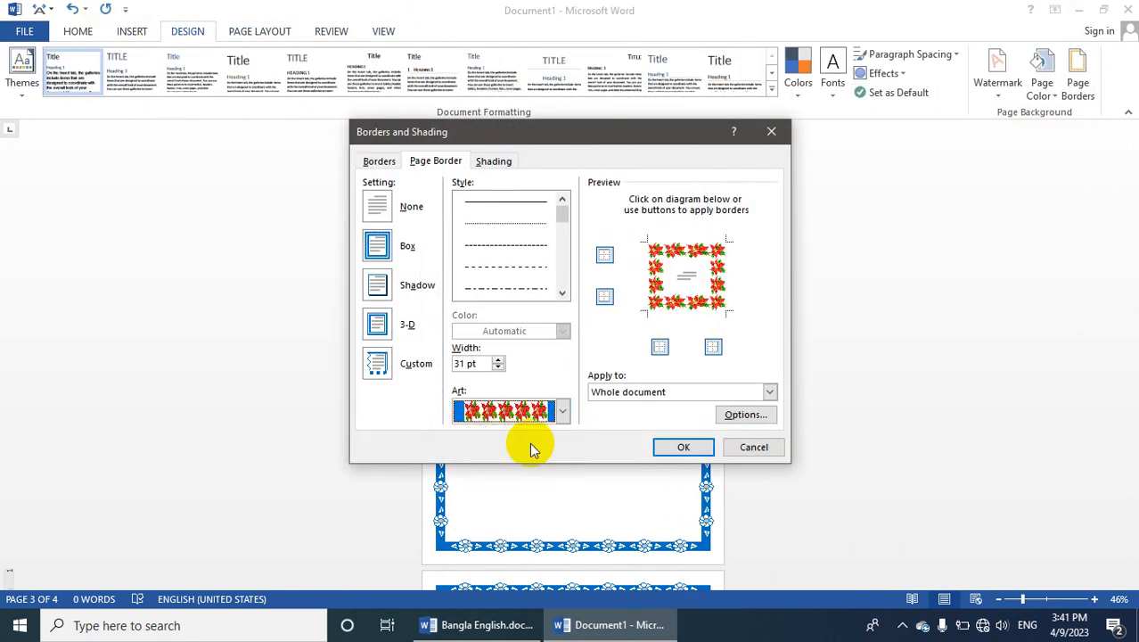
left_click(675, 447)
scroll(624, 366, "up", 1)
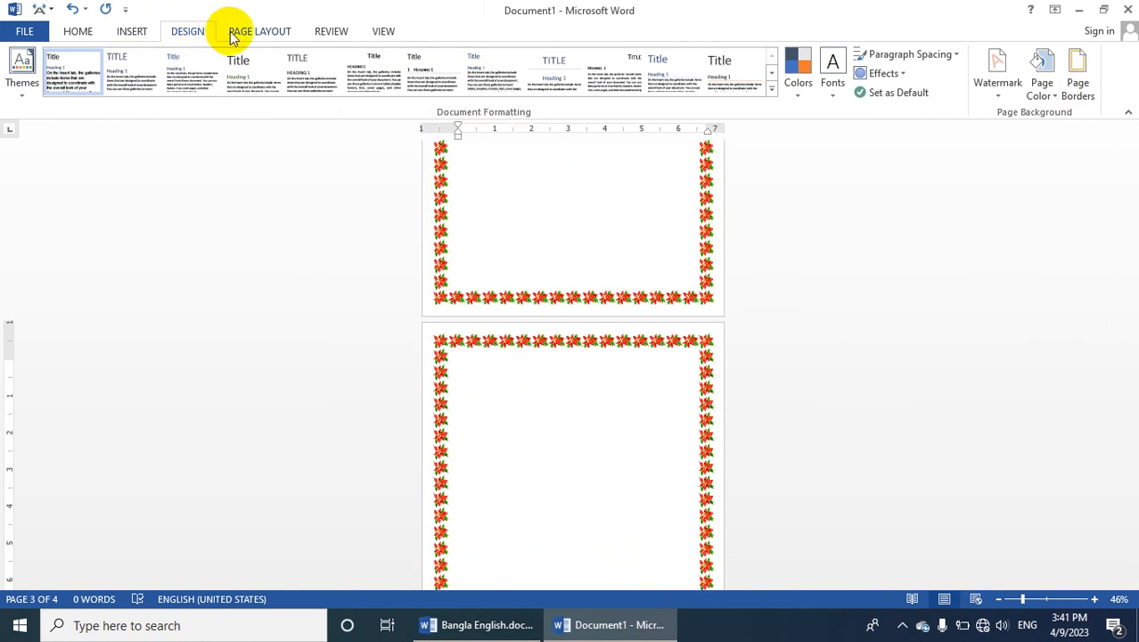
Replace the flower art page border with a triple-line style at 3 pt width
left_click(1089, 89)
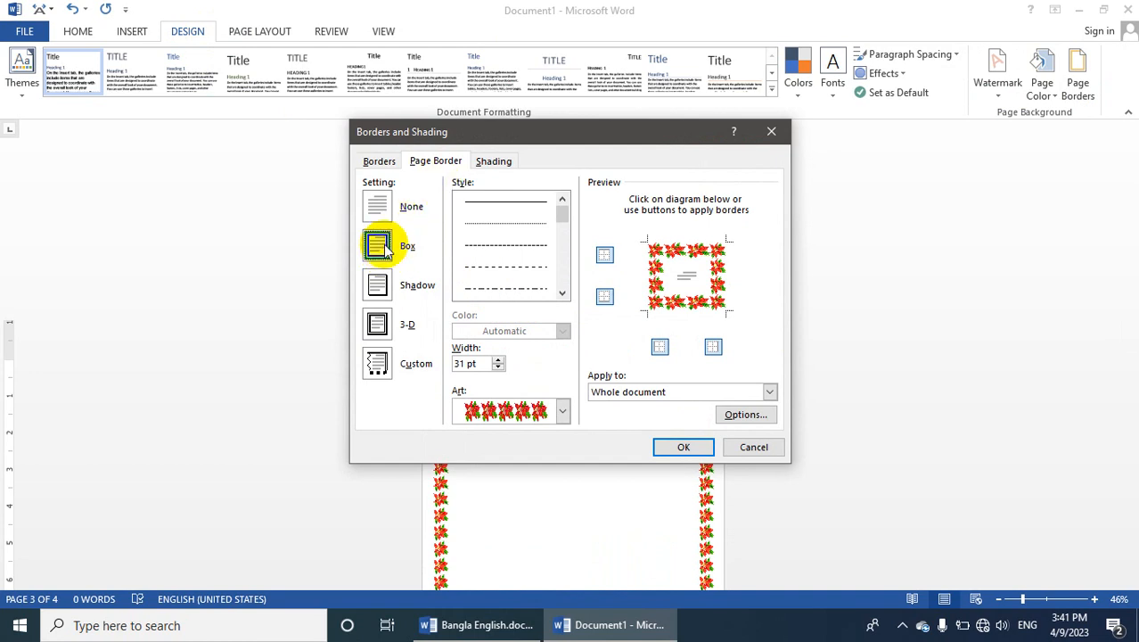
left_click(555, 212)
left_click_drag(561, 219, 564, 253)
left_click(518, 246)
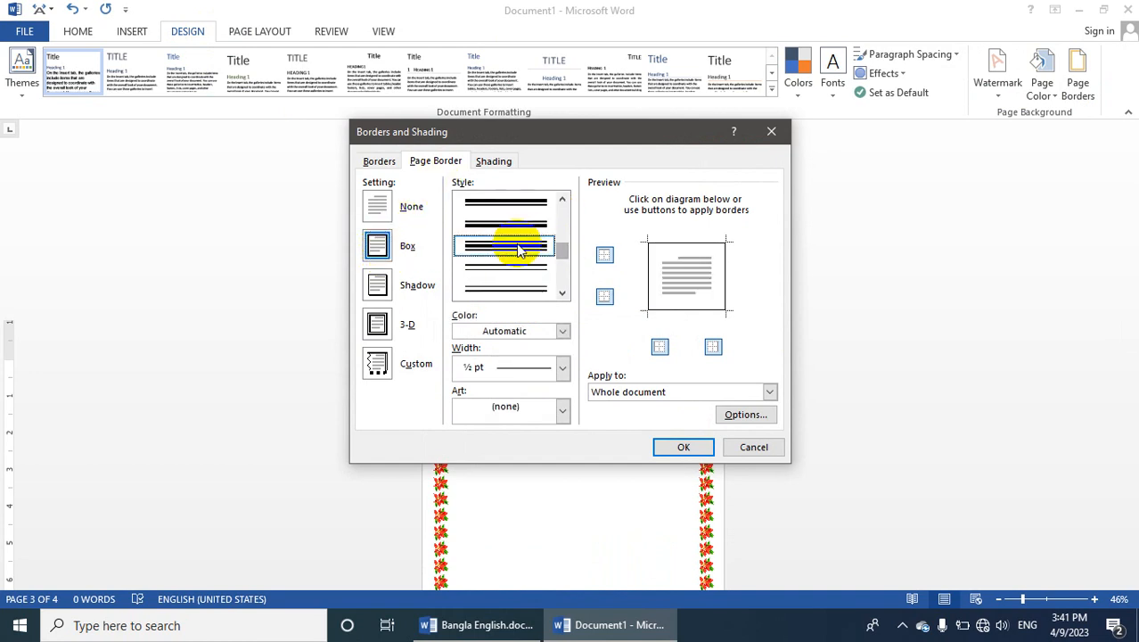
left_click(563, 368)
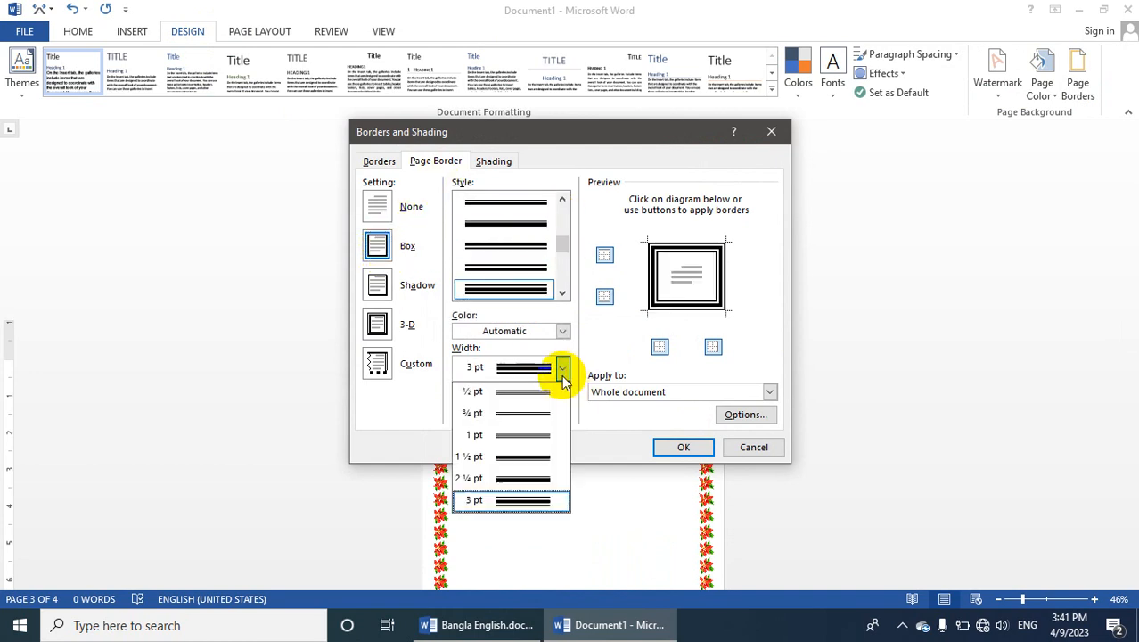
left_click(528, 511)
Set the line border's color to purple and apply it to the whole document
left_click(562, 331)
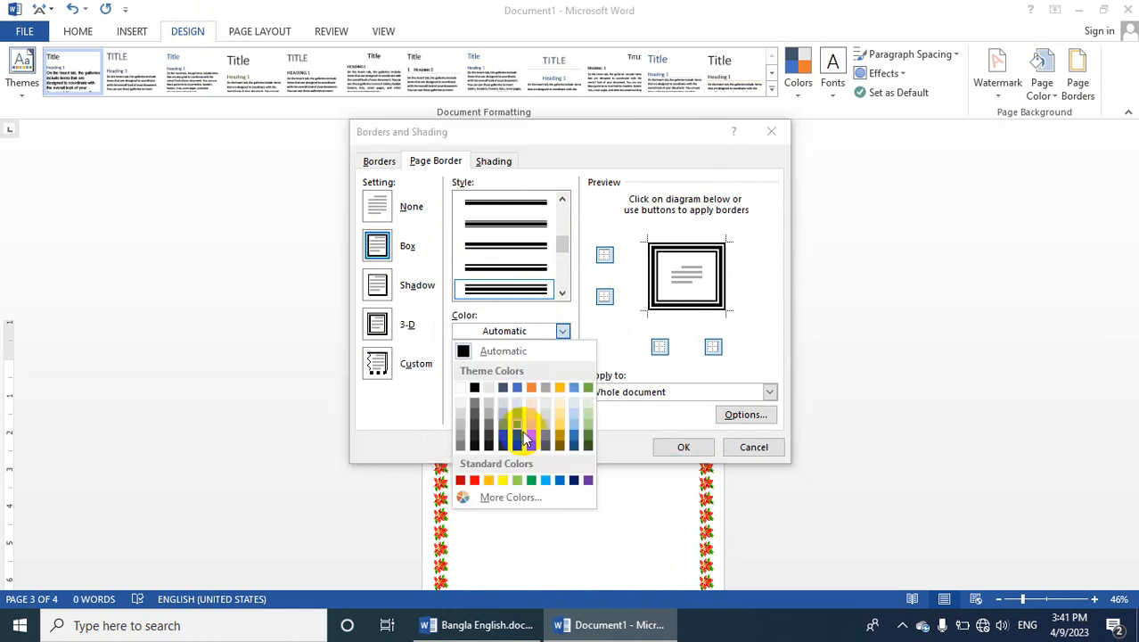
left_click(574, 480)
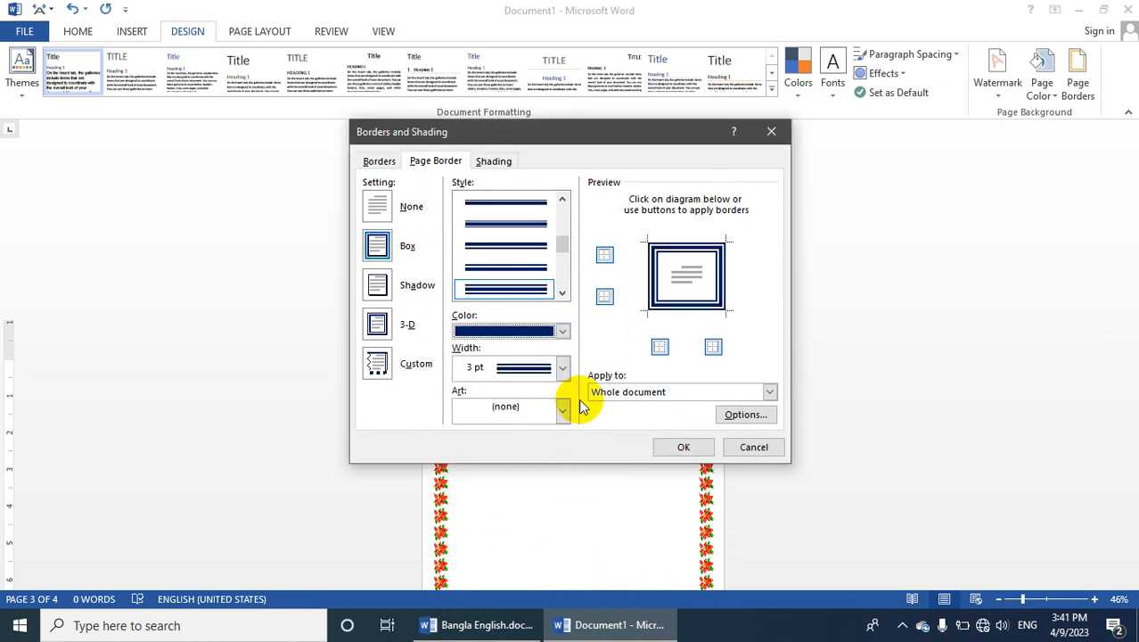
left_click(562, 330)
left_click(584, 480)
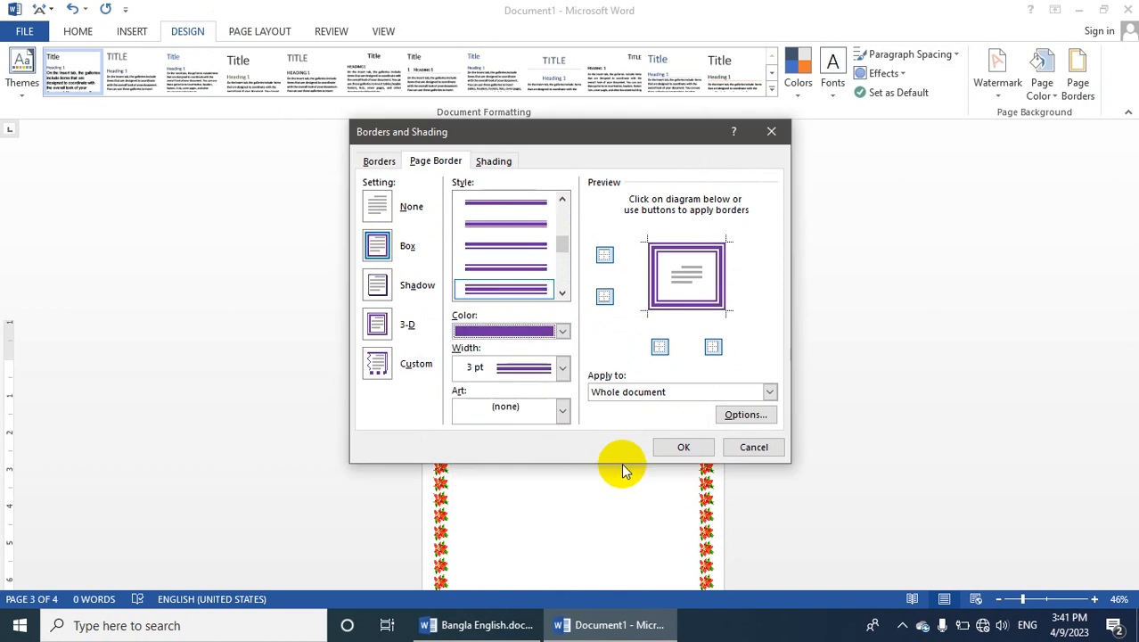
left_click(668, 448)
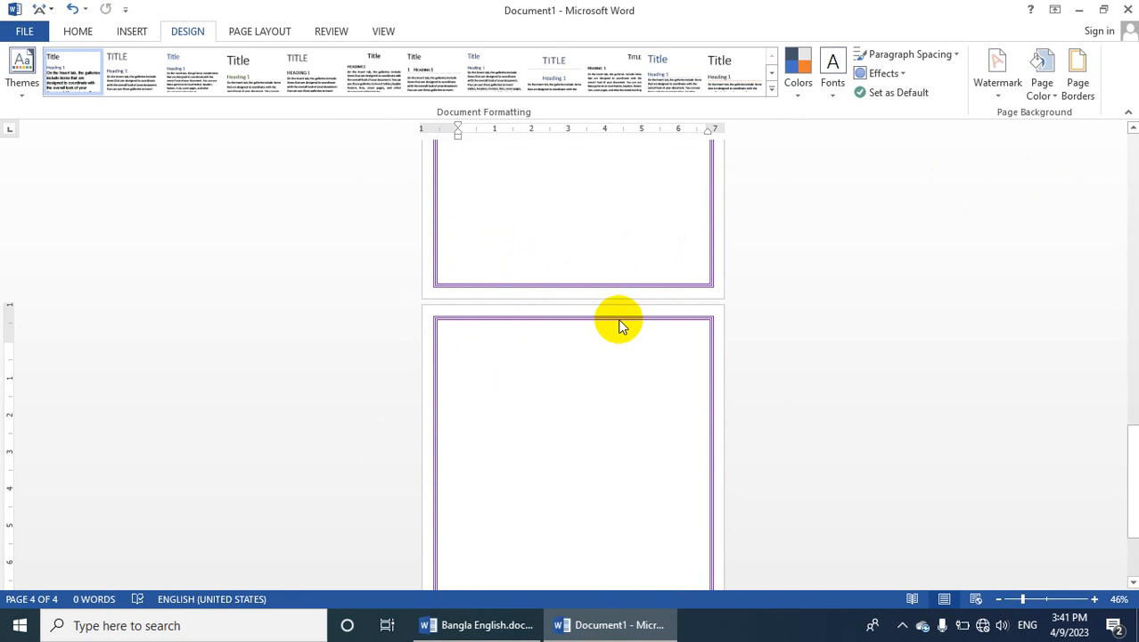
scroll(624, 308, "up", 1)
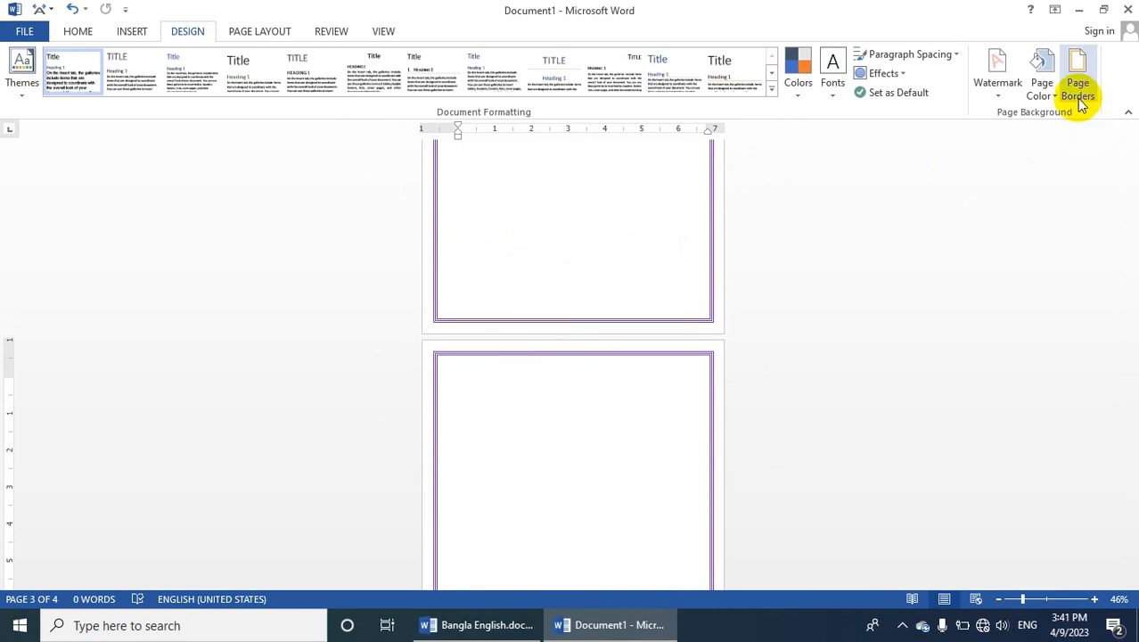
left_click(997, 99)
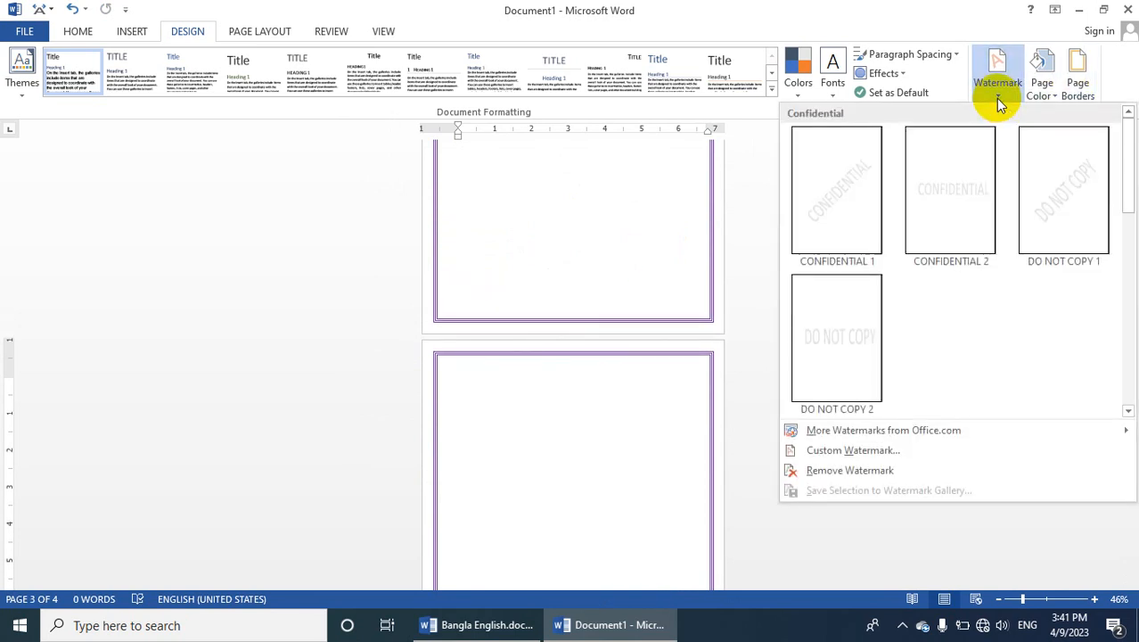
left_click(1099, 98)
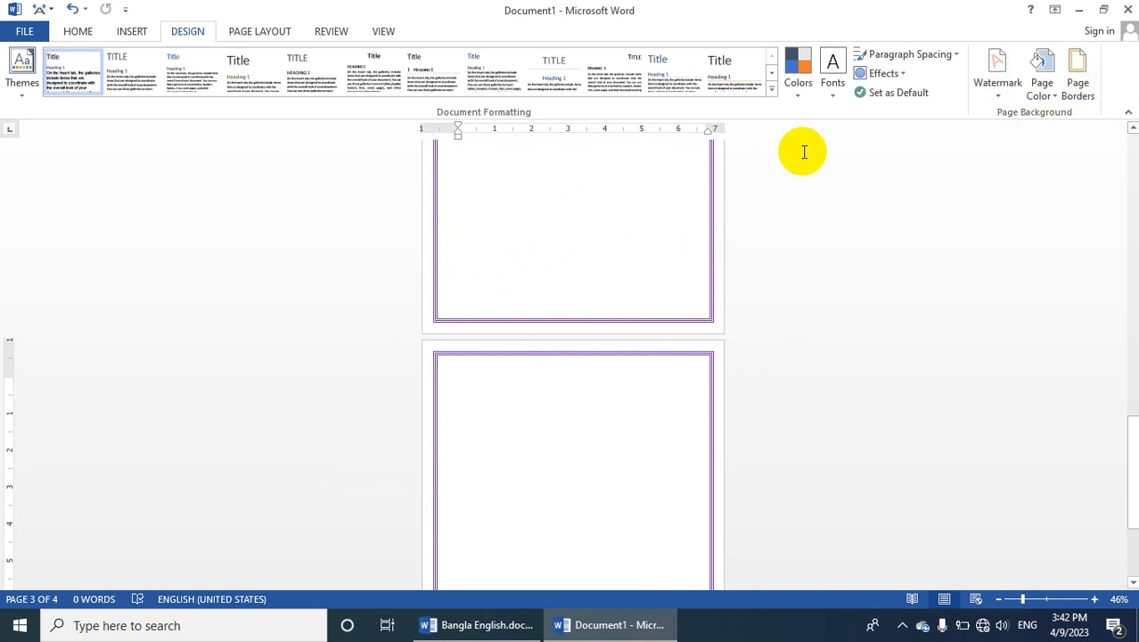
left_click(242, 31)
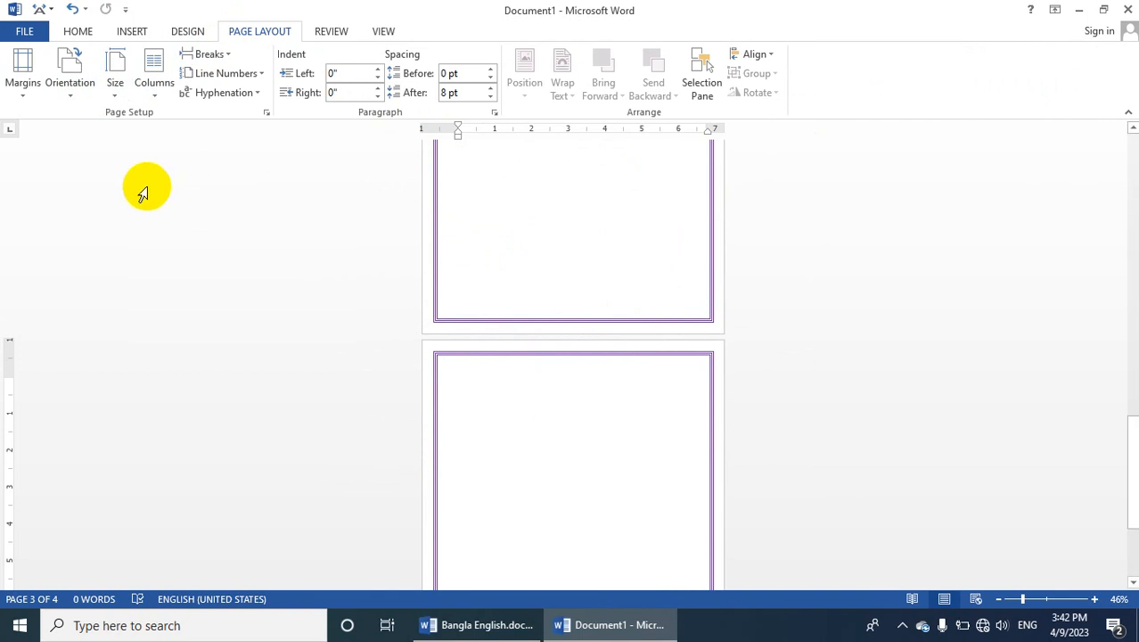
scroll(147, 189, "up", 1)
left_click(1138, 470)
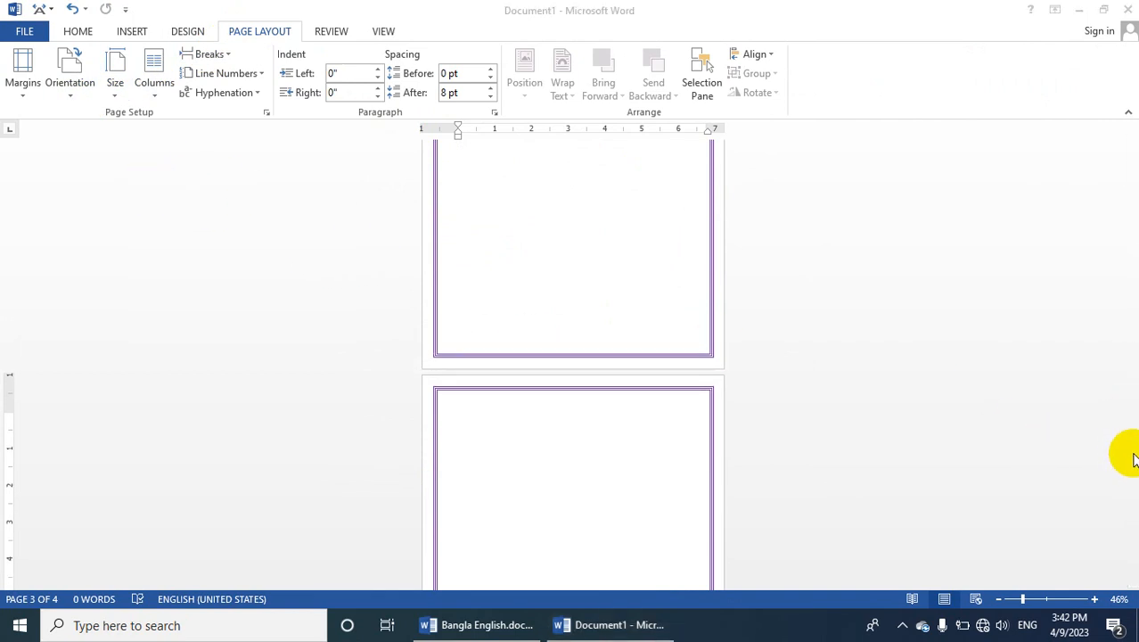
scroll(1114, 455, "up", 3)
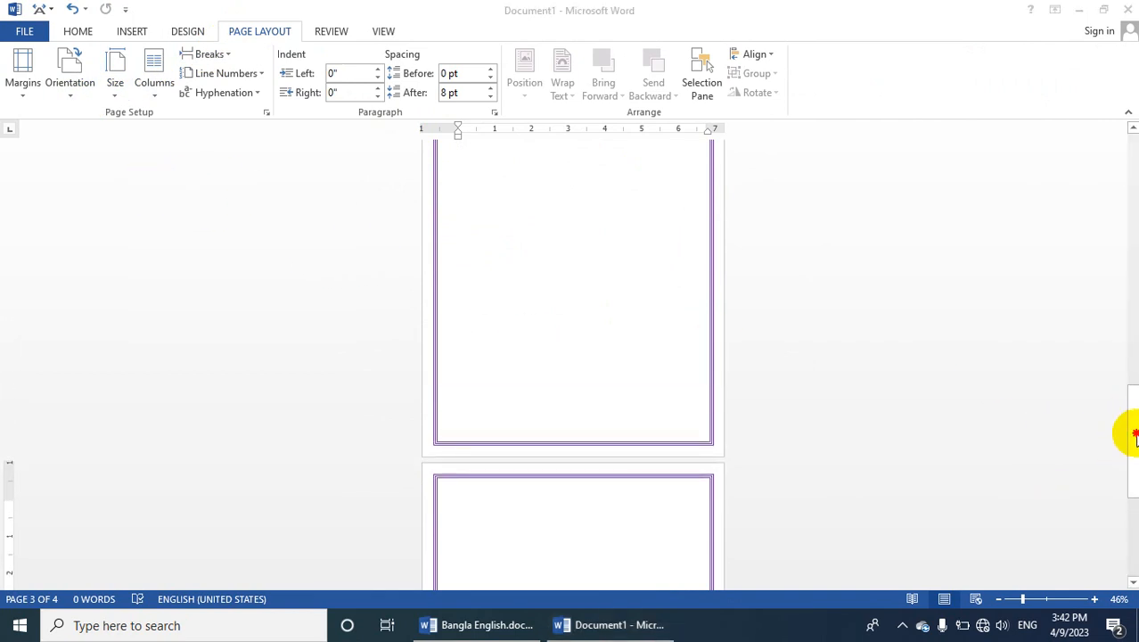
Generate placeholder paragraphs at the start of the first page with the =rand() function
left_click_drag(1135, 434, 1130, 150)
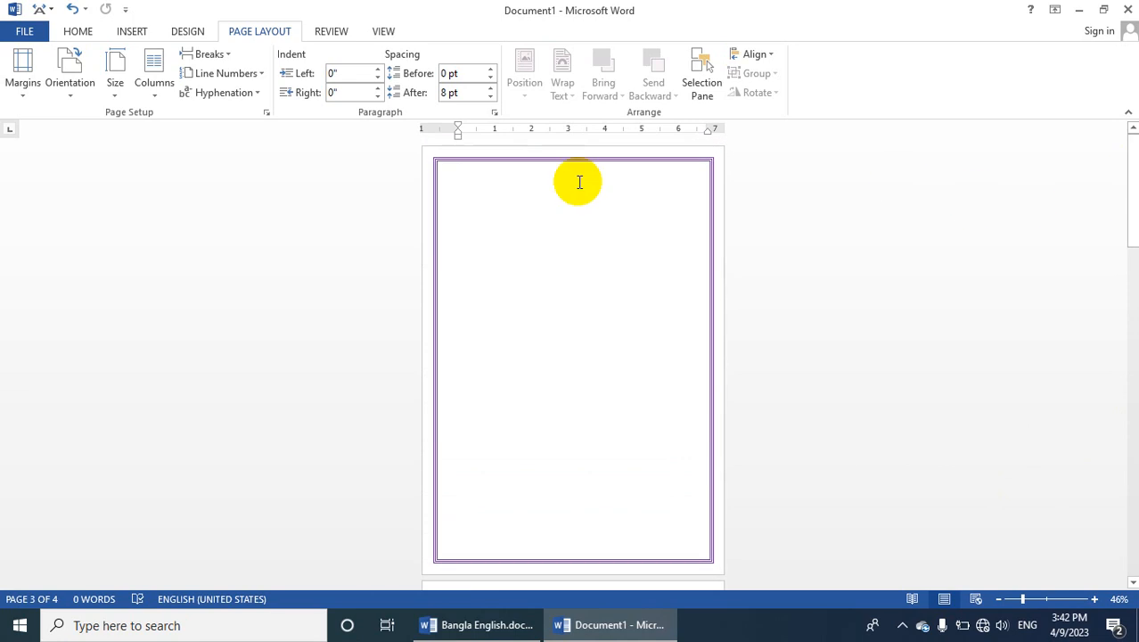
left_click(472, 196)
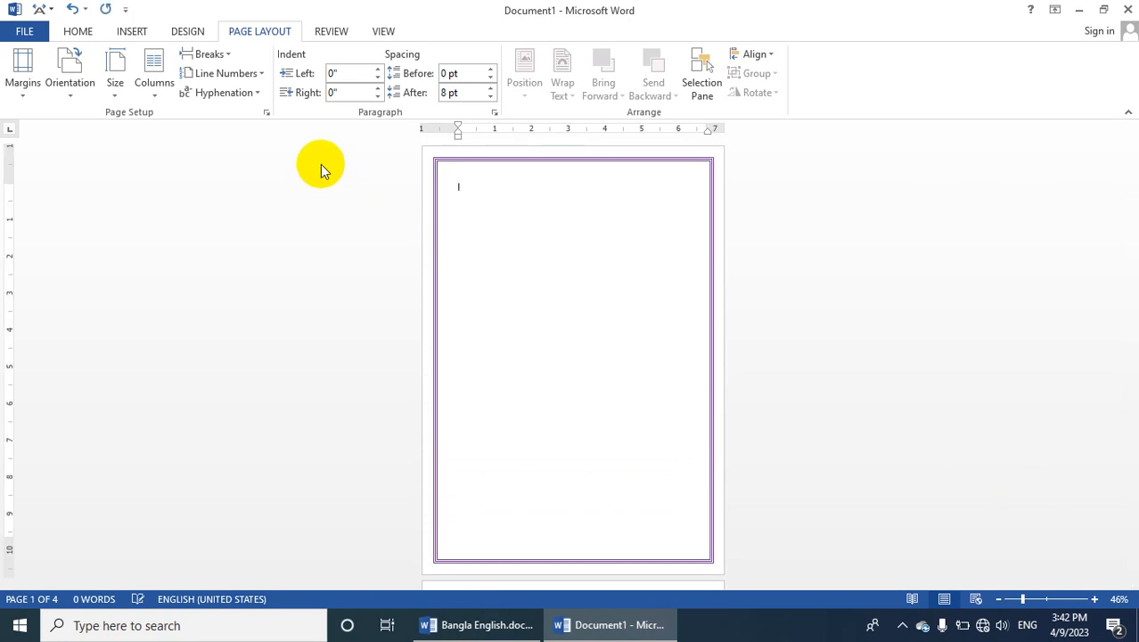
type("a")
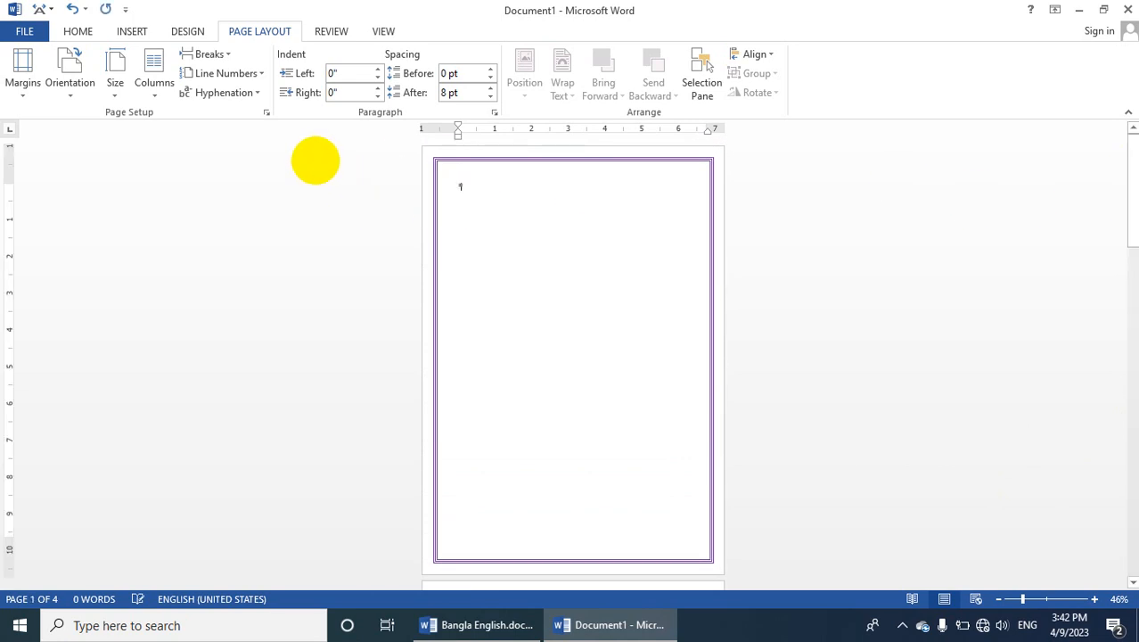
type("rand")
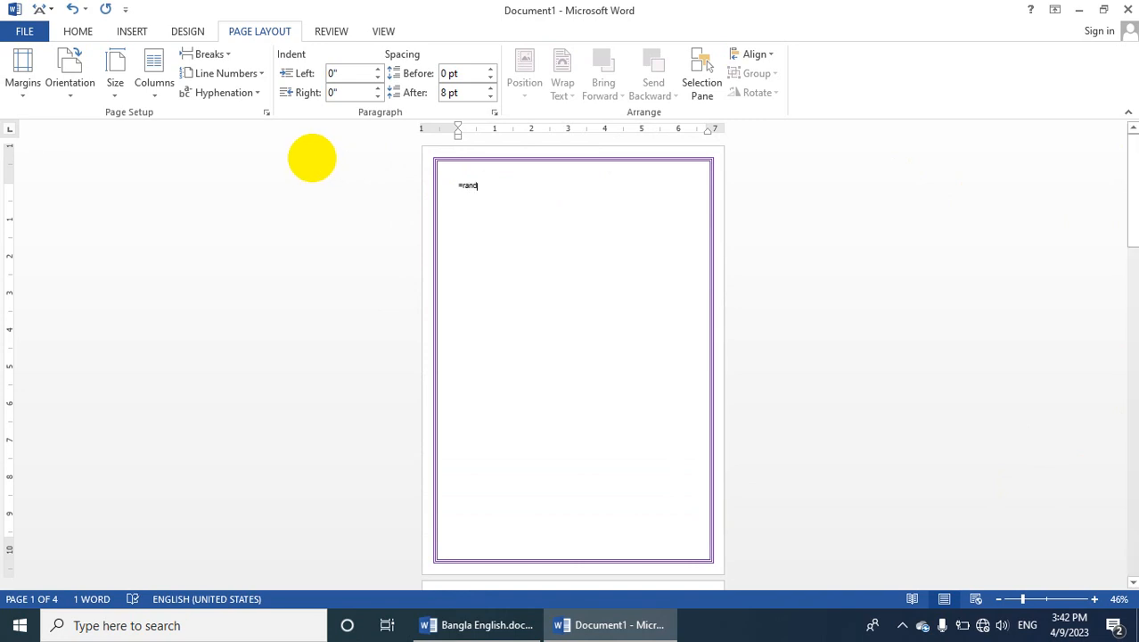
type("()")
key("Return")
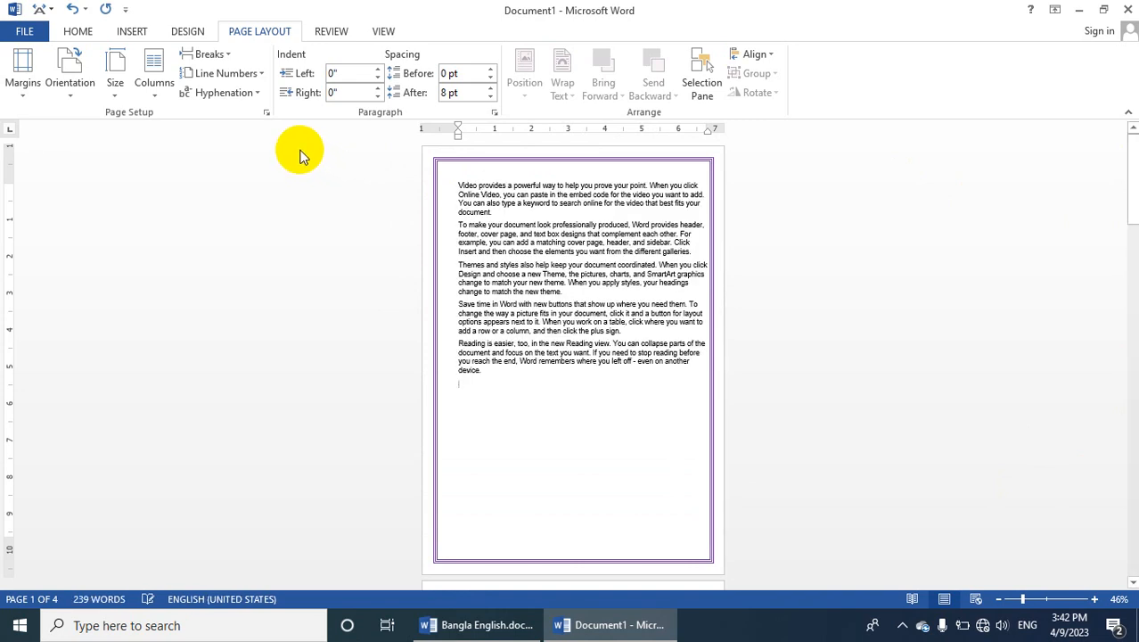
Copy all the generated paragraphs and paste them repeatedly after the text to fill several pages
left_click_drag(496, 373, 417, 174)
left_click(79, 32)
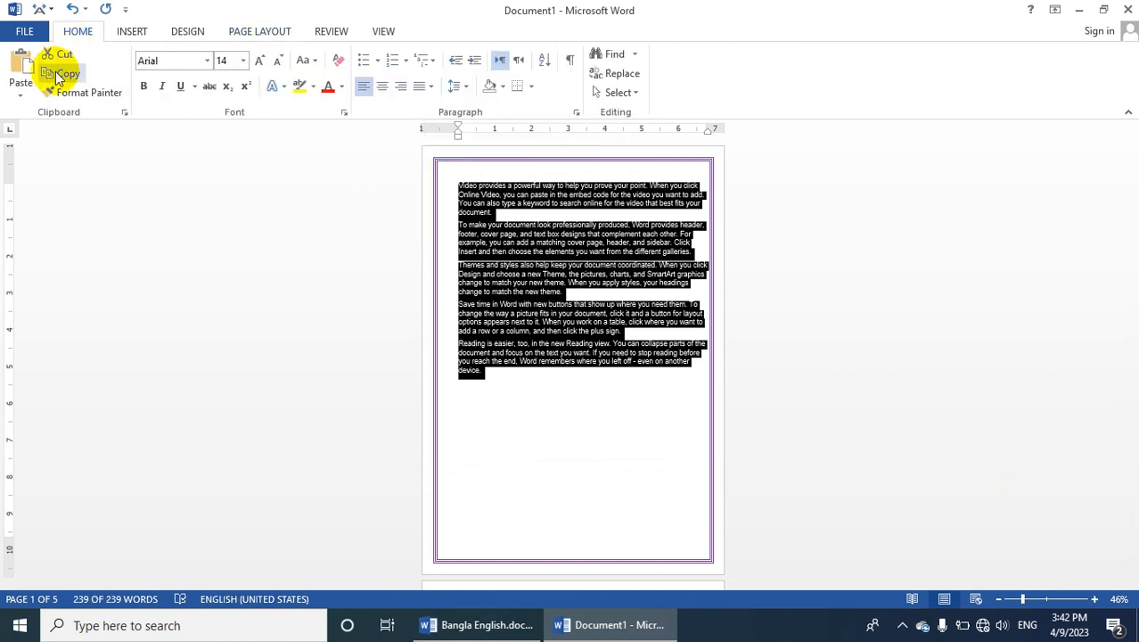
left_click(544, 431)
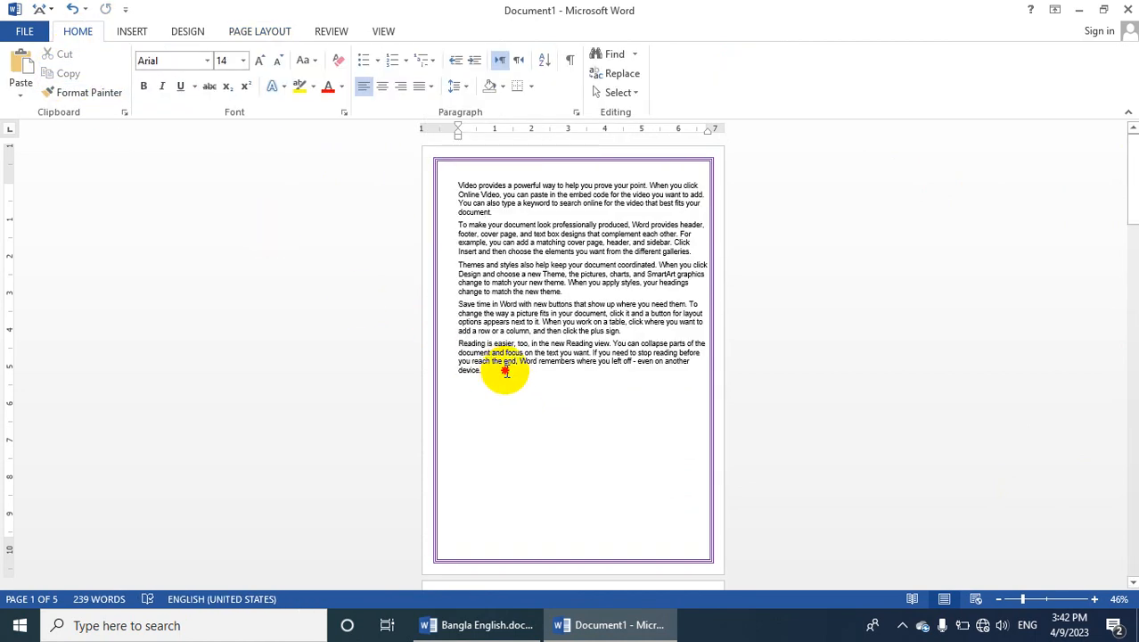
left_click(22, 71)
left_click(22, 72)
left_click(22, 71)
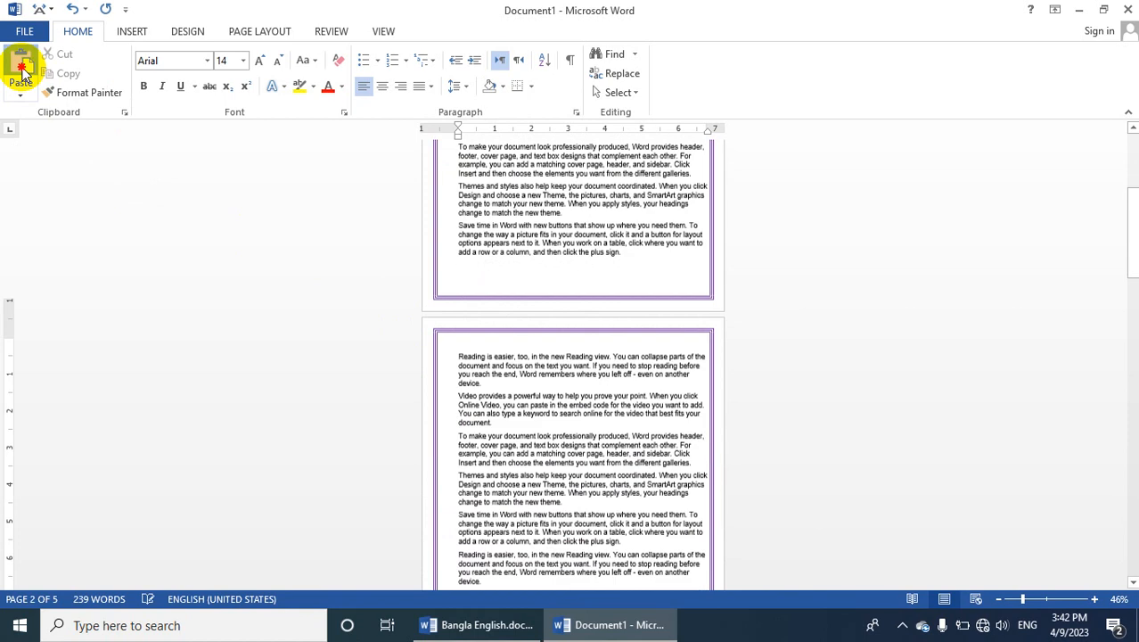
left_click(22, 71)
left_click(23, 72)
Show multiple pages side by side and return to the beginning of the document
left_click(383, 31)
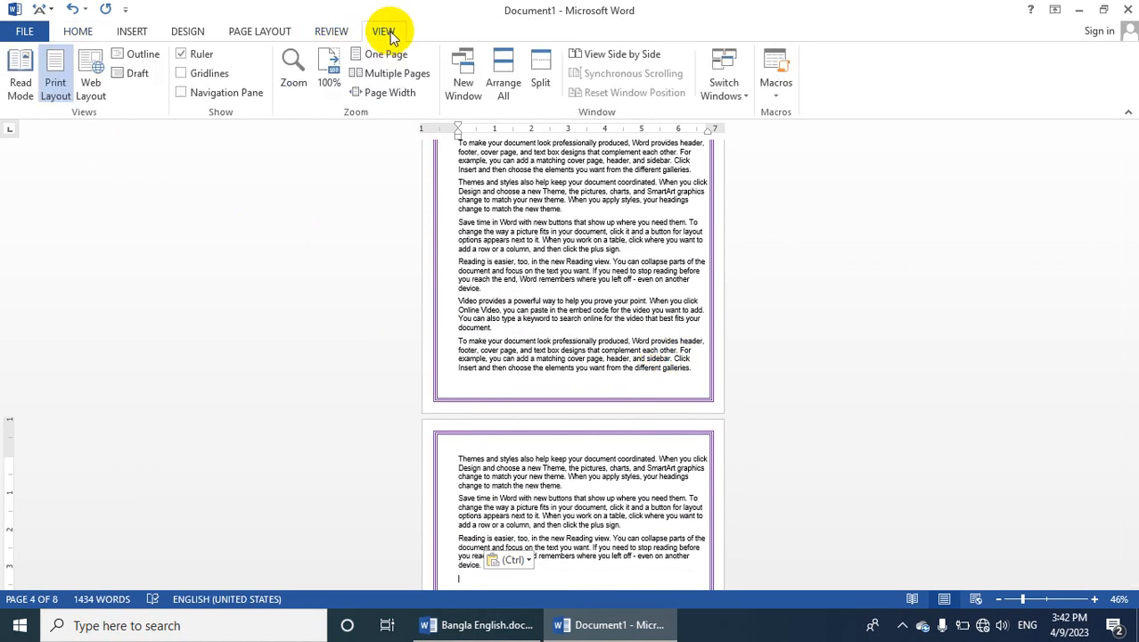
left_click(375, 75)
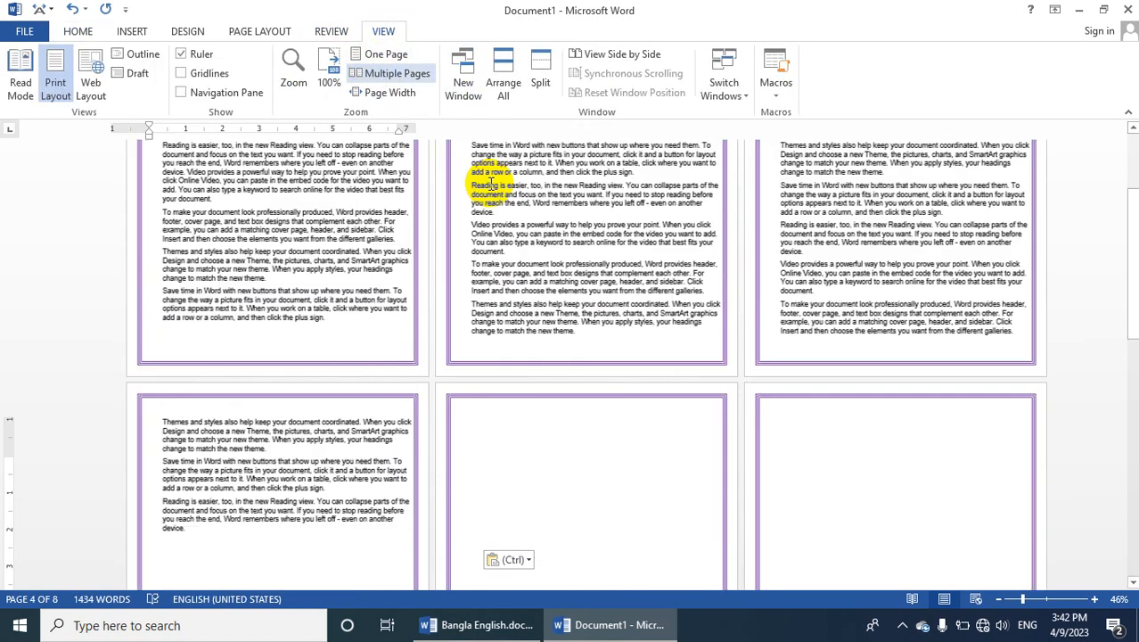
scroll(312, 379, "up", 2)
scroll(312, 379, "up", 3)
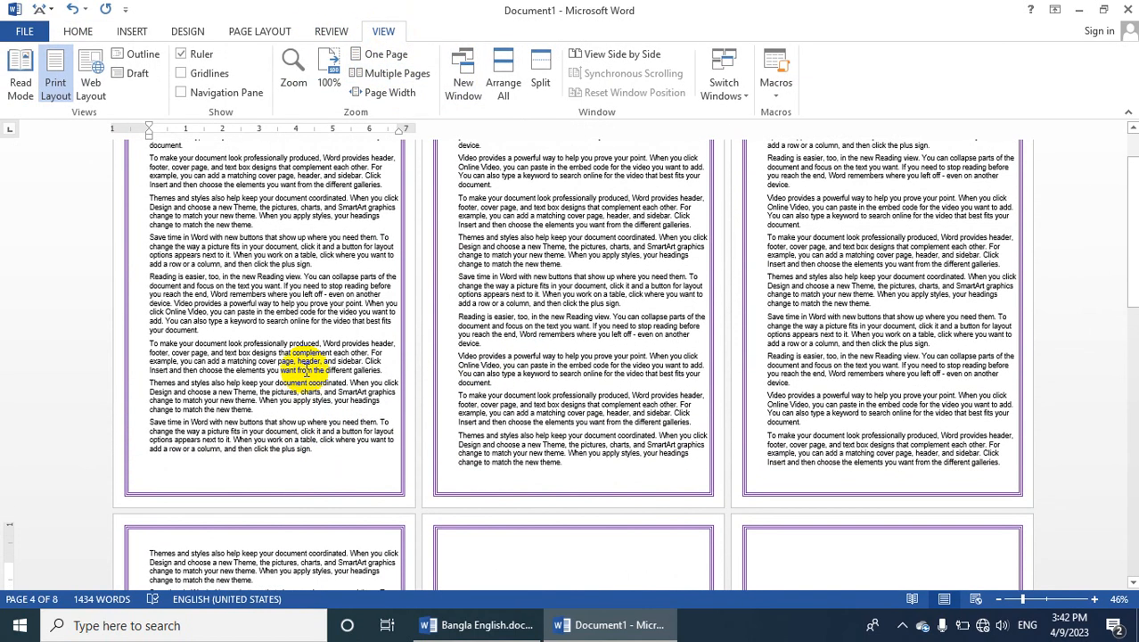
Justify all the paragraphs on the first page
left_click_drag(323, 519, 102, 169)
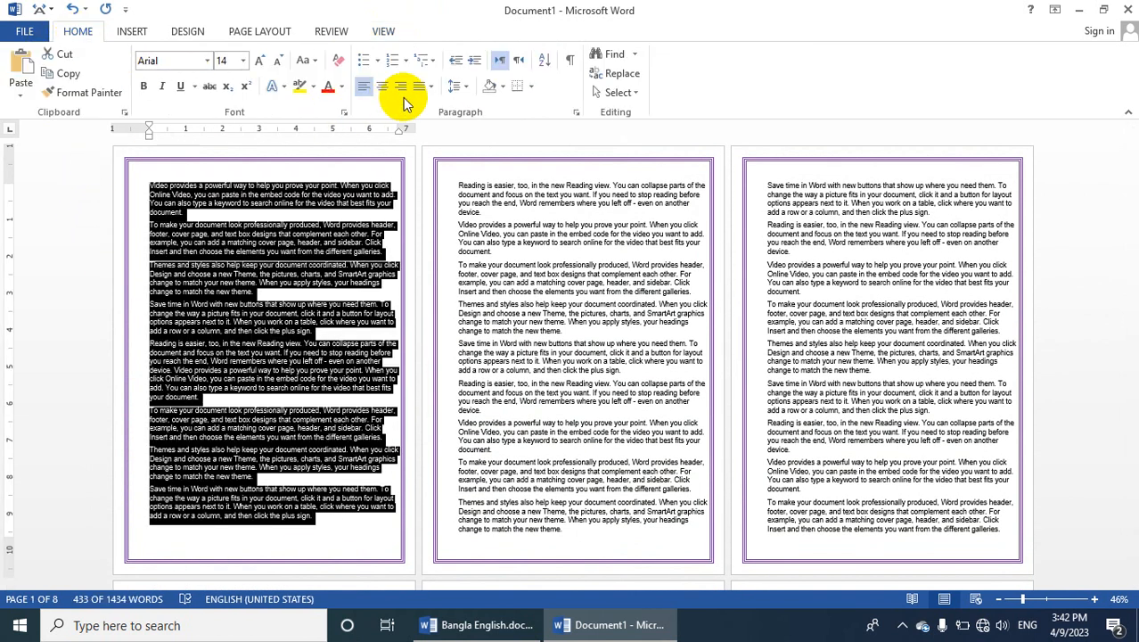
left_click(419, 93)
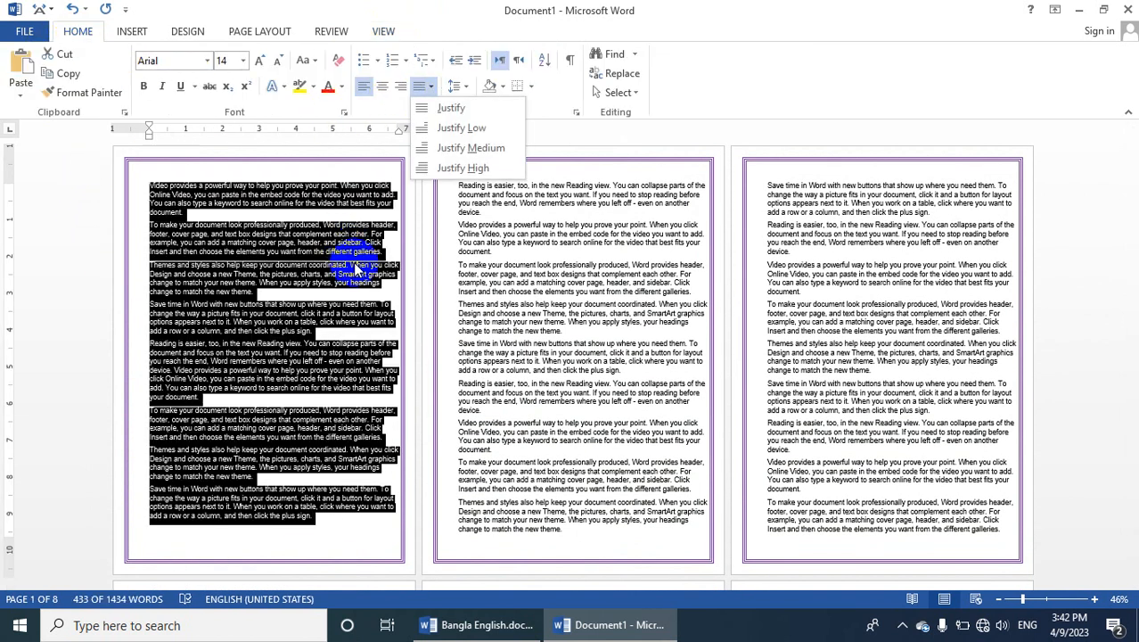
left_click(417, 108)
left_click(300, 209)
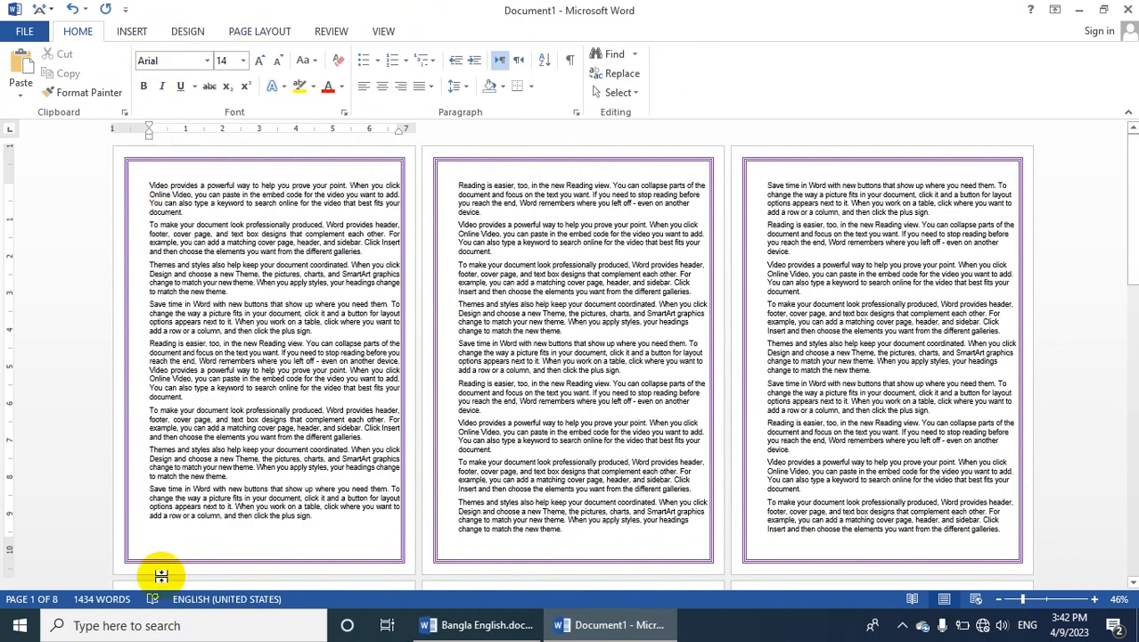
Apply the Narrow margin preset to the document, and switch the margins to Normal
left_click(266, 32)
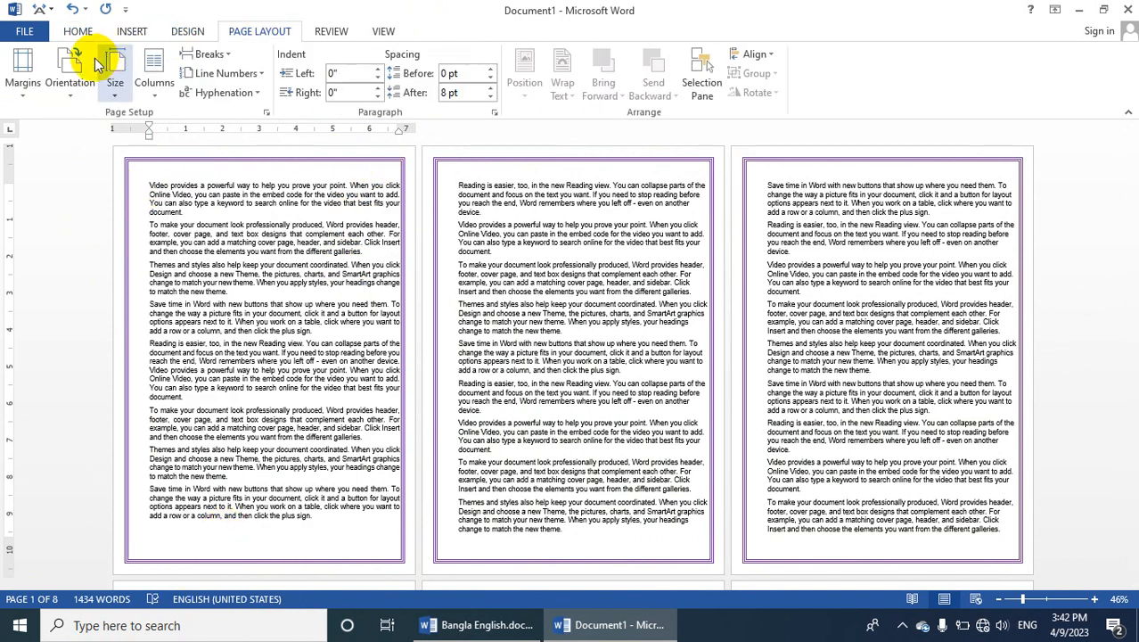
left_click(23, 89)
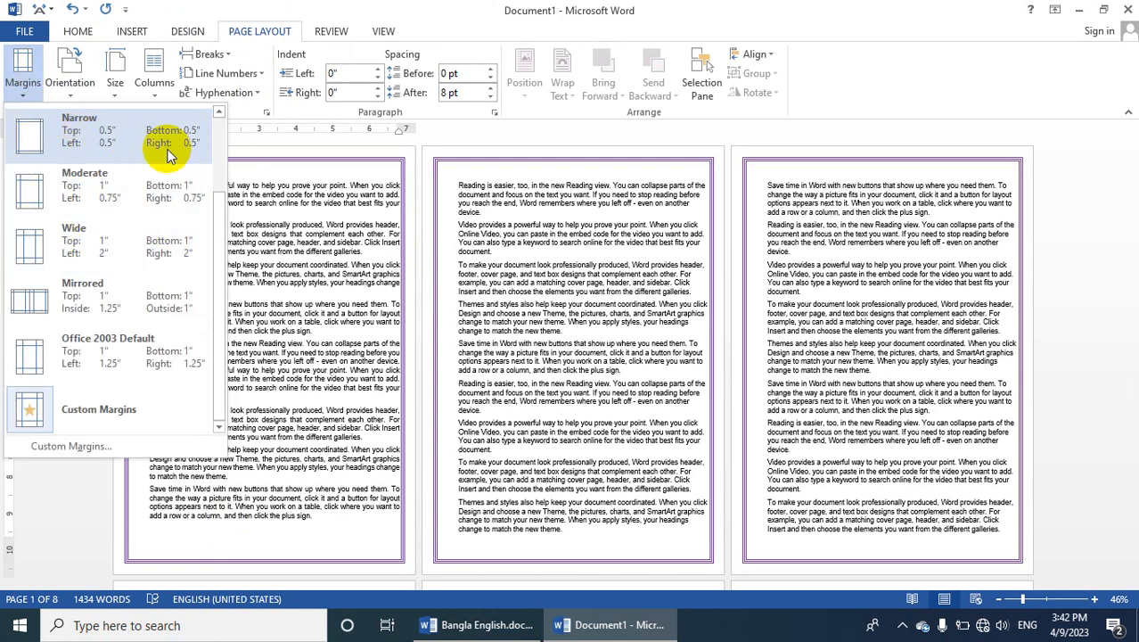
left_click(103, 149)
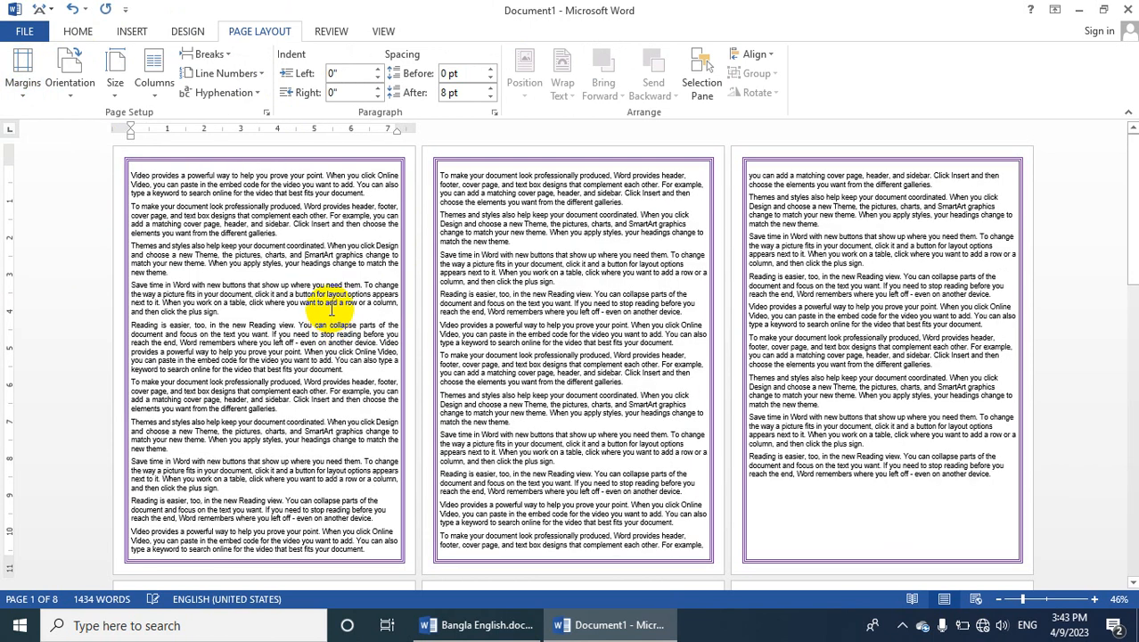
left_click(26, 72)
left_click(54, 186)
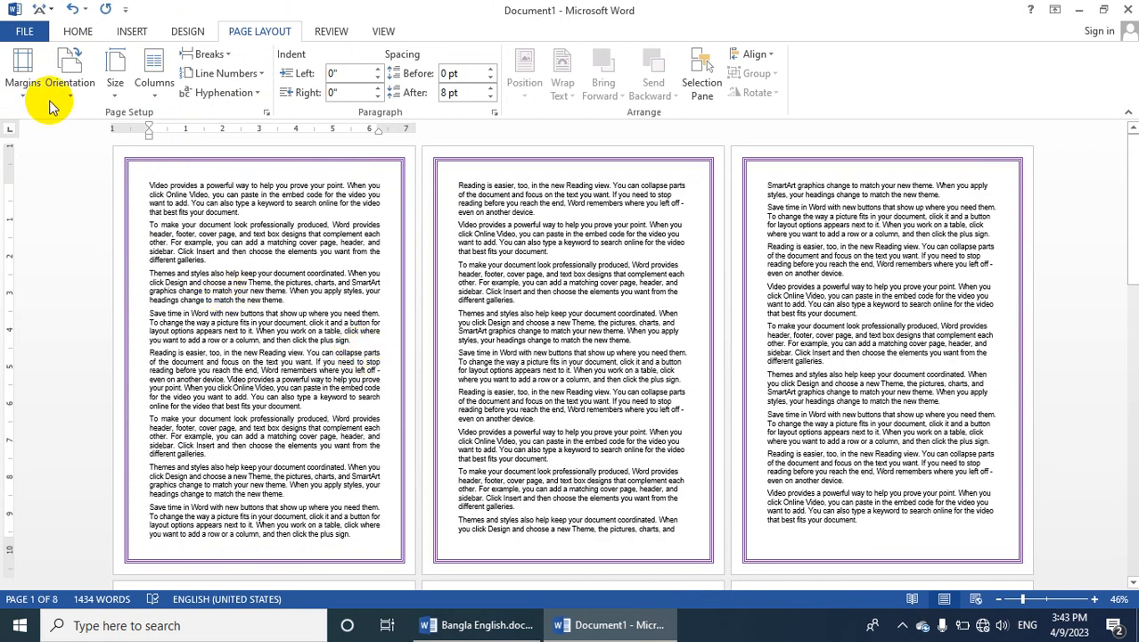
Apply the Moderate margin preset and set a custom top margin of 3 inches for the whole document
left_click(25, 73)
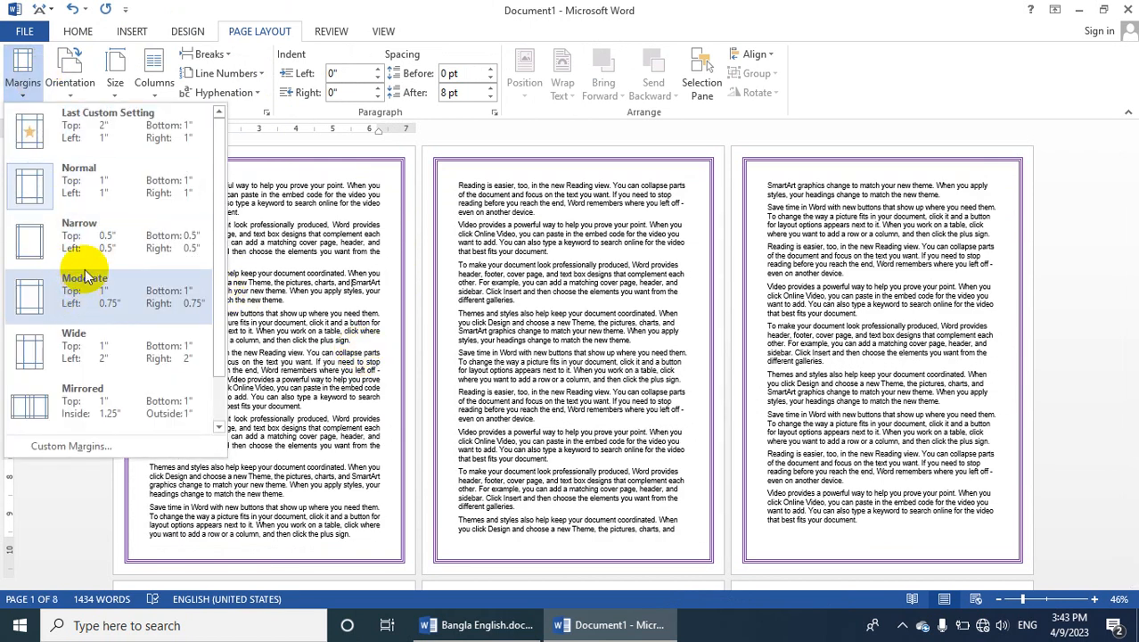
left_click(162, 311)
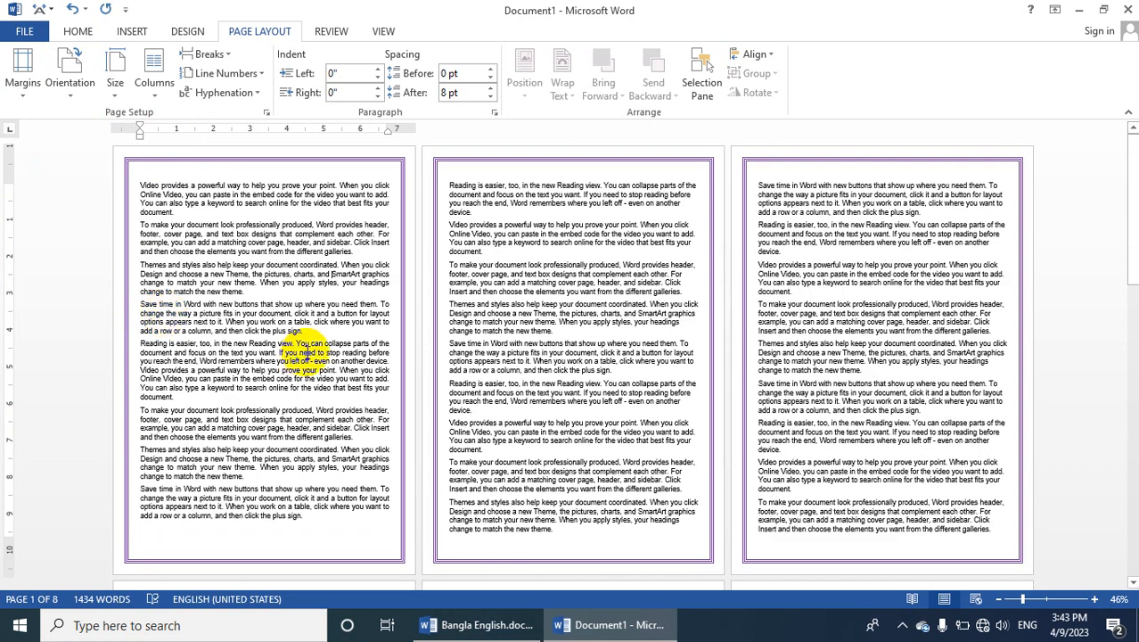
left_click(19, 86)
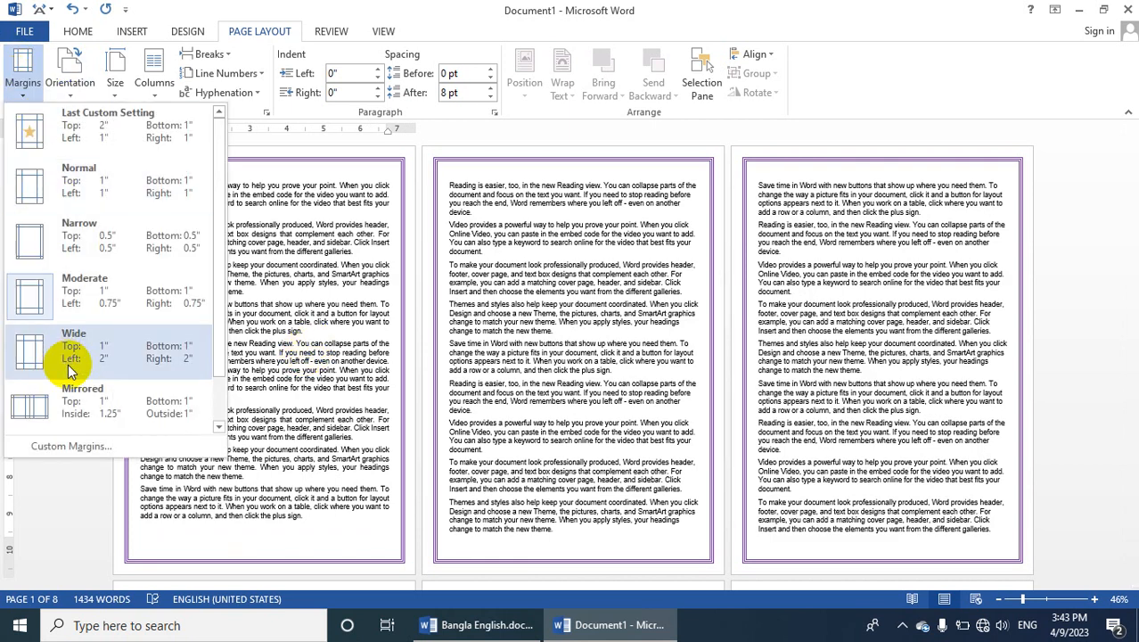
left_click(80, 455)
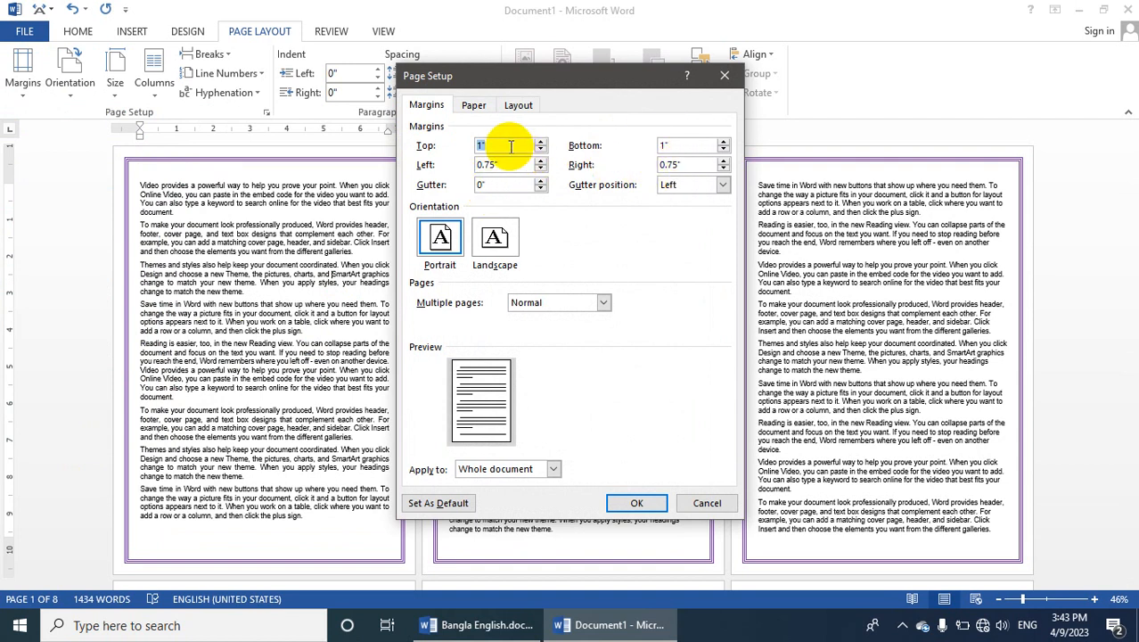
left_click_drag(510, 146, 462, 151)
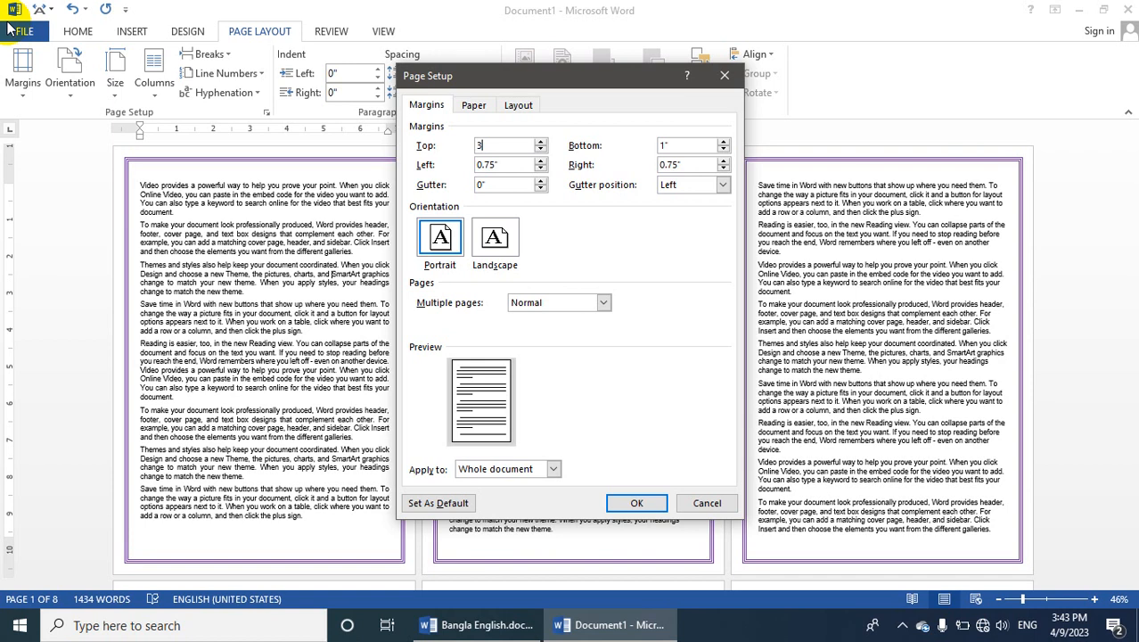
left_click(637, 503)
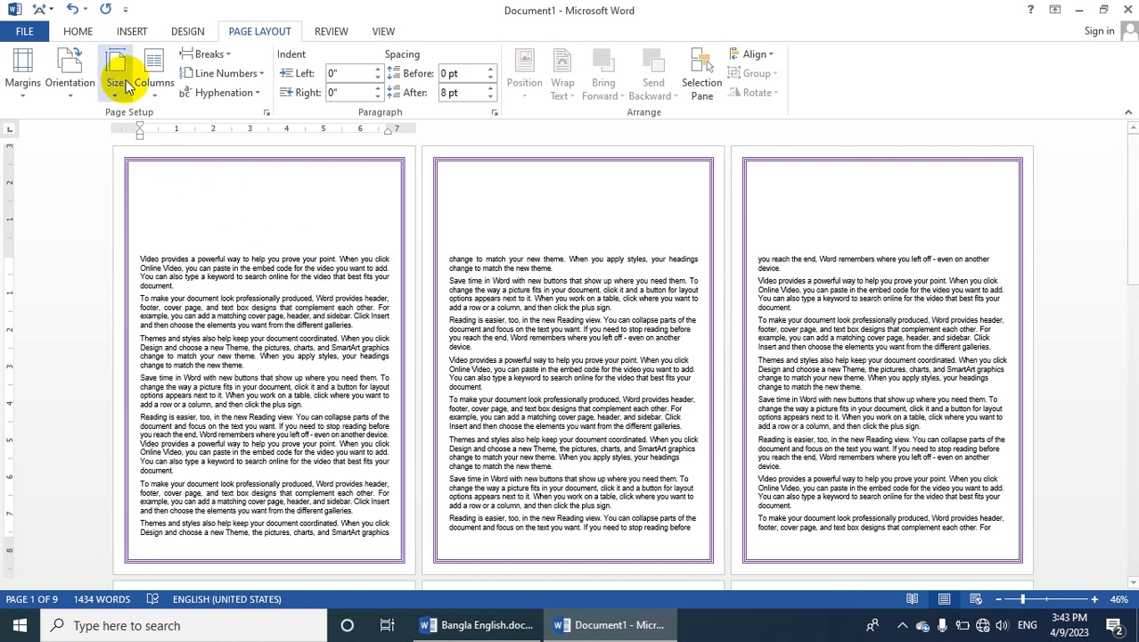
Set the document's margins to the Normal preset with 1 inch on every side
left_click(73, 93)
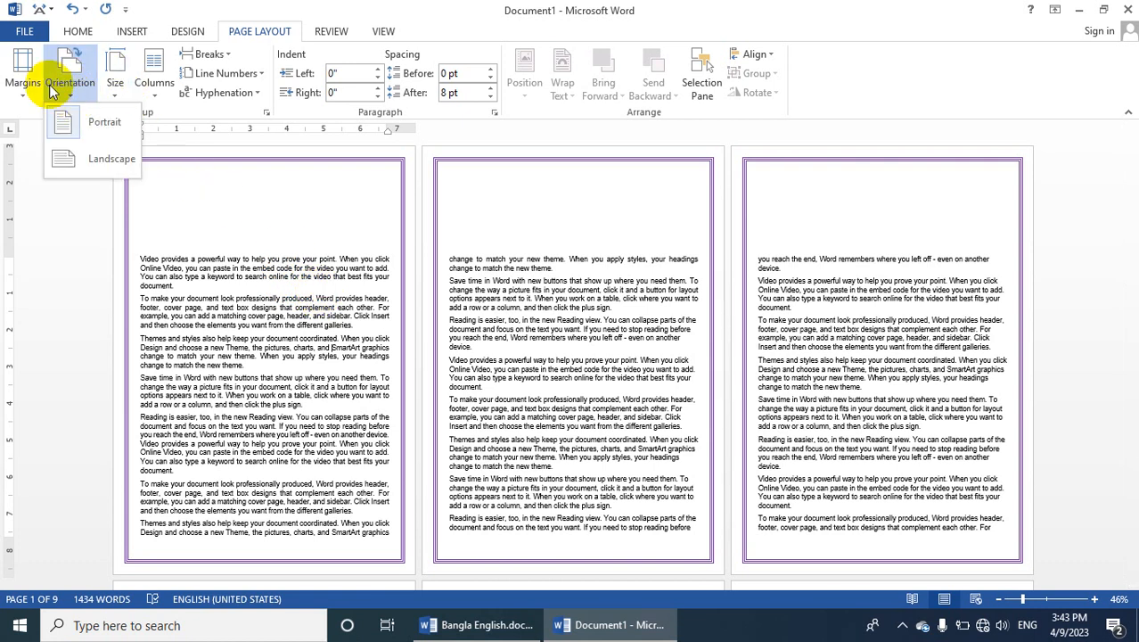
left_click(24, 78)
left_click(40, 189)
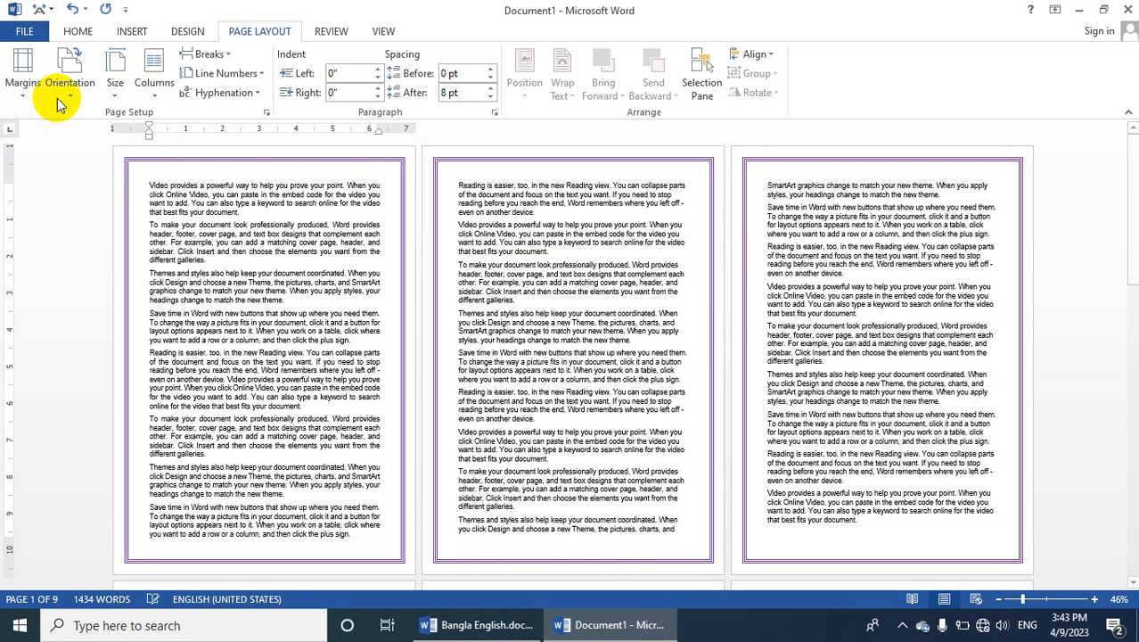
Change the page orientation to Landscape and return it to Portrait
left_click(70, 88)
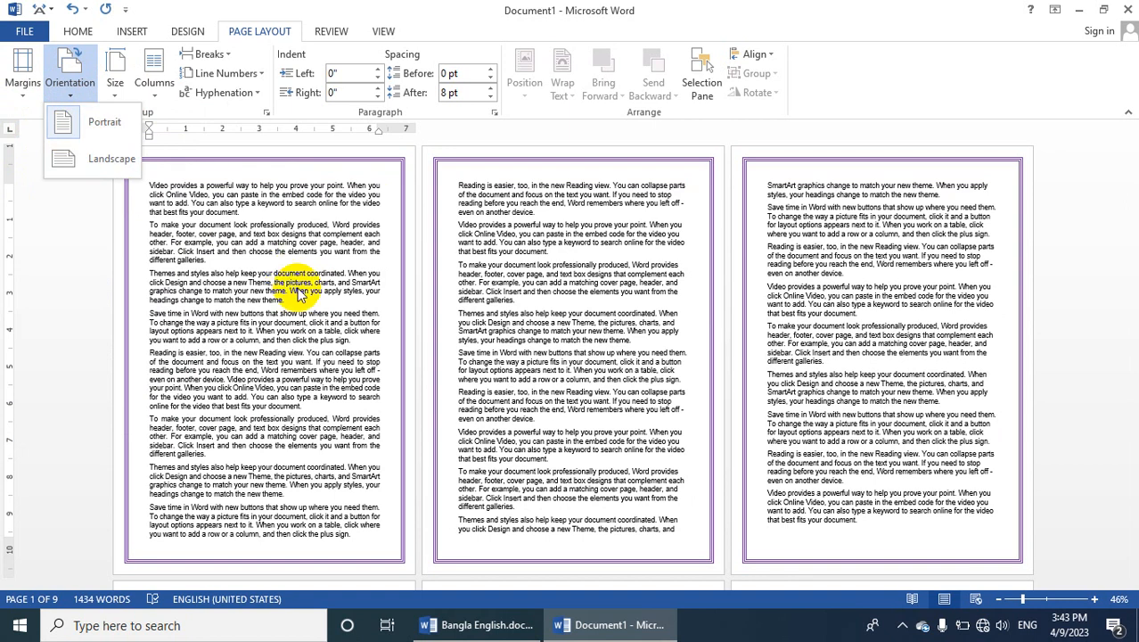
left_click(86, 166)
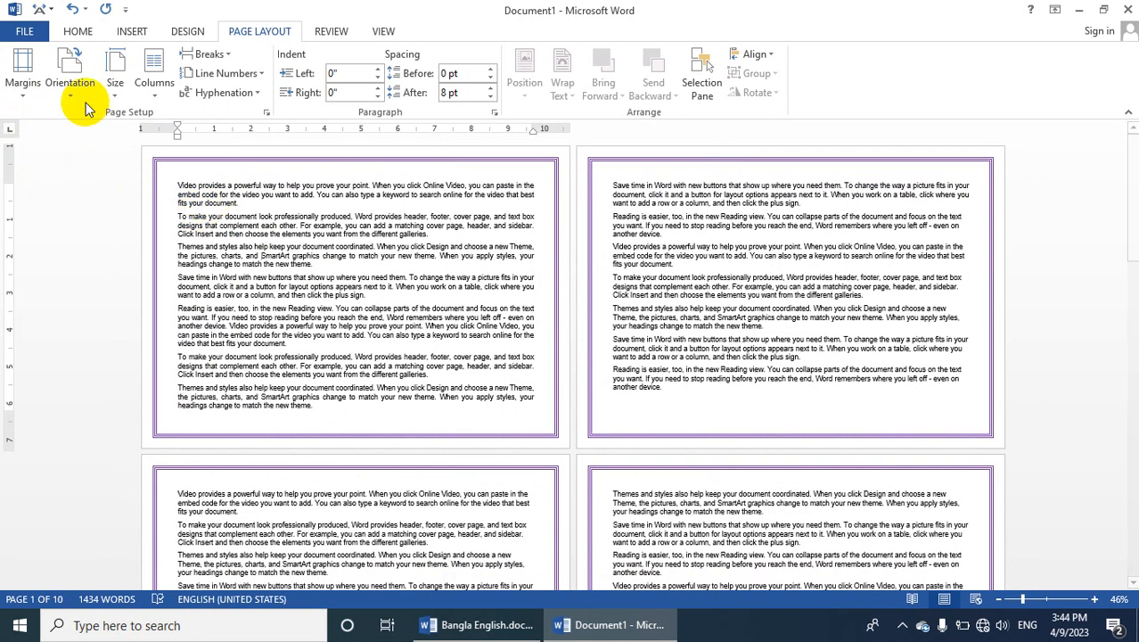
left_click(70, 76)
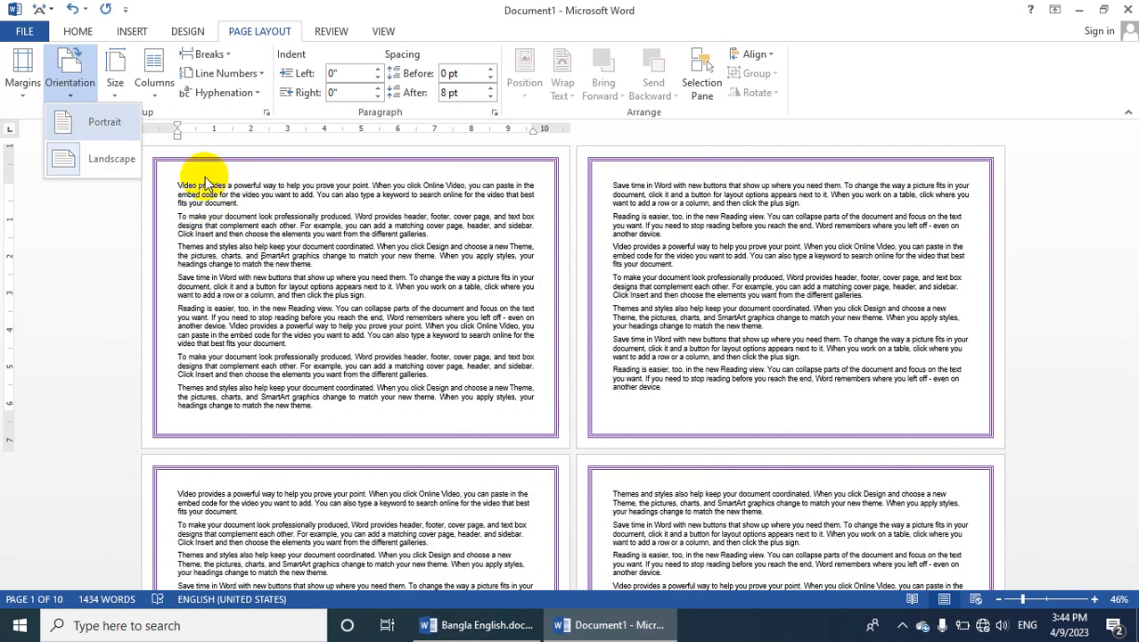
left_click(89, 132)
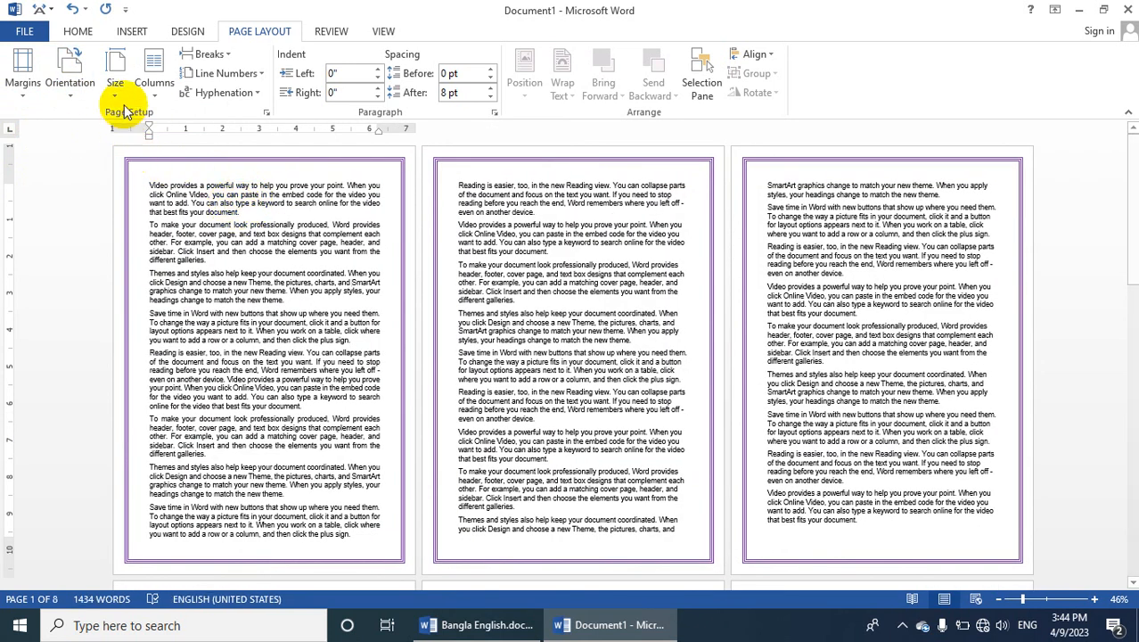
left_click(73, 76)
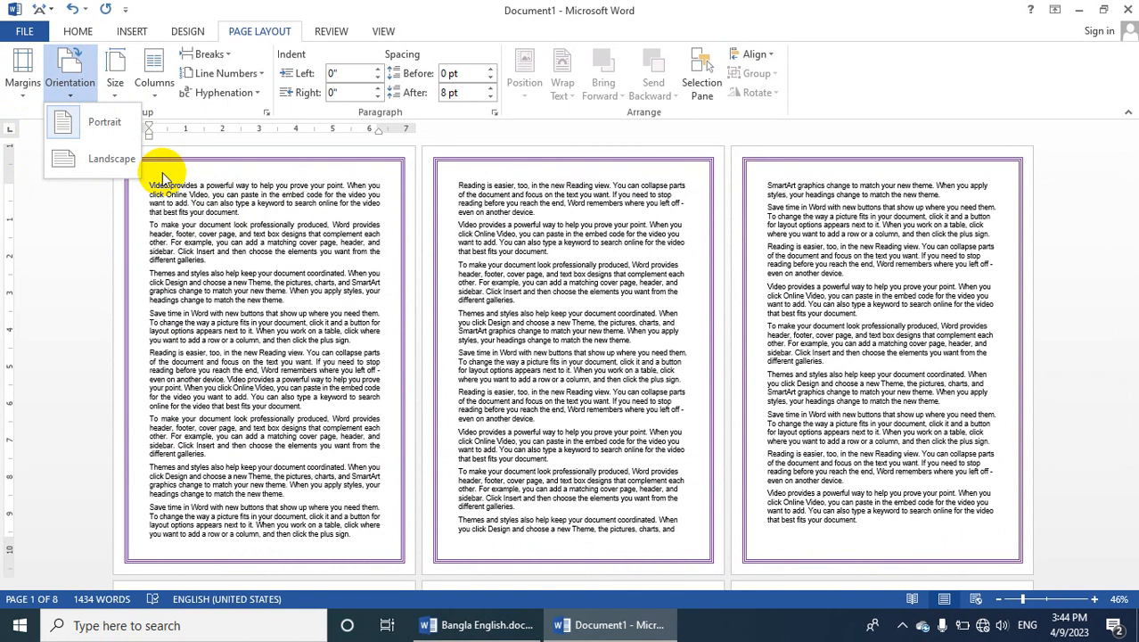
left_click(114, 73)
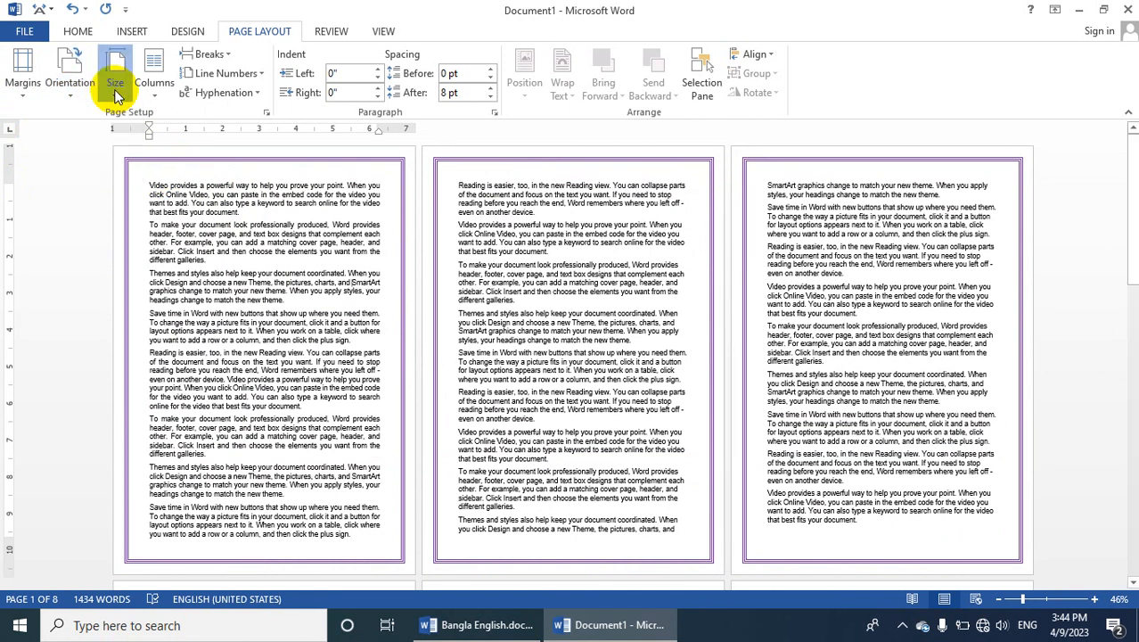
left_click(406, 263)
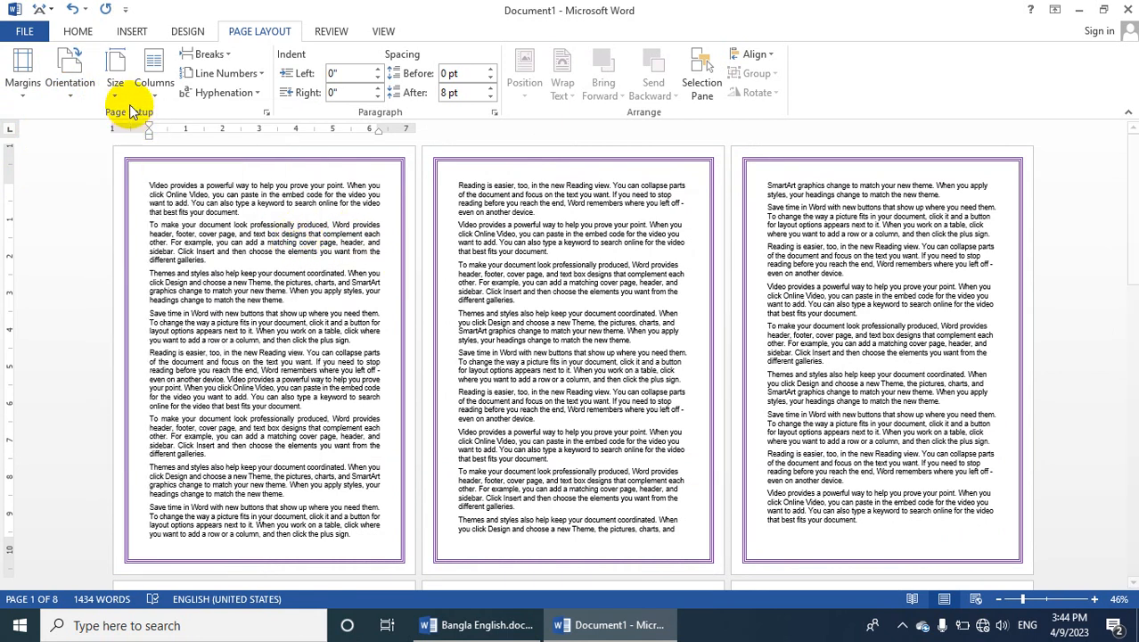
left_click(115, 82)
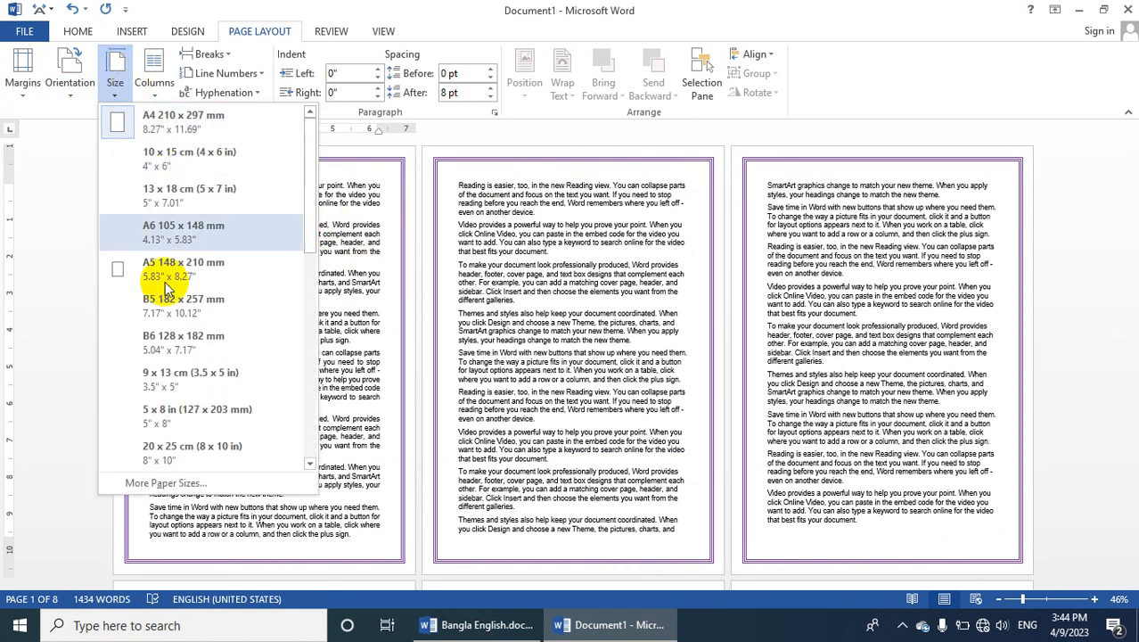
left_click(363, 339)
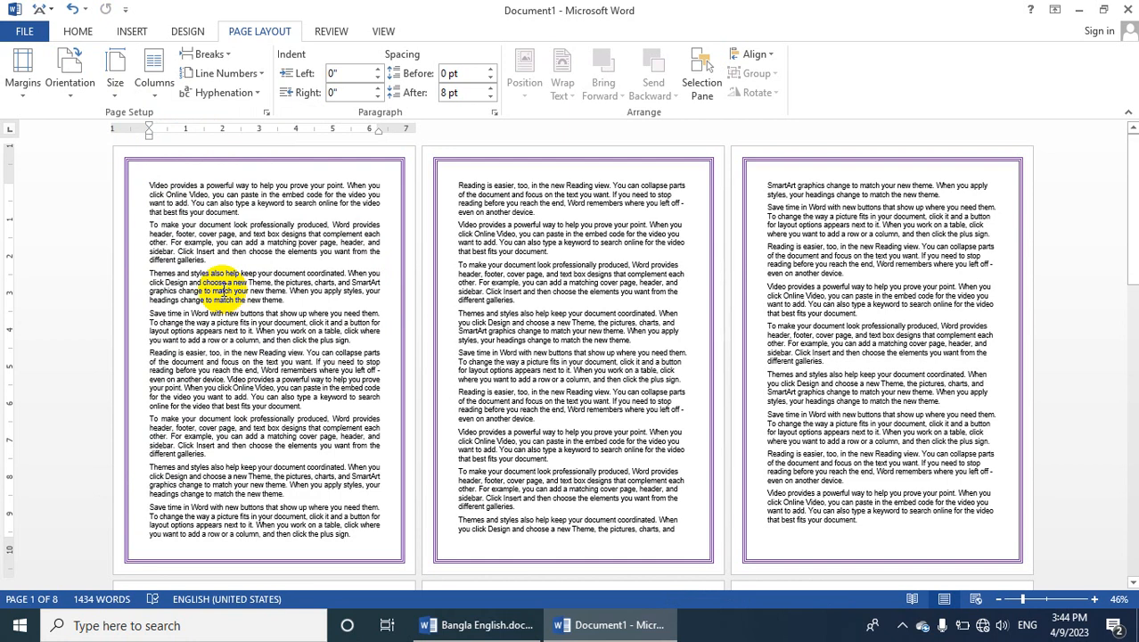
Set the document's paper size to Legal 8.5 x 14 in (216 x 356 mm)
left_click(119, 88)
scroll(183, 357, "down", 3)
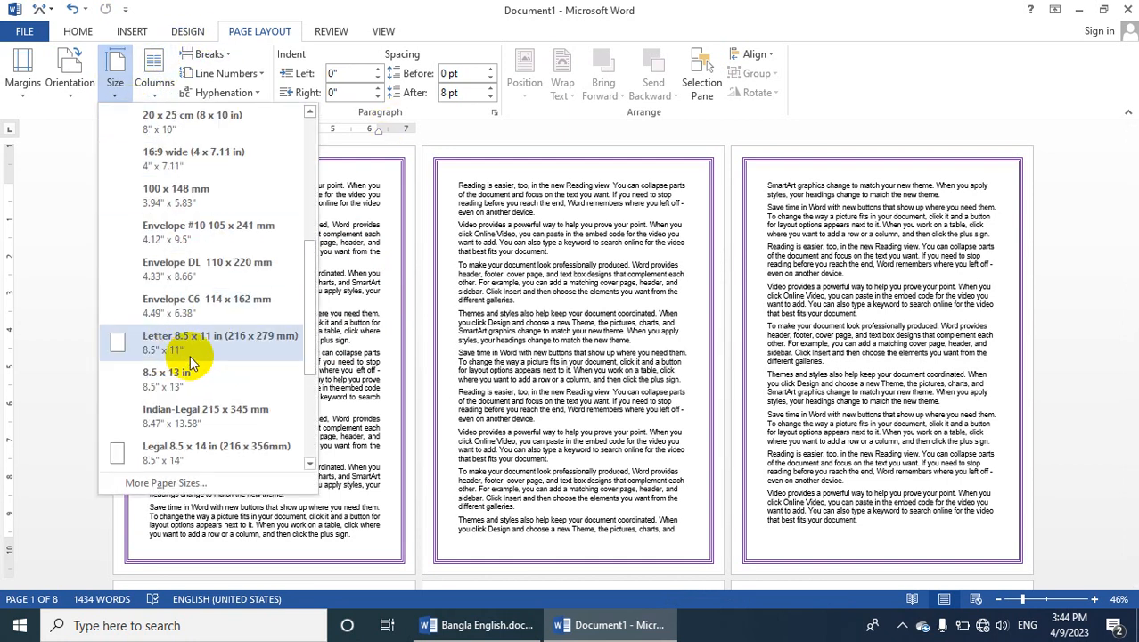
scroll(192, 399, "down", 1)
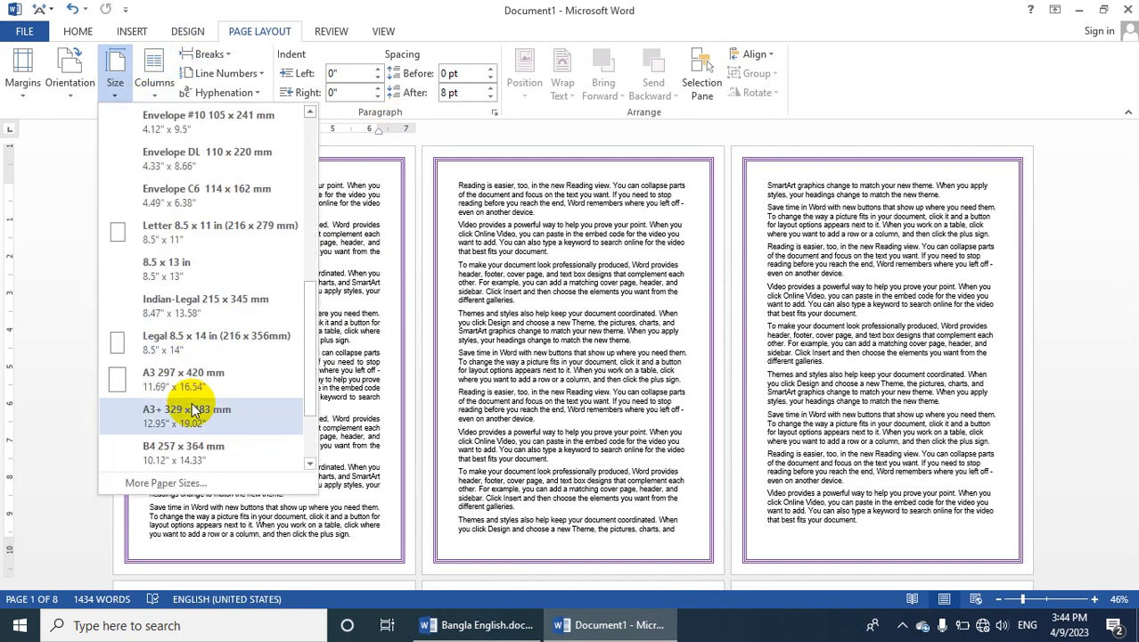
left_click(195, 348)
scroll(265, 382, "down", 1)
scroll(264, 381, "down", 1)
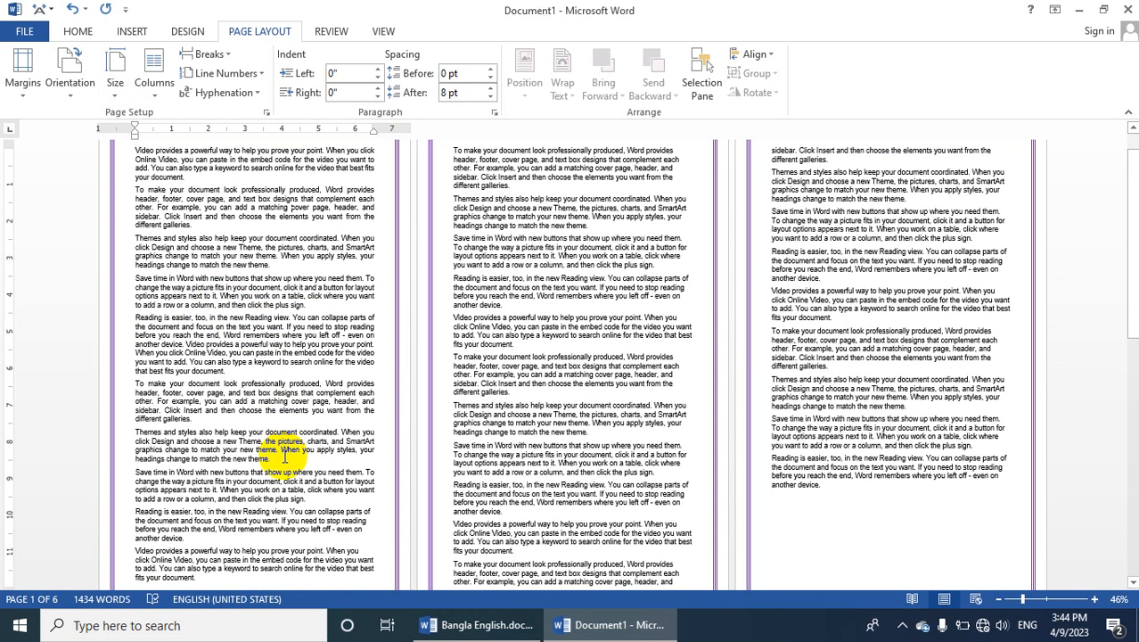
Set the document's paper size to A4 210 x 297 mm
left_click(114, 78)
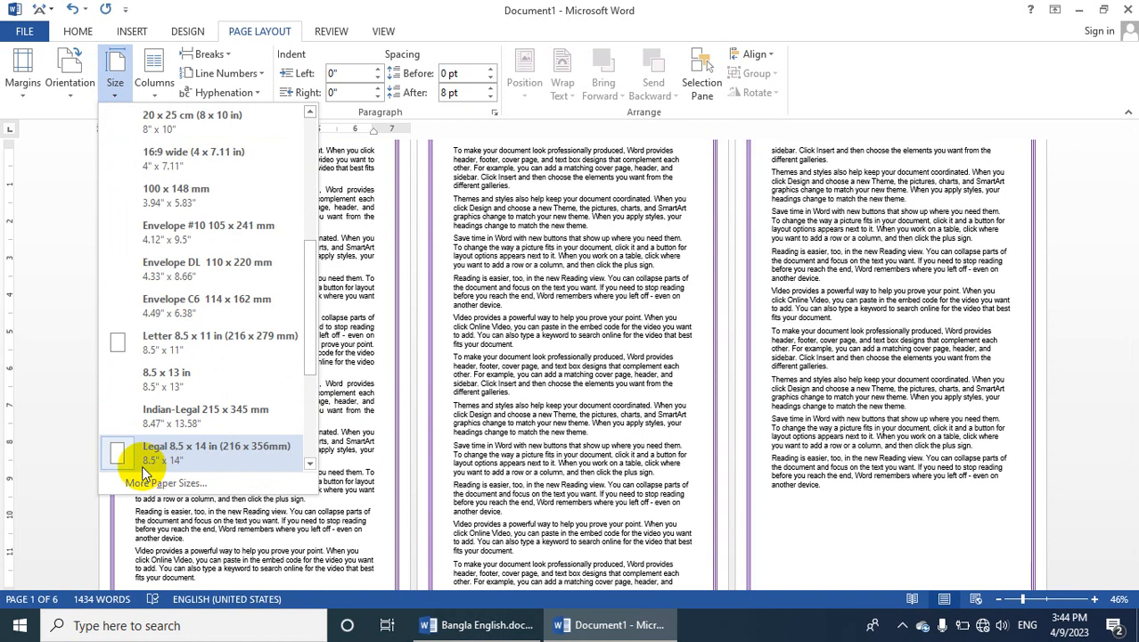
scroll(147, 295, "up", 3)
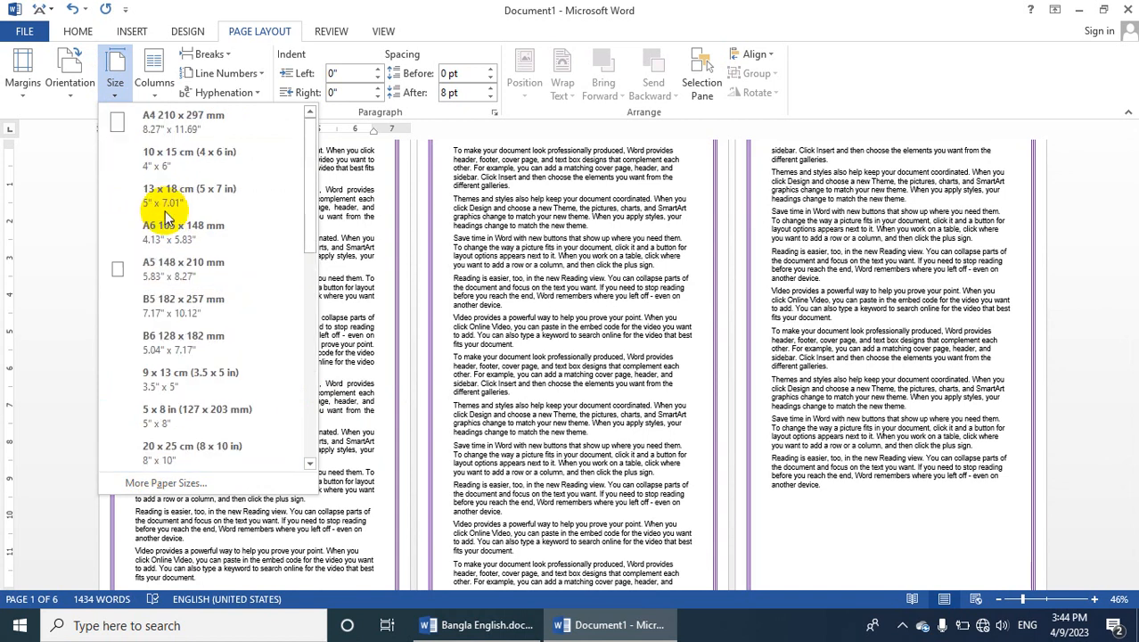
left_click(163, 133)
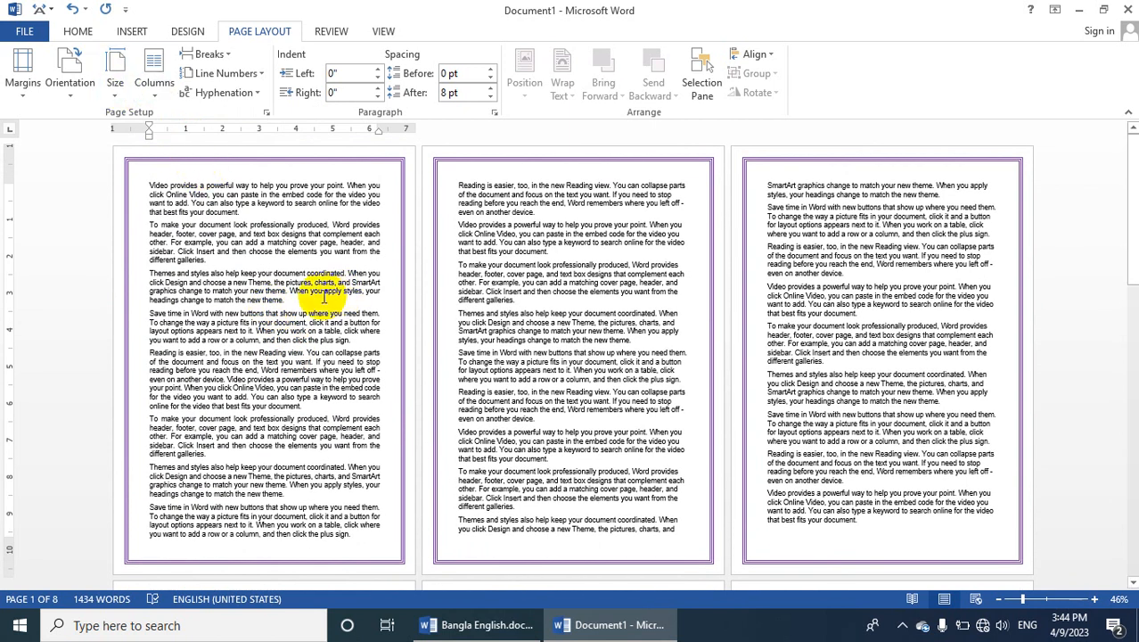
left_click_drag(208, 259, 148, 183)
left_click(227, 312)
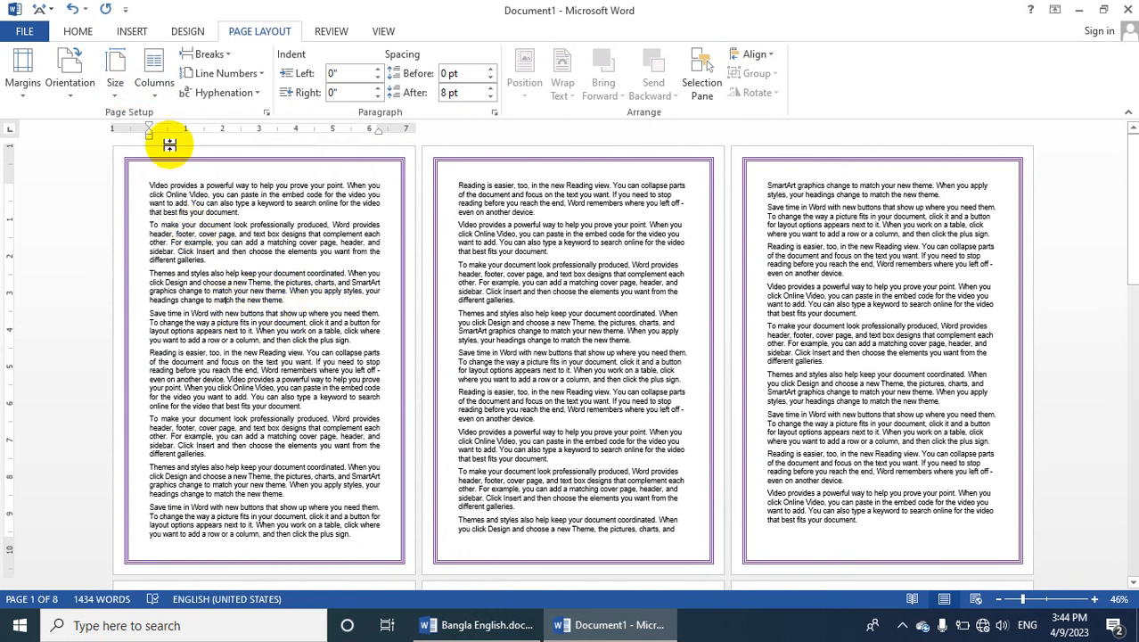
left_click(115, 71)
left_click(338, 223)
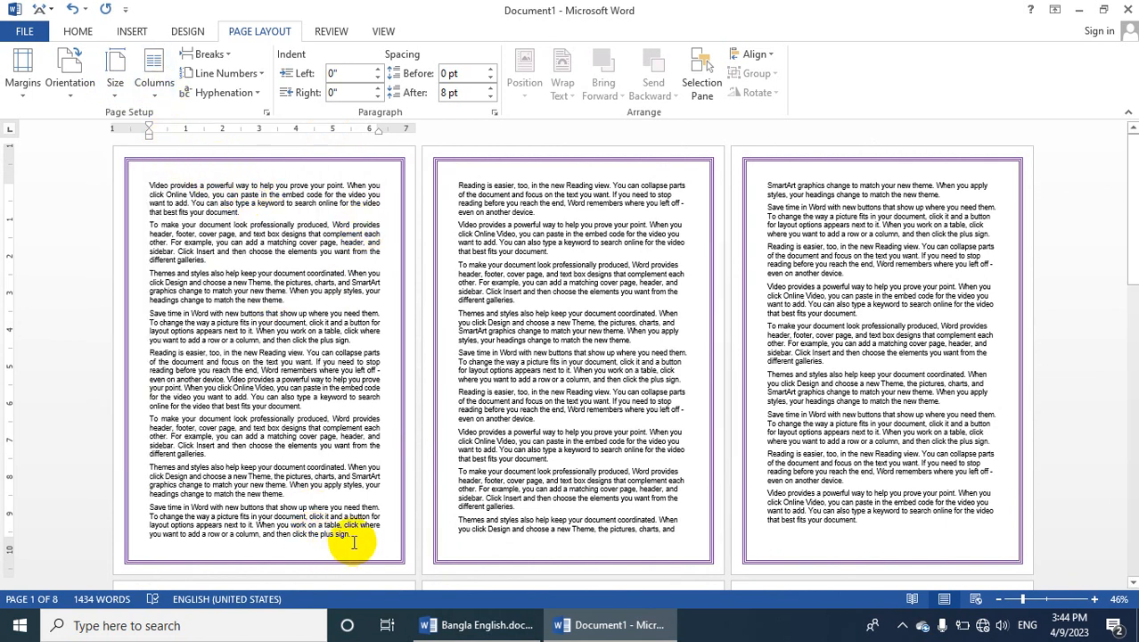
Split all the text on the first page into two columns, and switch it to three columns
left_click_drag(353, 535, 135, 173)
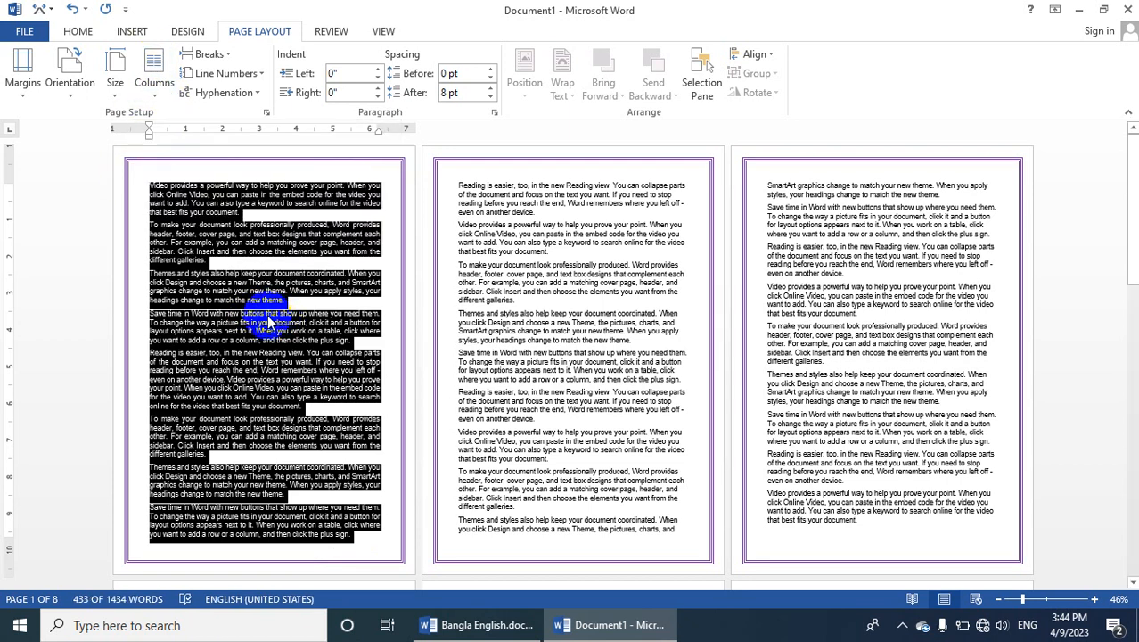
left_click(155, 82)
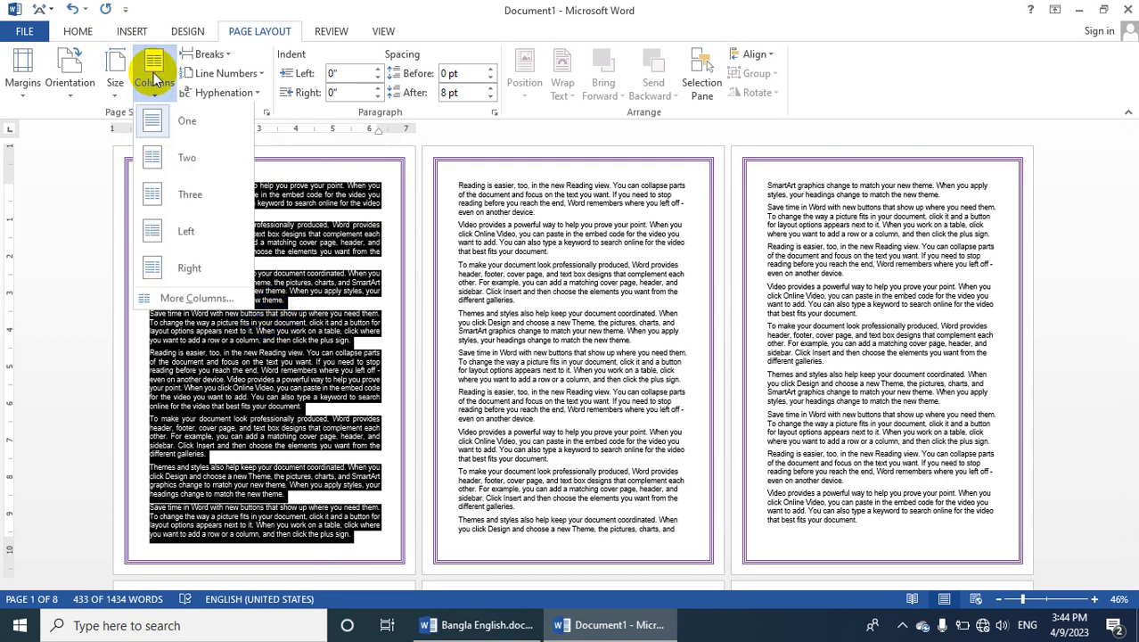
left_click(166, 166)
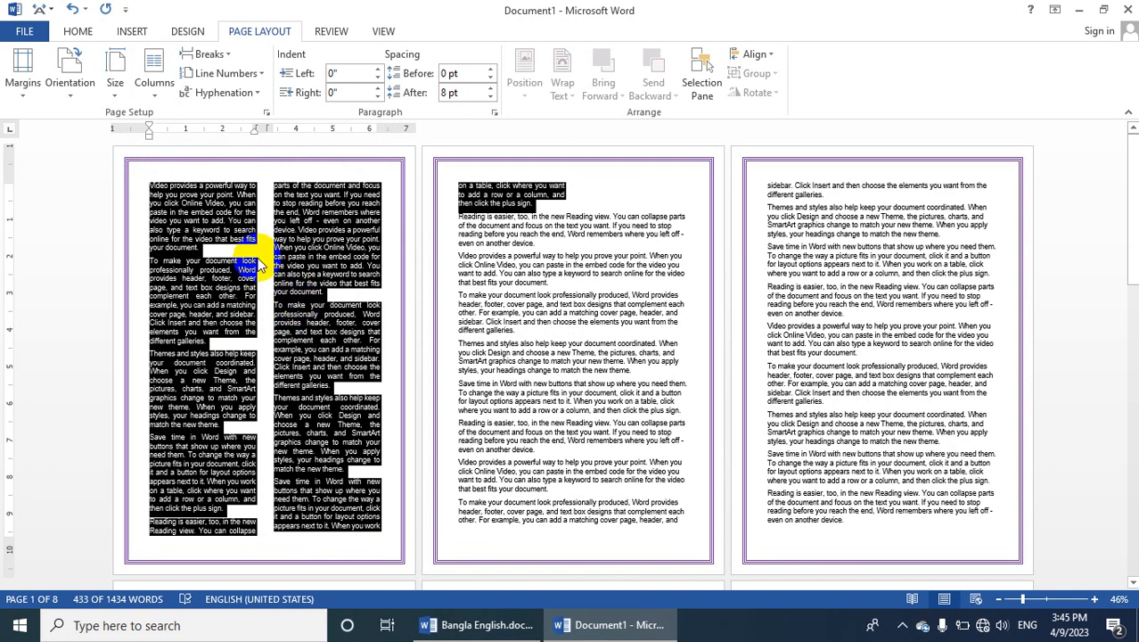
left_click(156, 72)
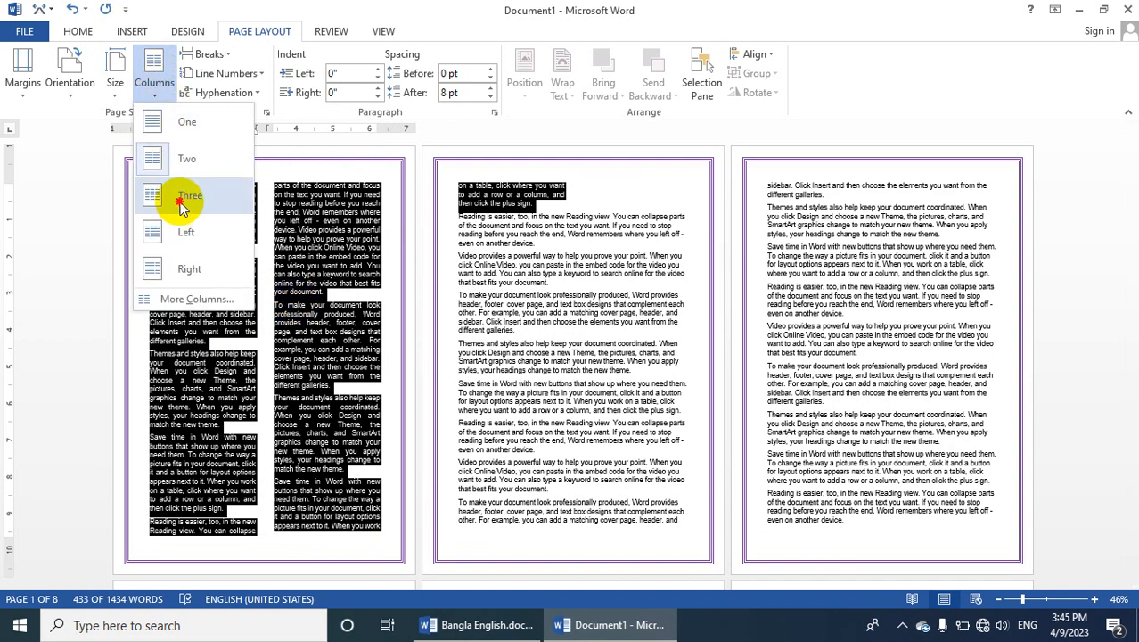
left_click(179, 201)
Return the selected first-page text to a single column using the custom column settings
left_click(150, 77)
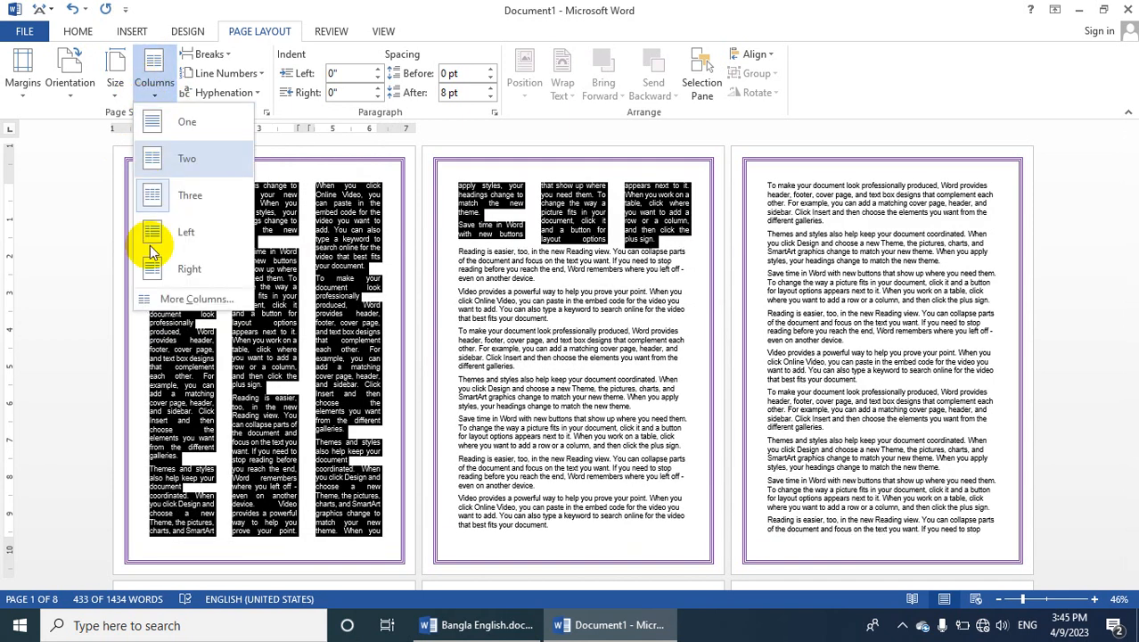
left_click(157, 304)
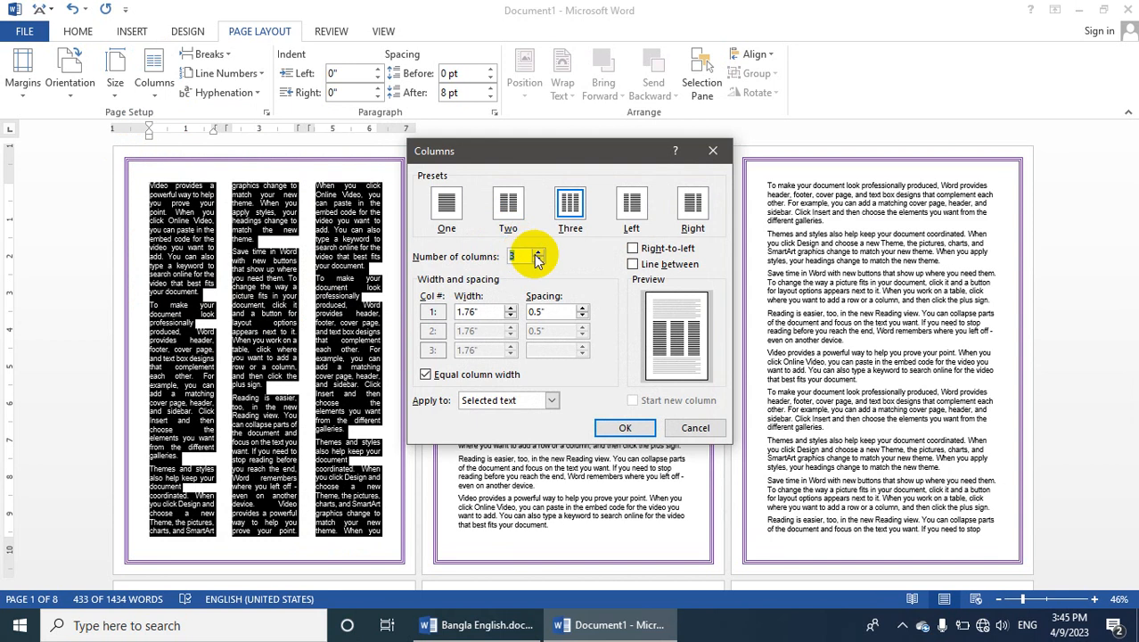
left_click(446, 204)
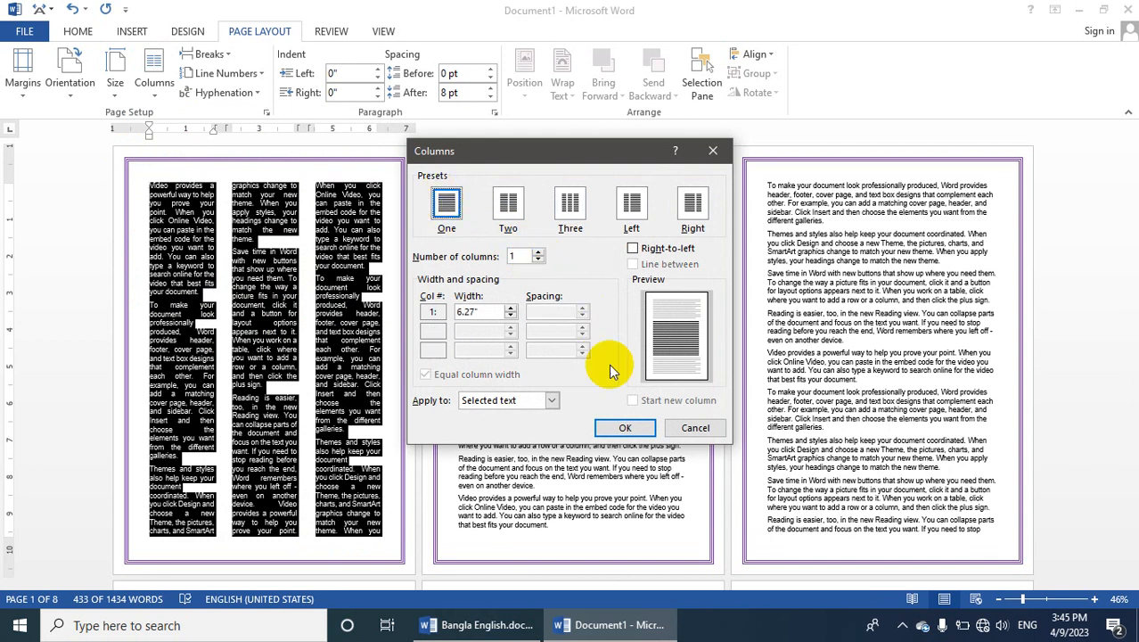
left_click(625, 428)
left_click(287, 401)
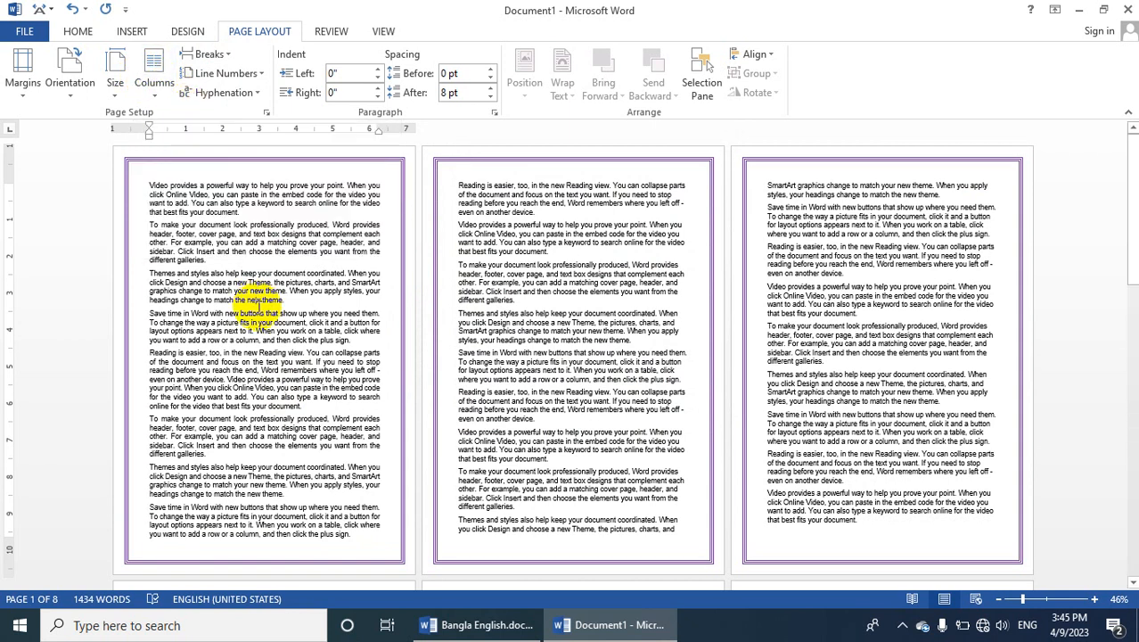
left_click(155, 82)
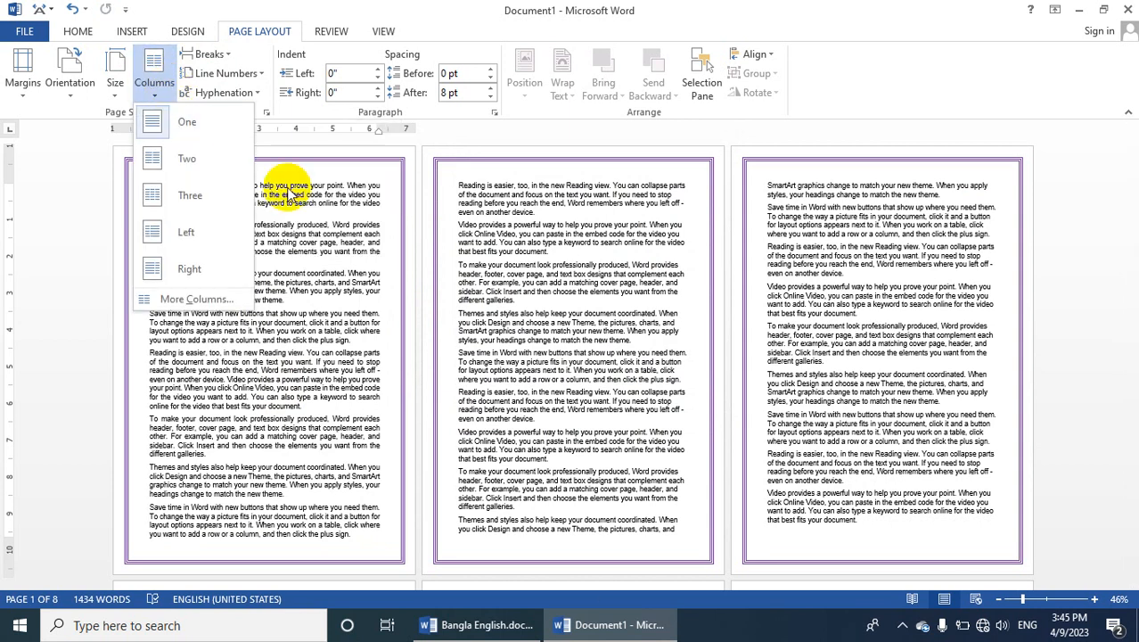
left_click(294, 207)
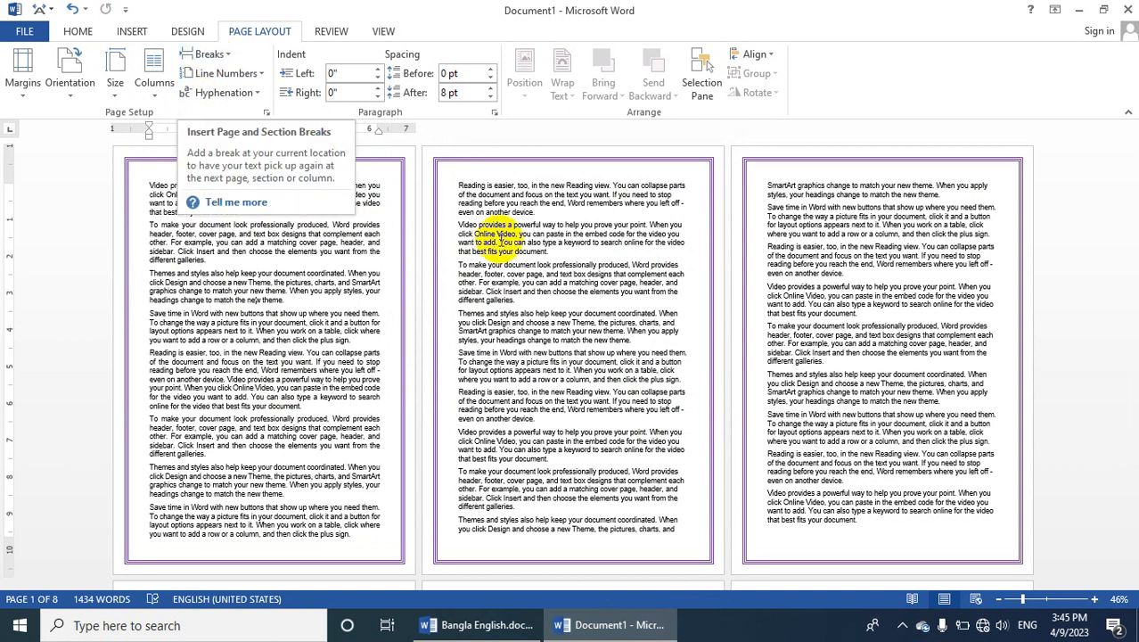
Insert a page break before the last paragraph on page 2, which begins with "Themes and styles"
left_click_drag(764, 492, 862, 528)
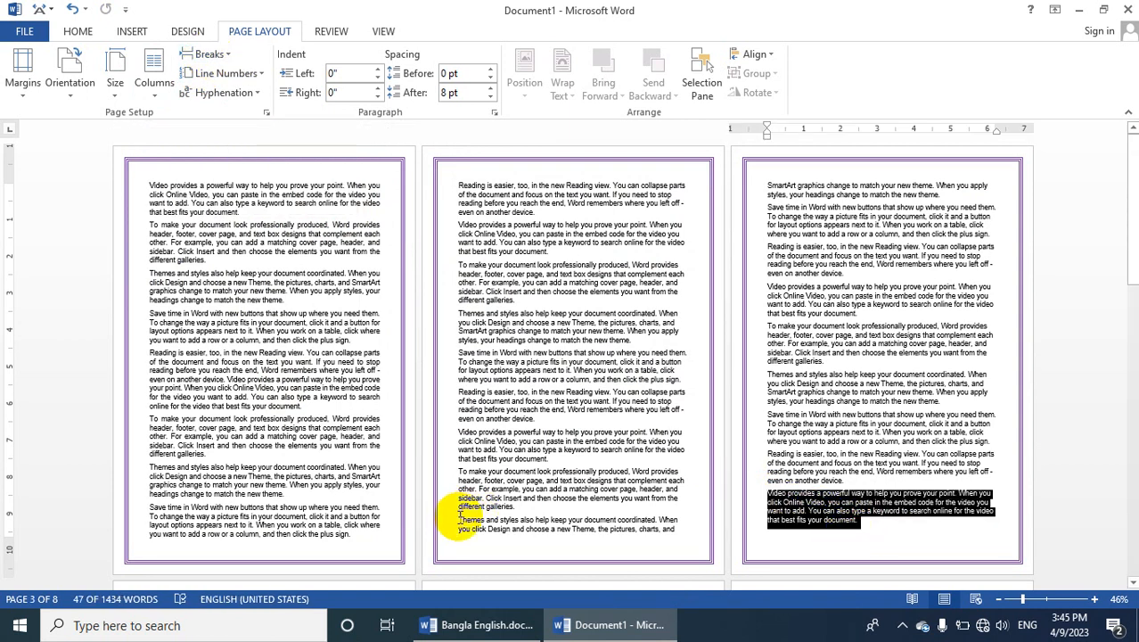
left_click_drag(454, 519, 673, 530)
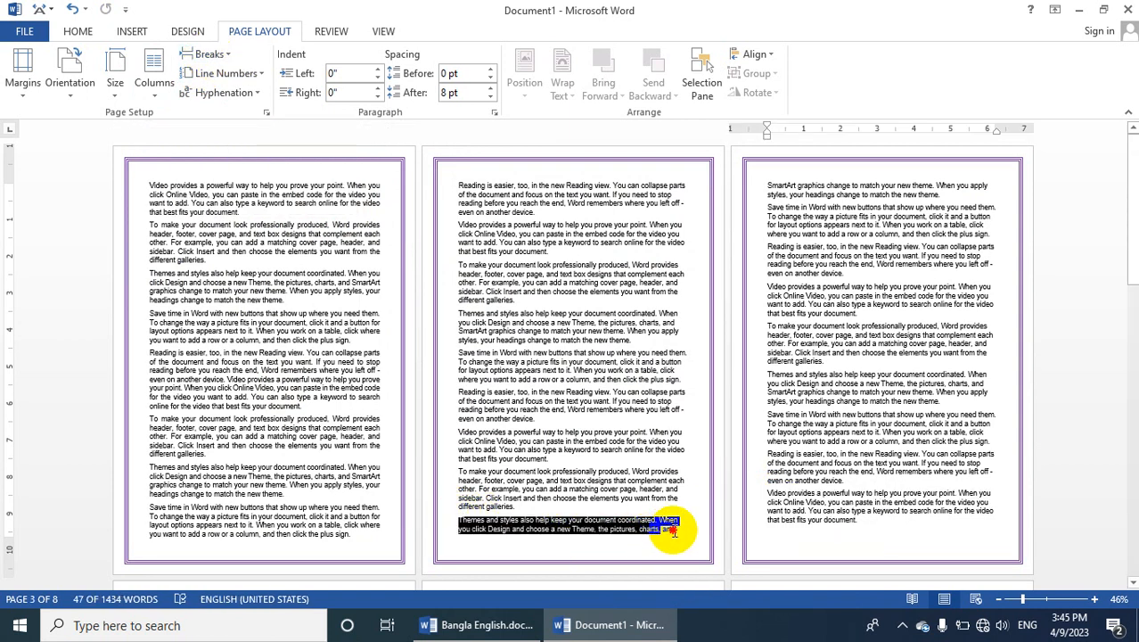
left_click(449, 526)
left_click(207, 54)
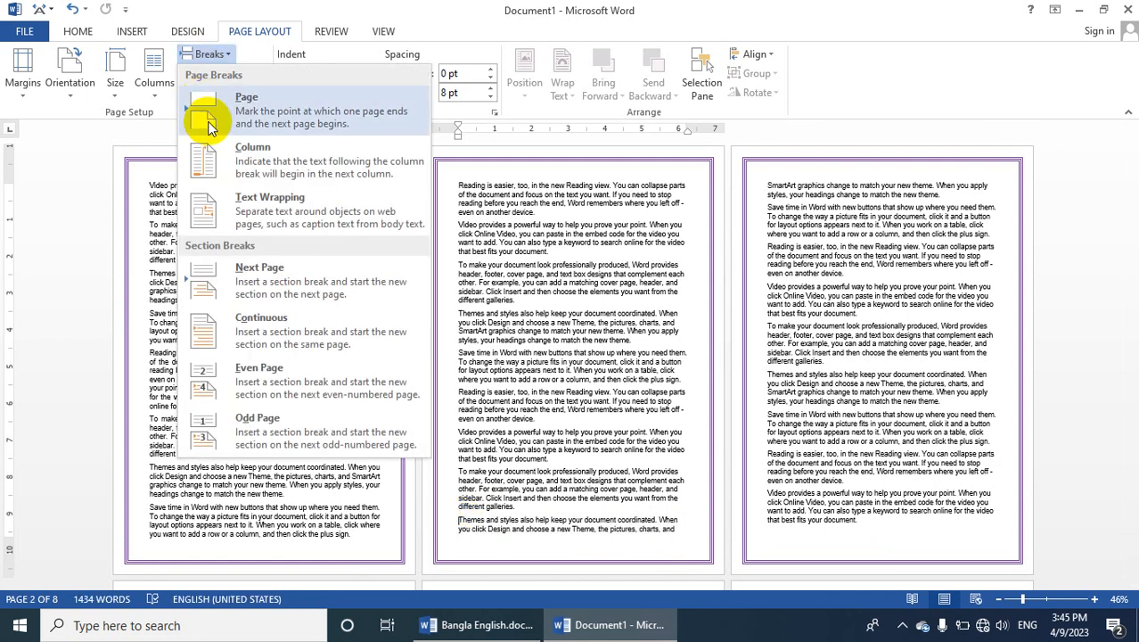
left_click(231, 118)
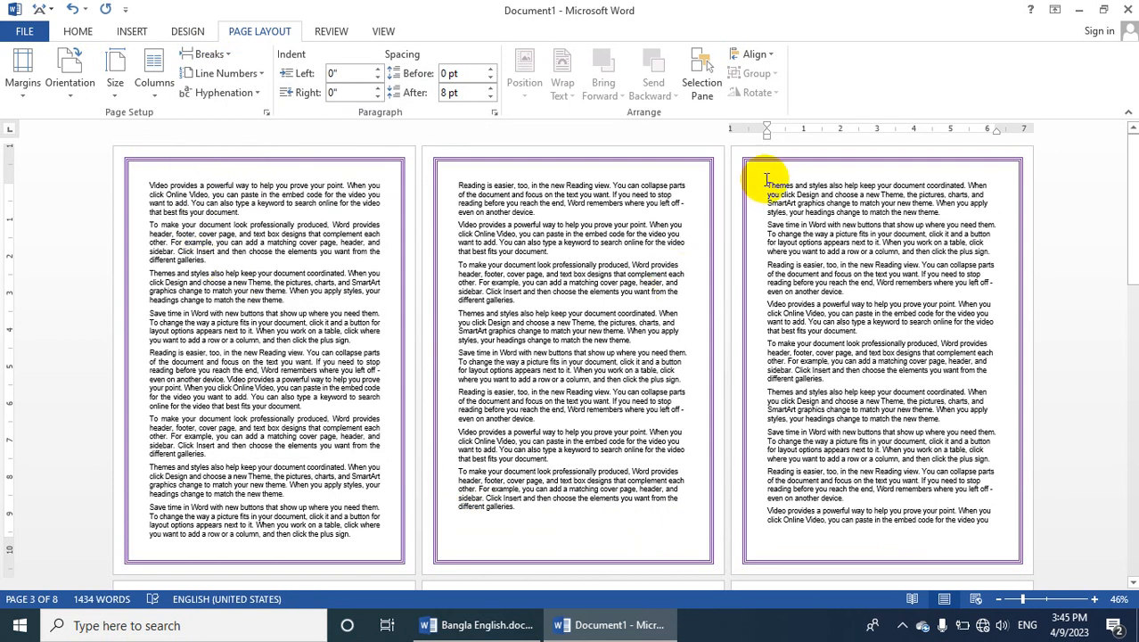
left_click_drag(803, 202, 876, 256)
left_click(845, 340)
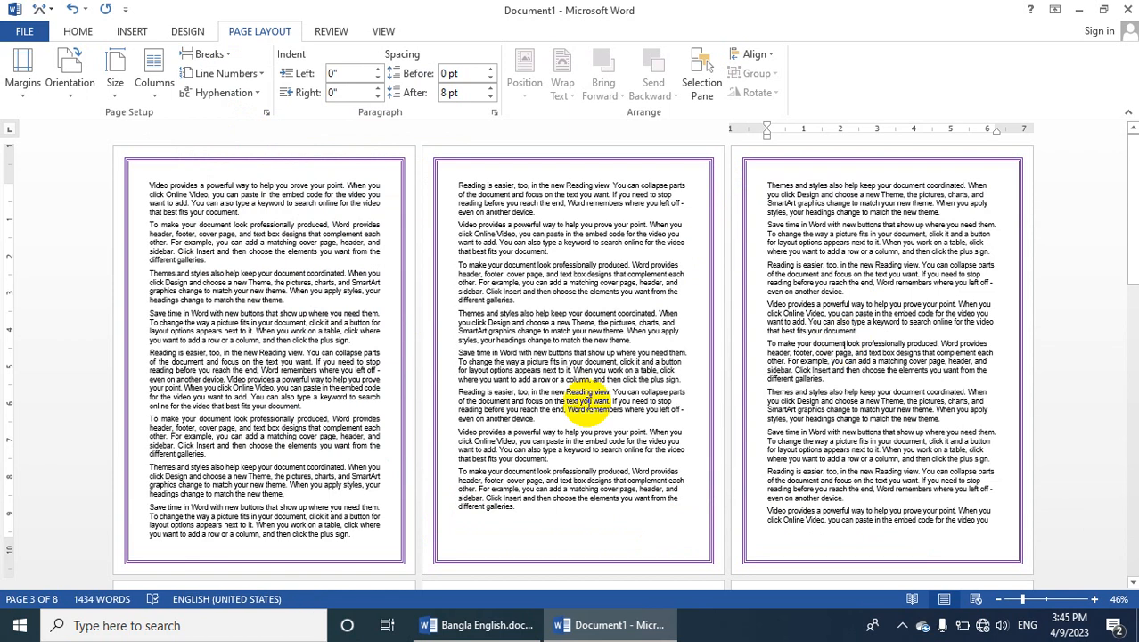
Apply continuous line numbering to the section starting on page 2, and to the first page's section
left_click(498, 515)
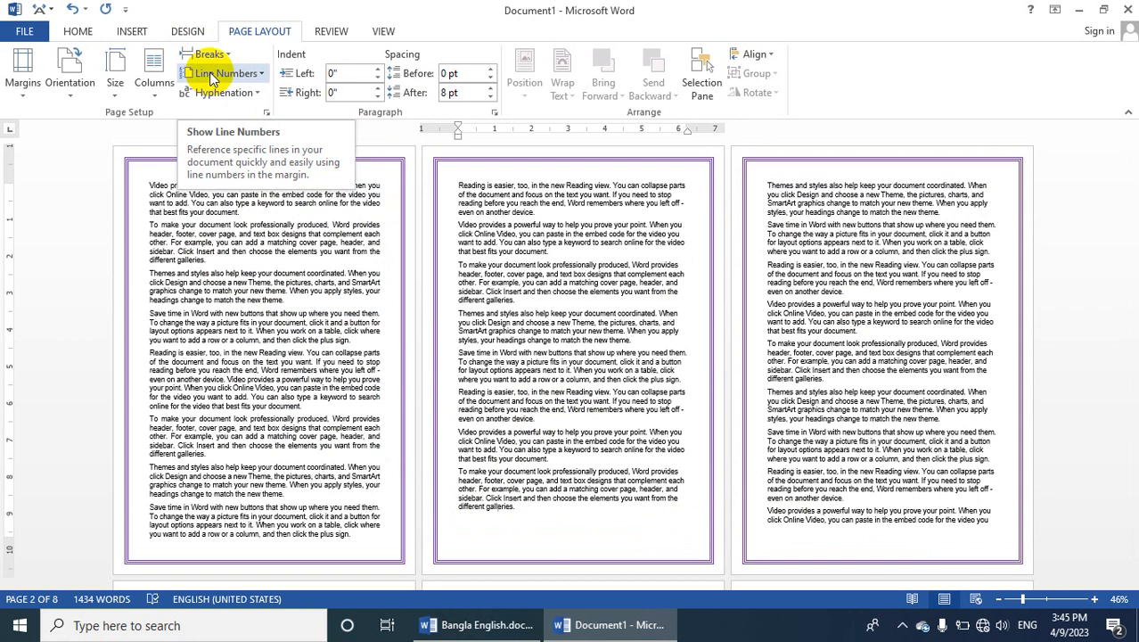
left_click(212, 79)
left_click(218, 118)
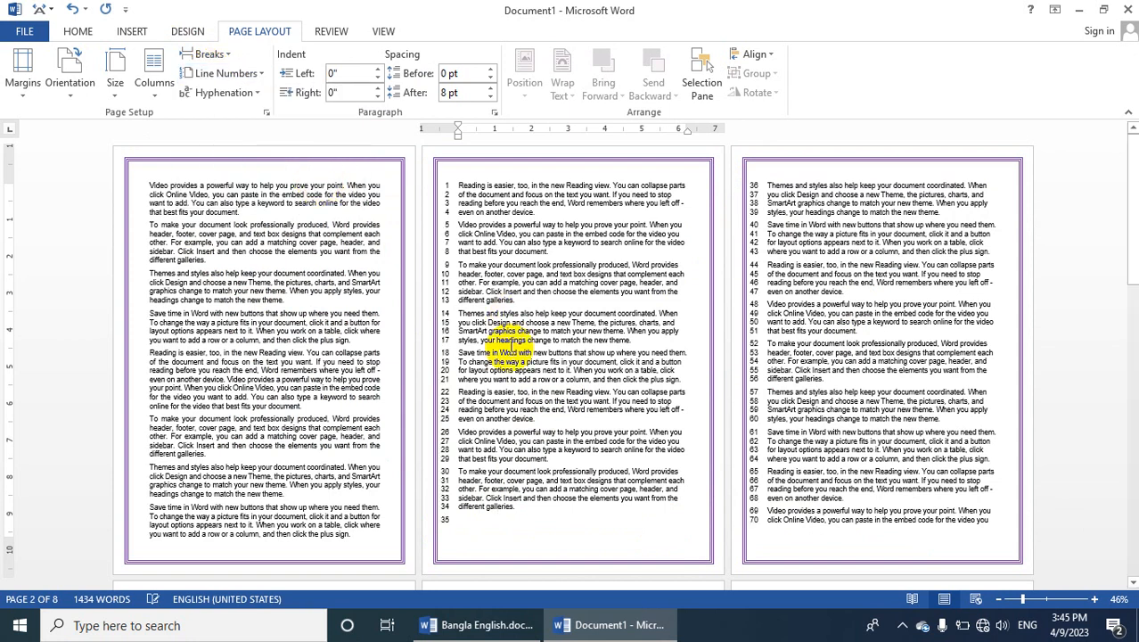
left_click(152, 185)
left_click(219, 73)
left_click(221, 114)
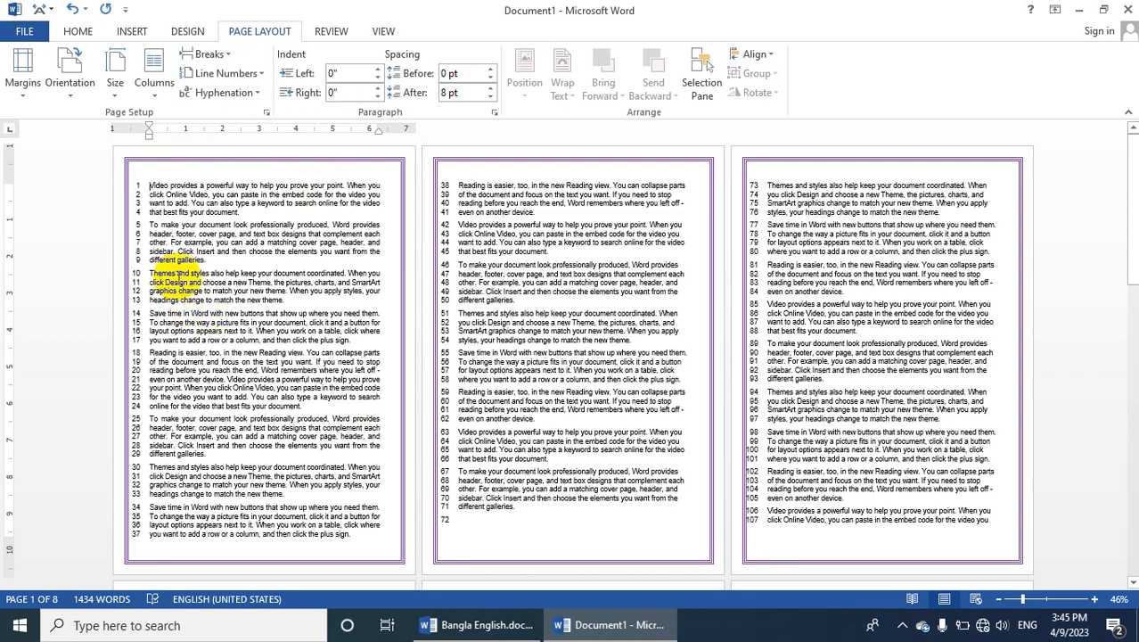
Remove the line numbering from the first page's section and from the section starting on page 2
left_click(218, 73)
left_click(221, 95)
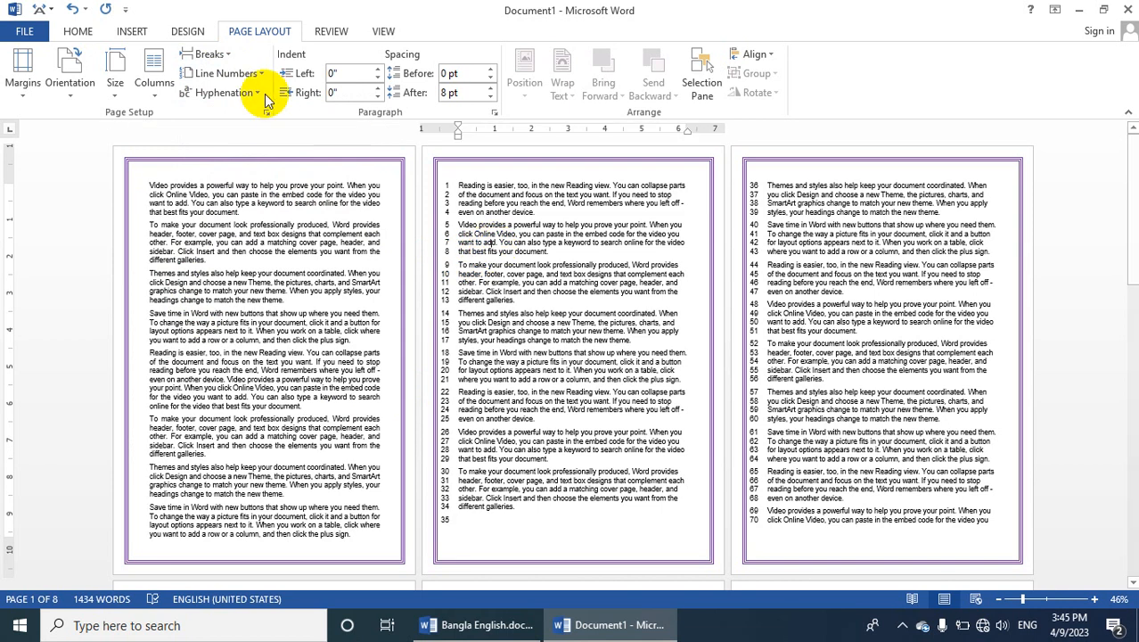
left_click(223, 73)
left_click(218, 89)
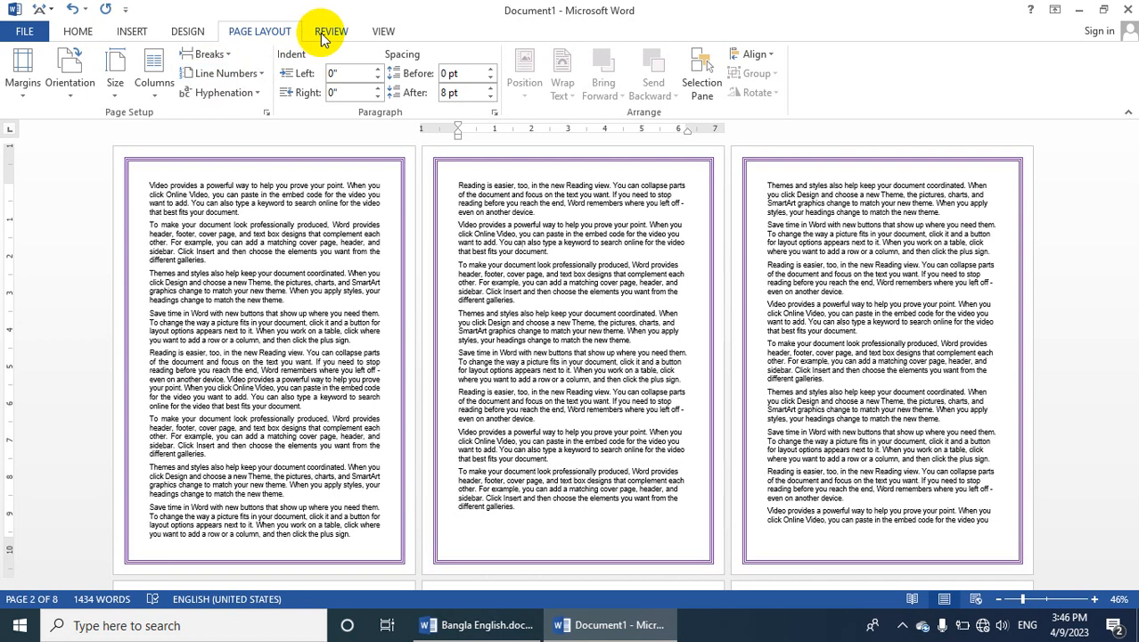
View the document in Read Mode, go forward one screen and back, and return to Print Layout
left_click(379, 33)
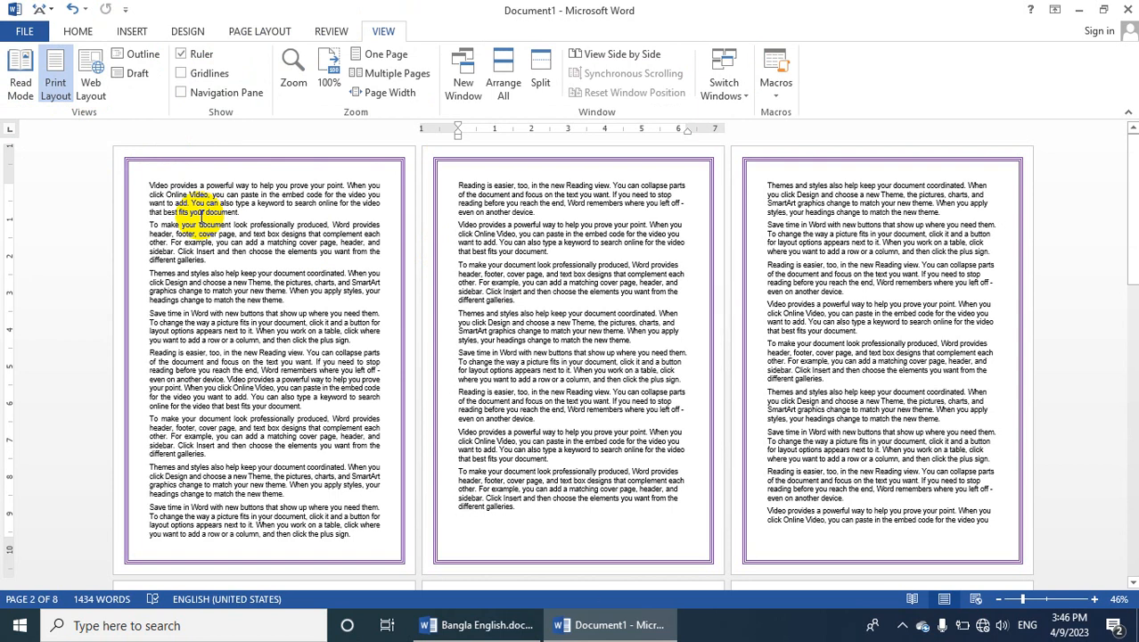
left_click(21, 77)
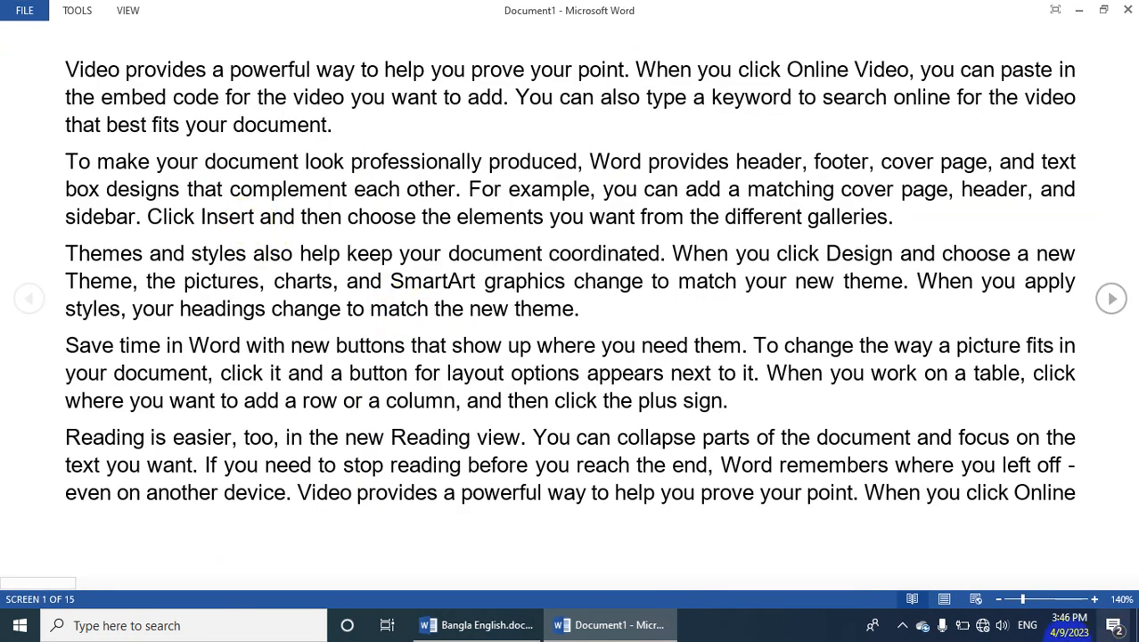
left_click(1112, 298)
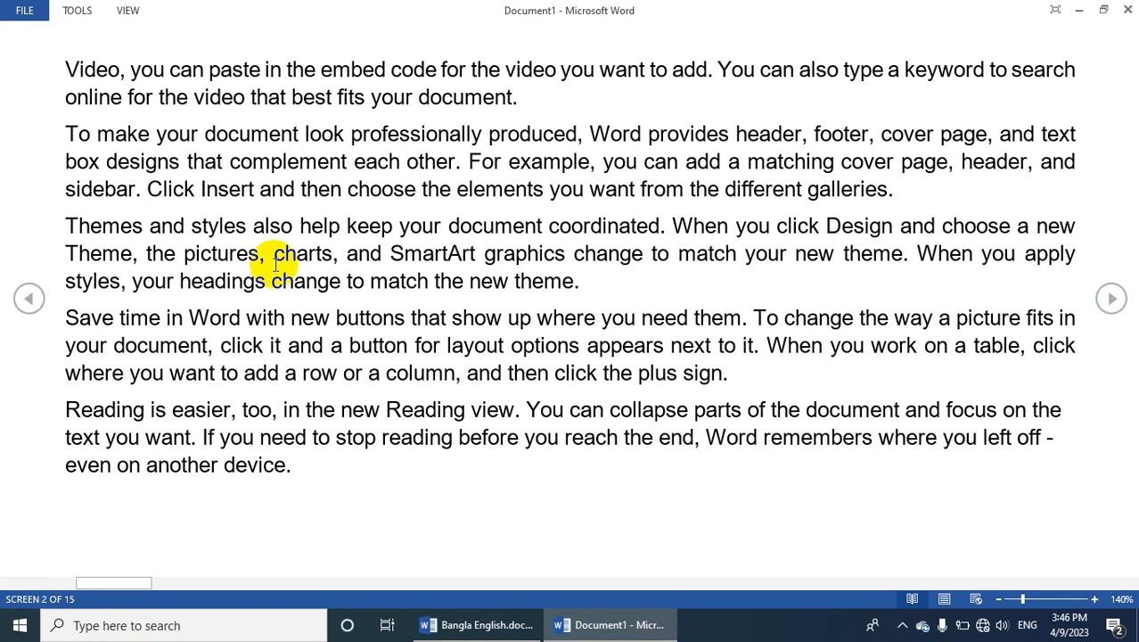
left_click(29, 299)
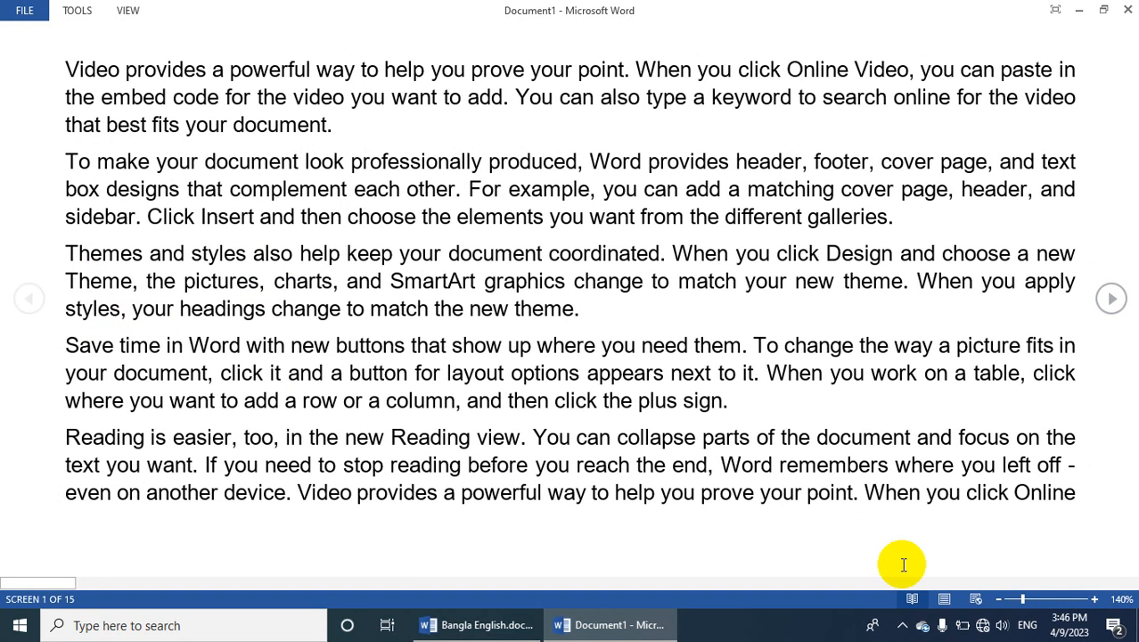
left_click(944, 599)
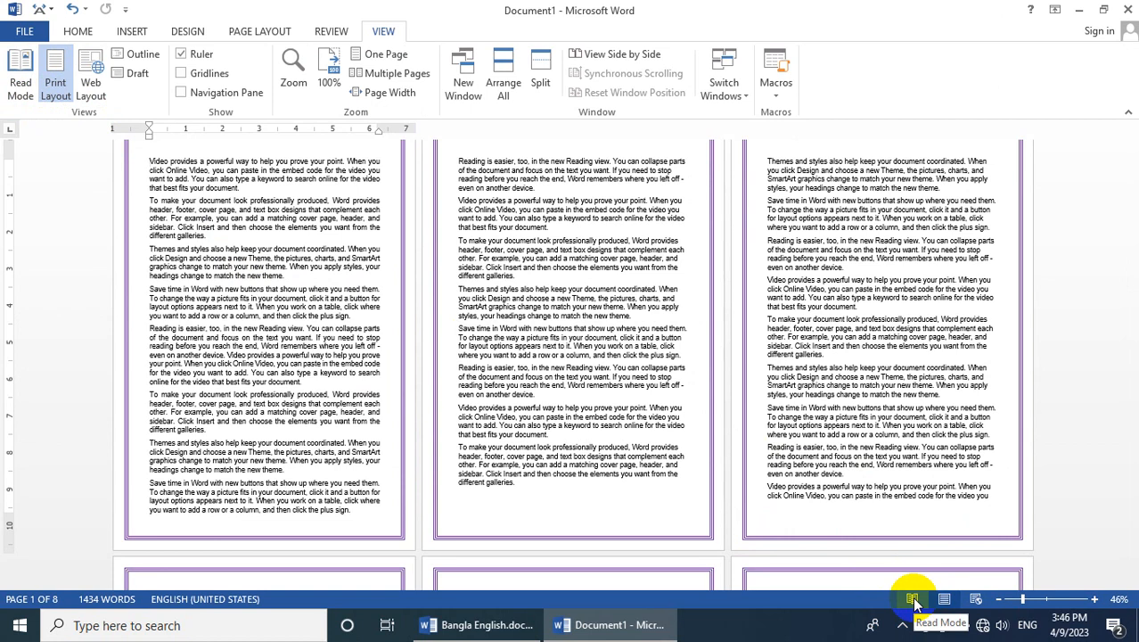
View the document in Web Layout, reduce its text zoom to 108%, and return to Print Layout
left_click(976, 599)
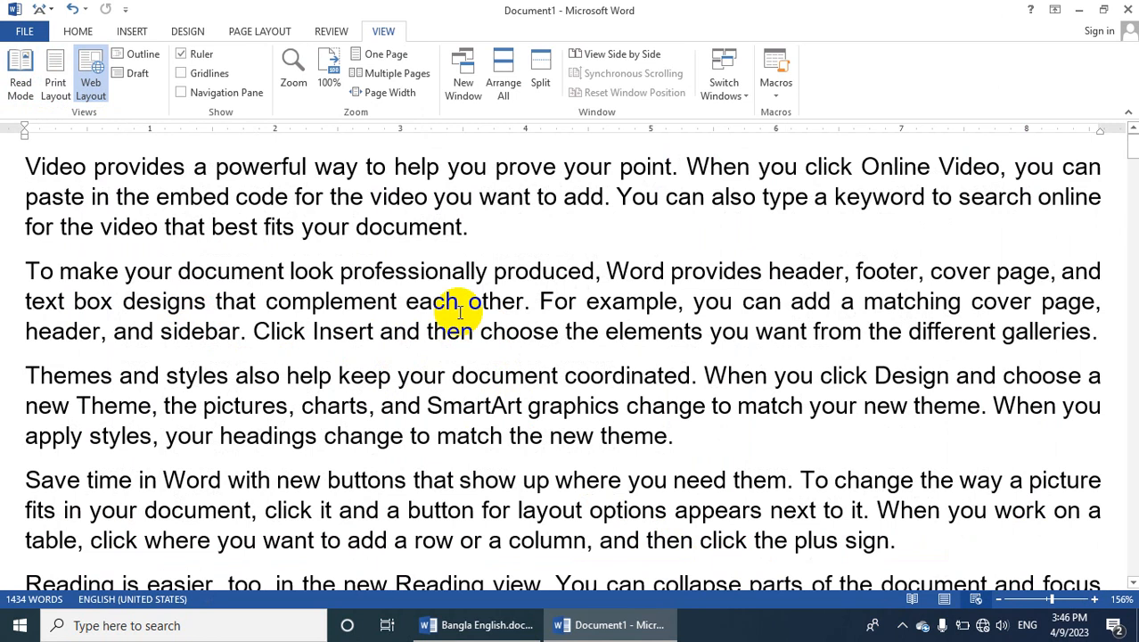
left_click(1048, 601)
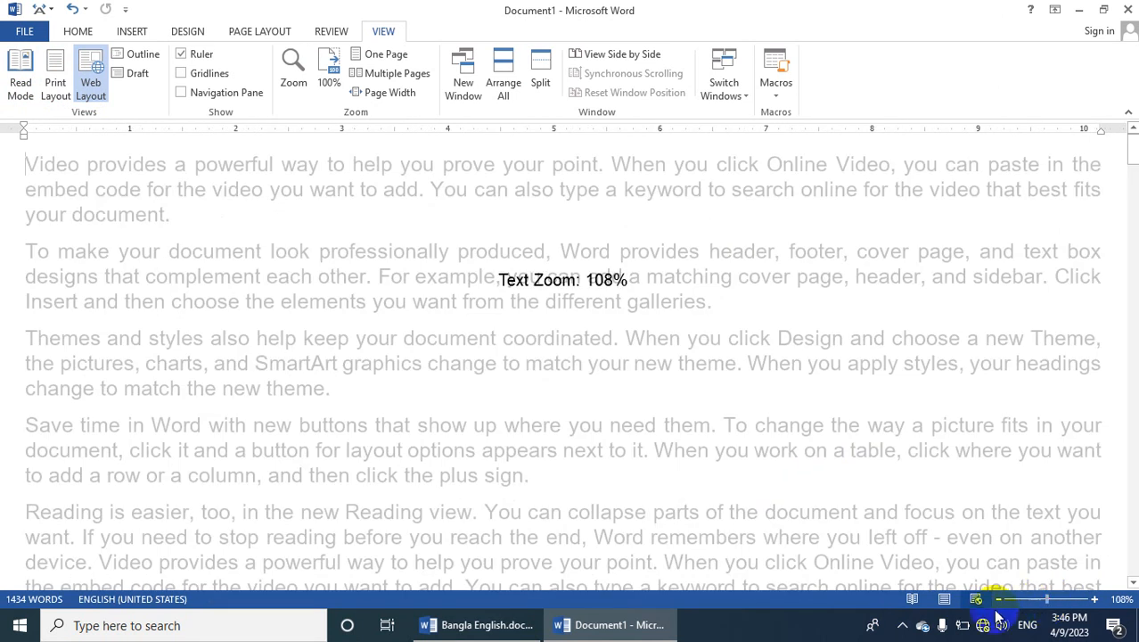
left_click(946, 600)
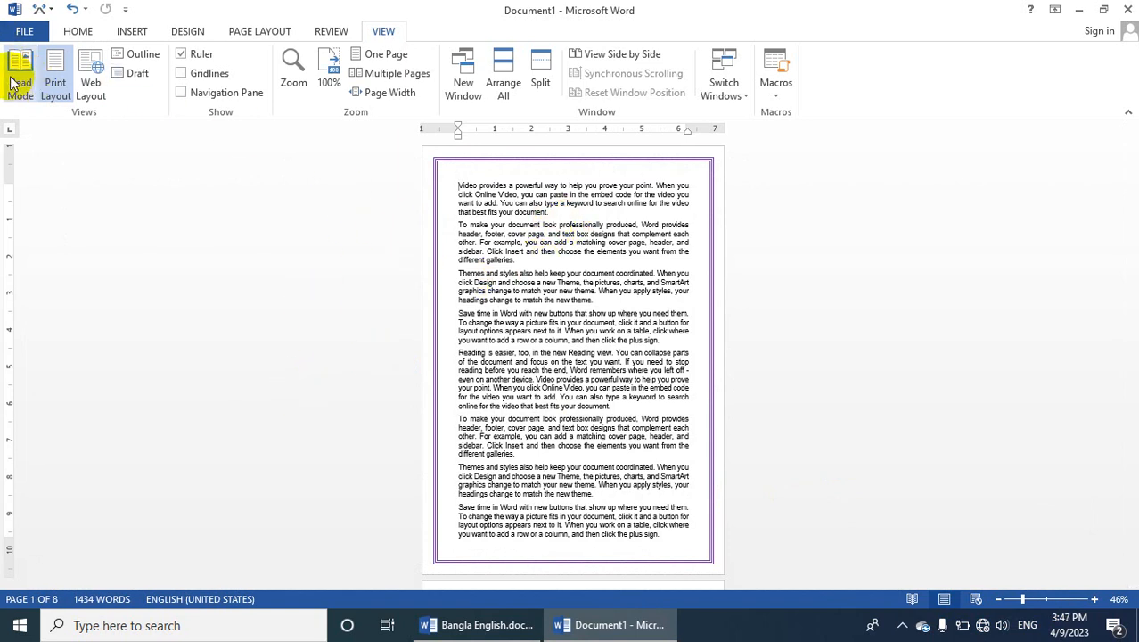
Hide the ruler and show it again, twice in a row
left_click(184, 55)
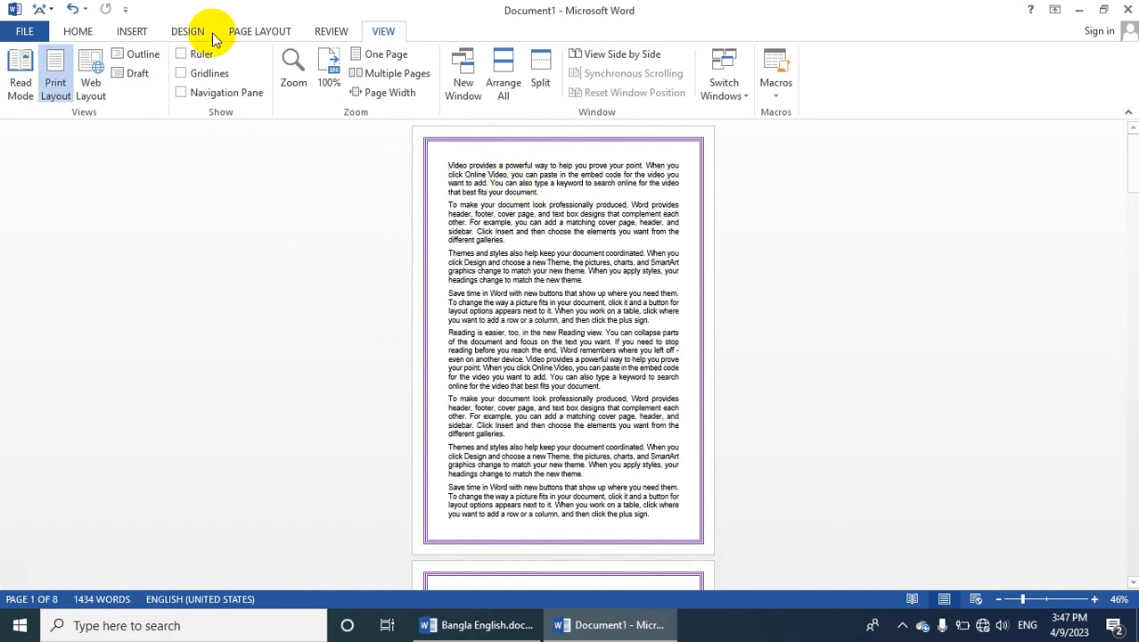
left_click(193, 56)
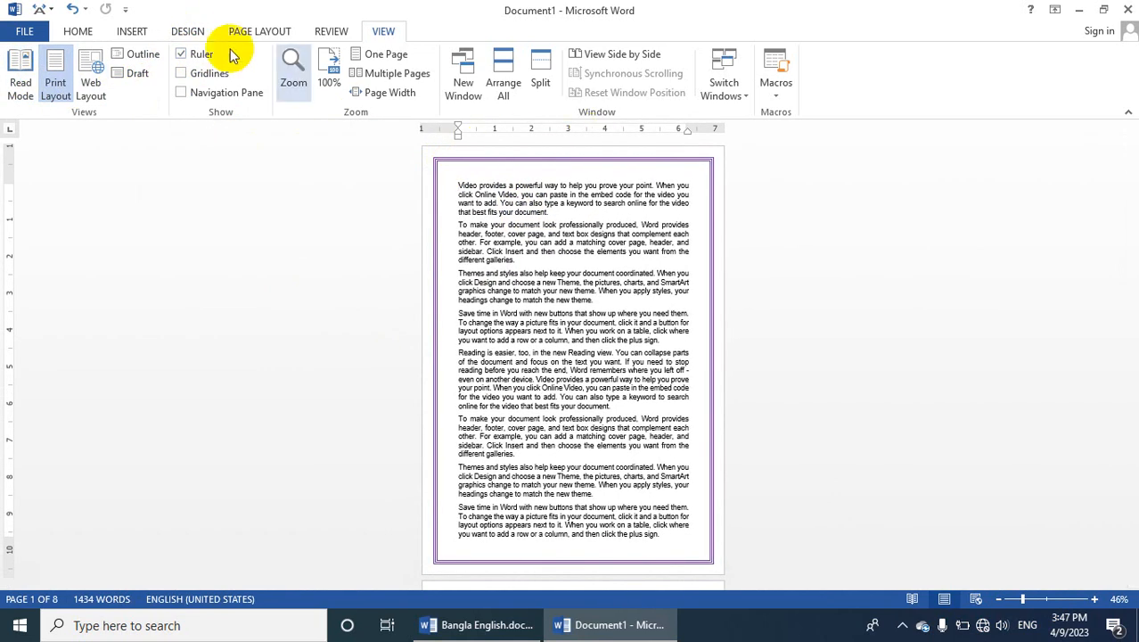
left_click(187, 60)
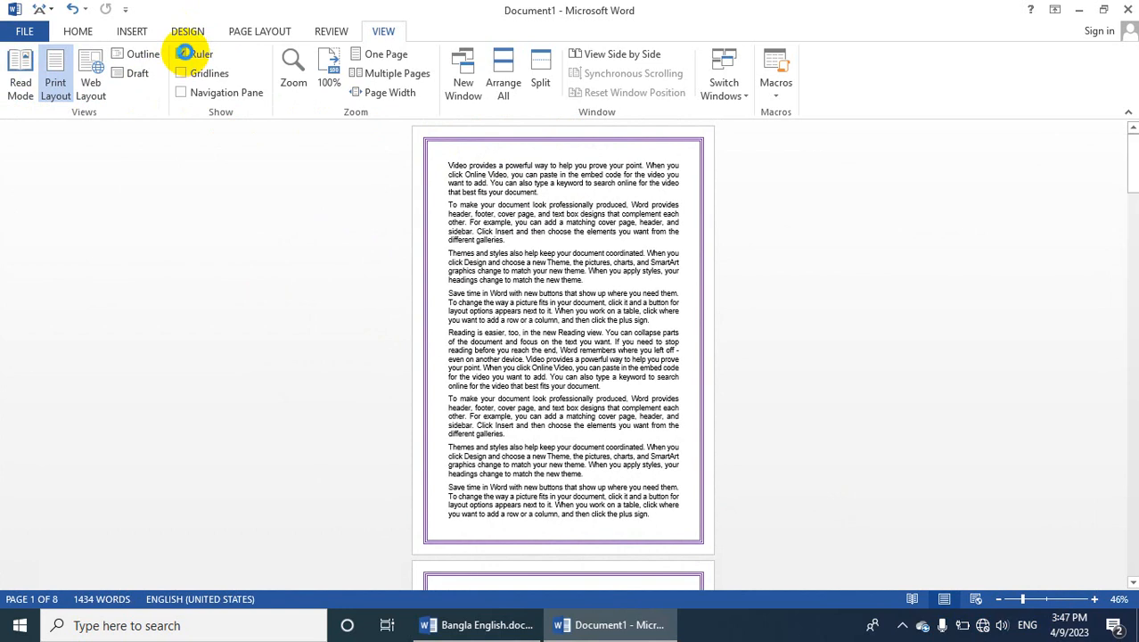
left_click(184, 54)
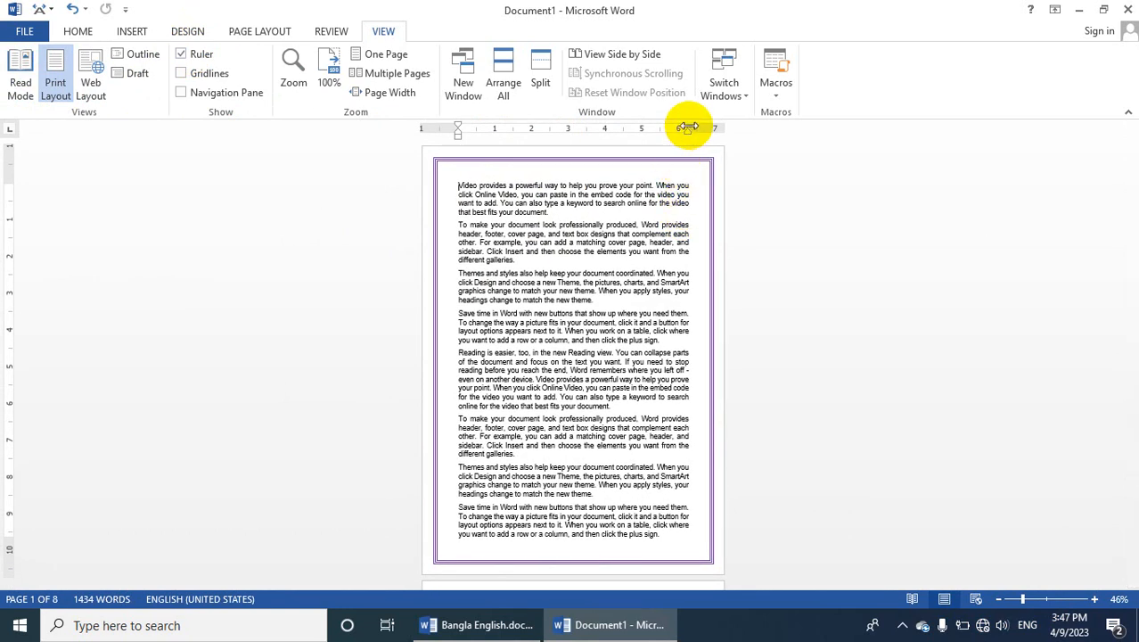
Extend the first page's right margin boundary to about 6.5 inches on the ruler, and shift its left margin slightly inward
left_click_drag(686, 127, 697, 132)
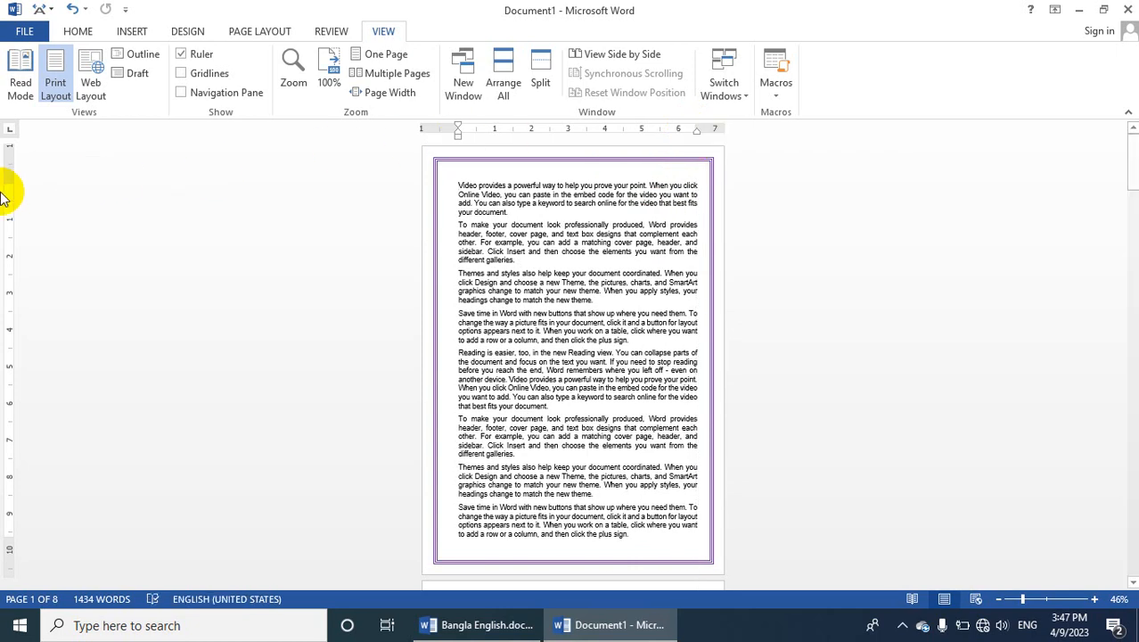
left_click_drag(9, 183, 33, 180)
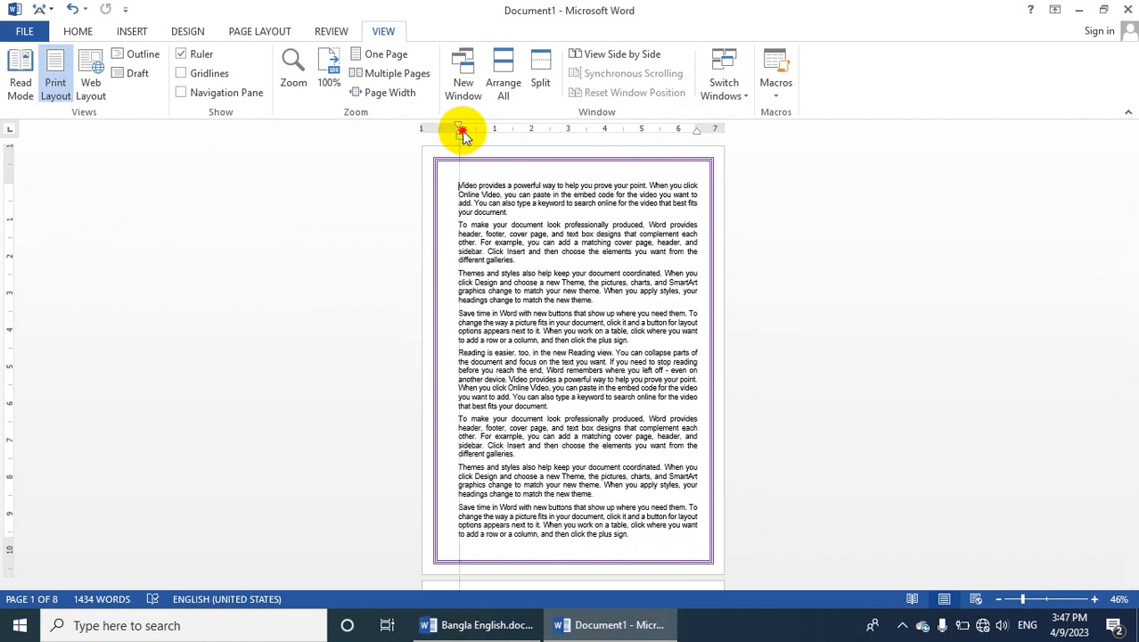
left_click_drag(463, 132, 463, 138)
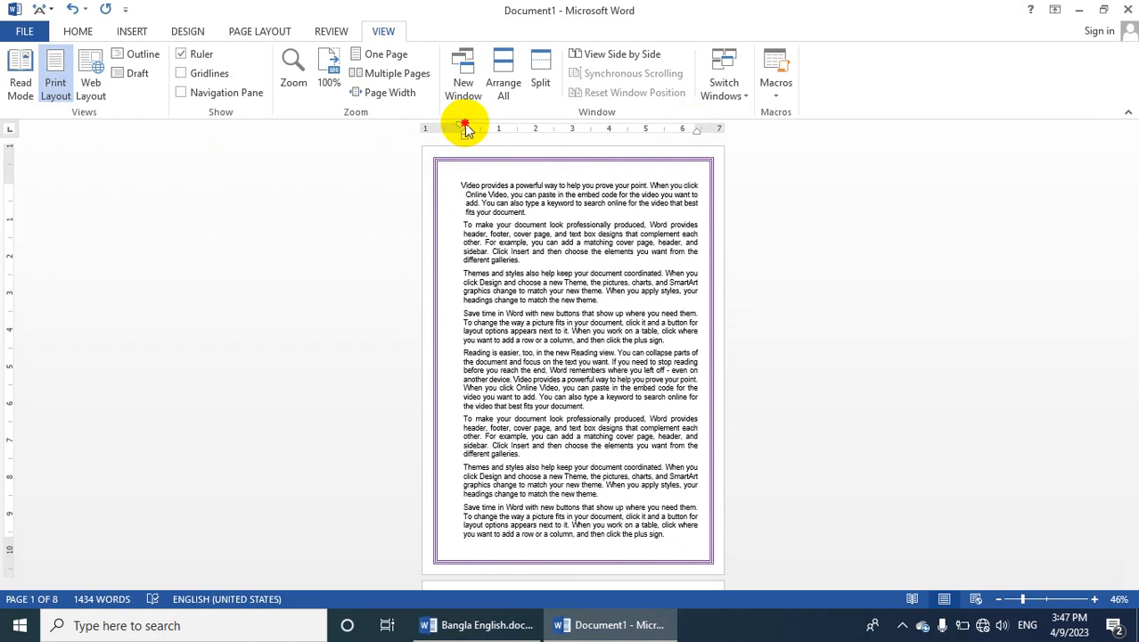
Hide and redisplay the ruler, and align the first paragraph's first-line indent with the rest of its lines
left_click(189, 53)
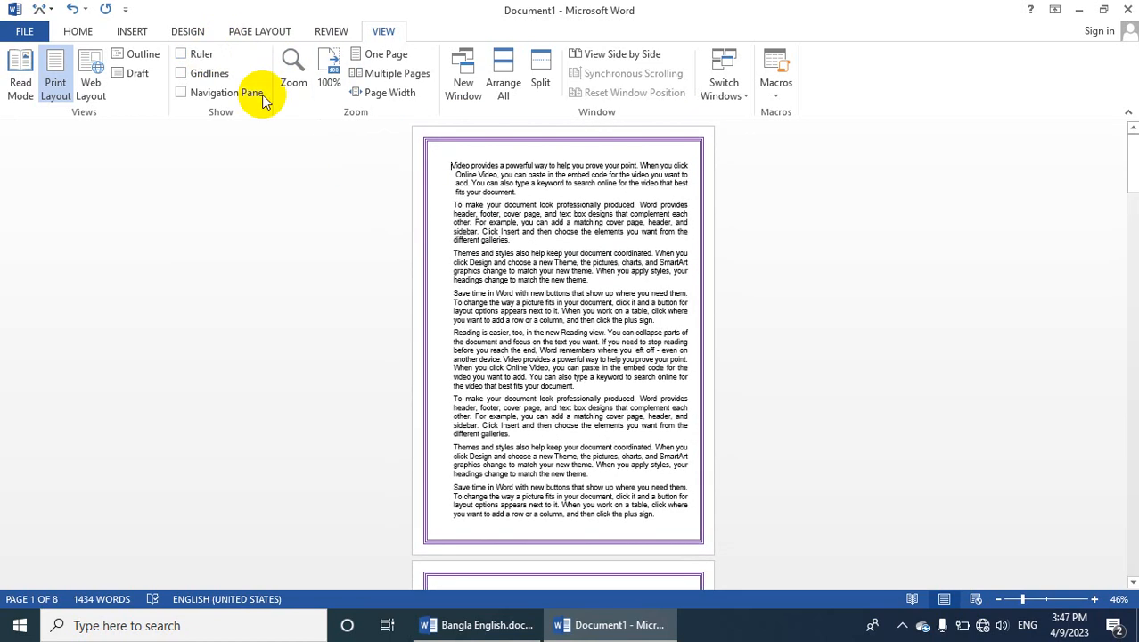
left_click(205, 55)
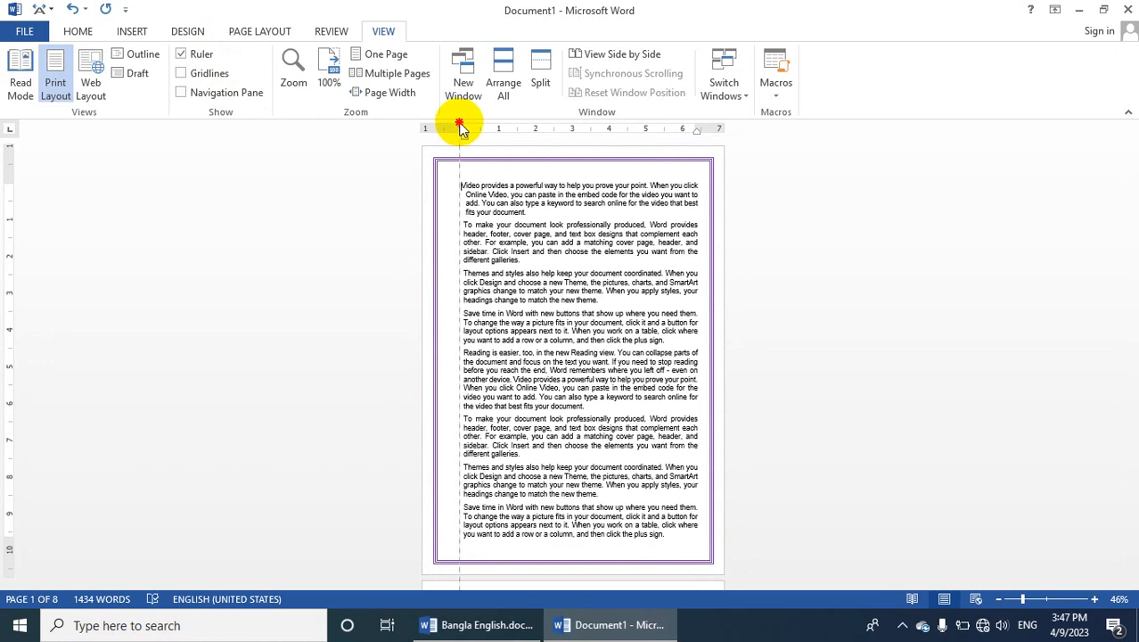
left_click_drag(460, 127, 464, 127)
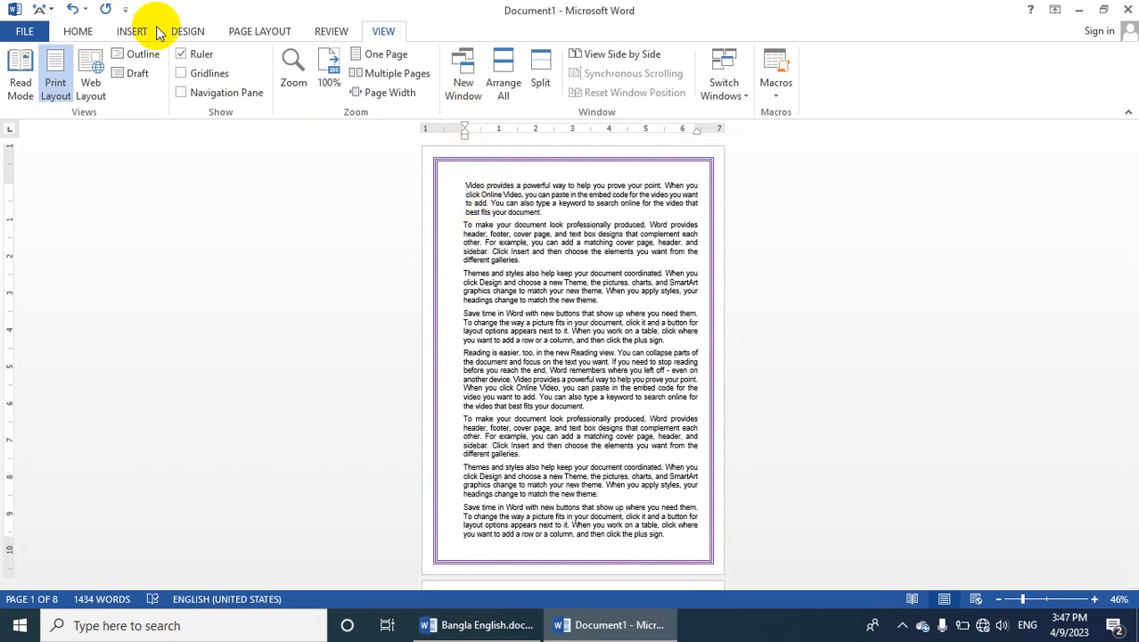
Show the gridlines, look at them on the pages down to page 4, toggle them off and on, and leave them hidden
left_click(183, 75)
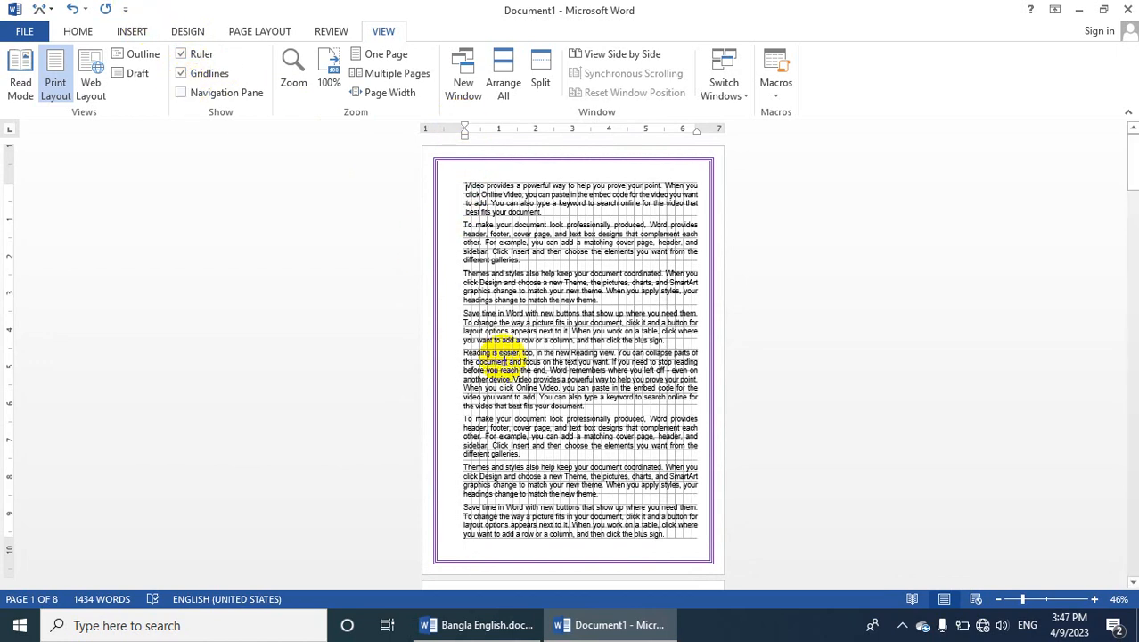
scroll(873, 397, "down", 1)
left_click_drag(1132, 163, 1128, 330)
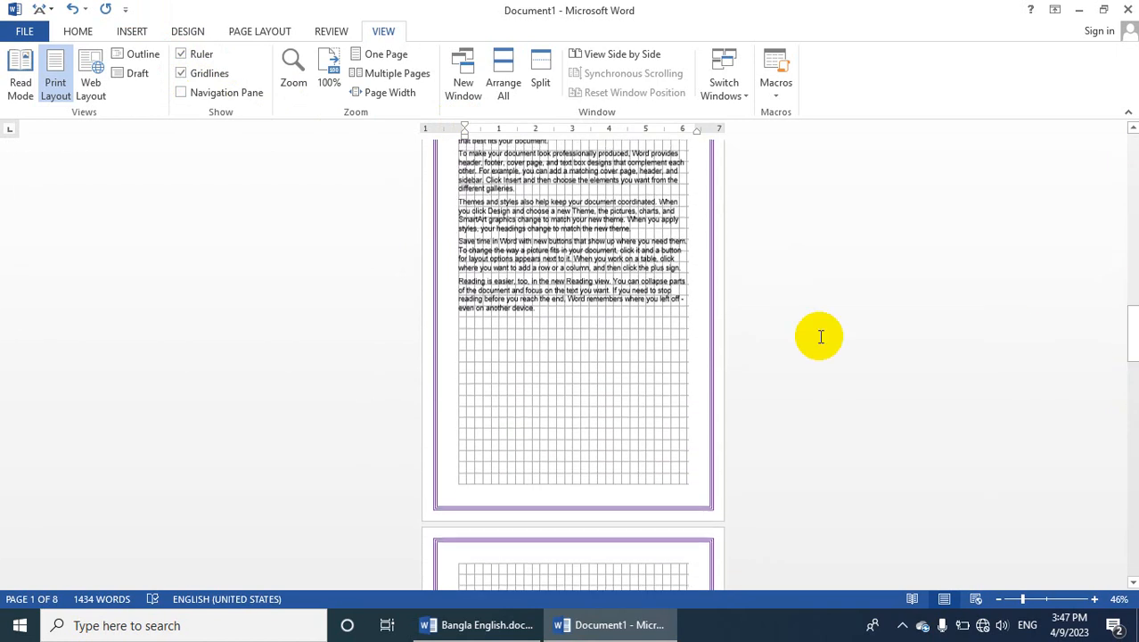
scroll(549, 325, "up", 2)
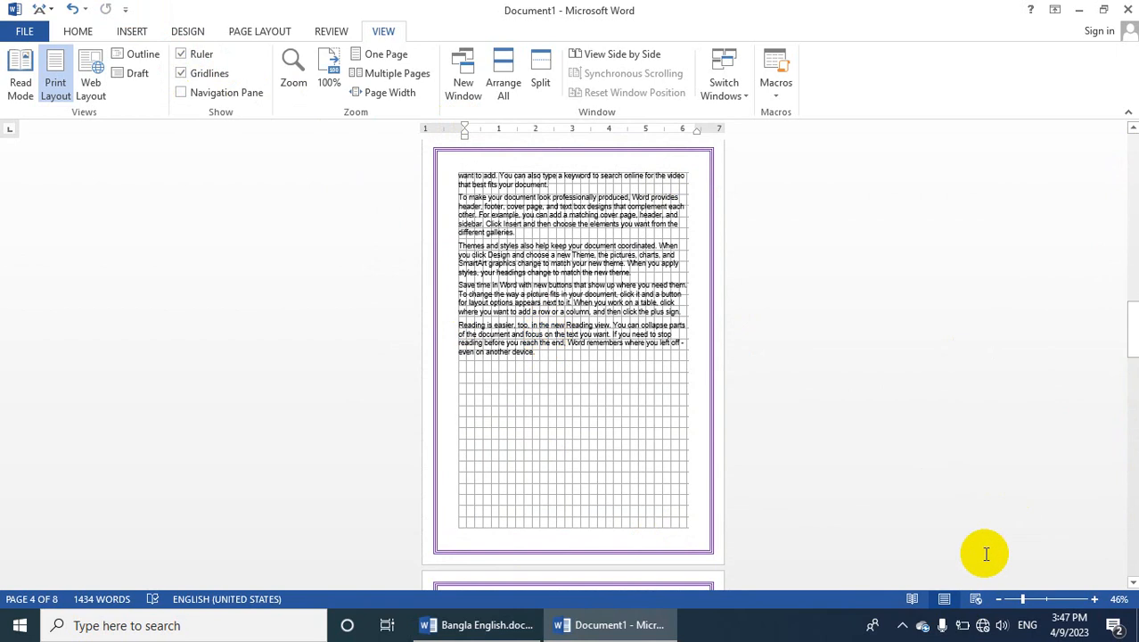
left_click(200, 75)
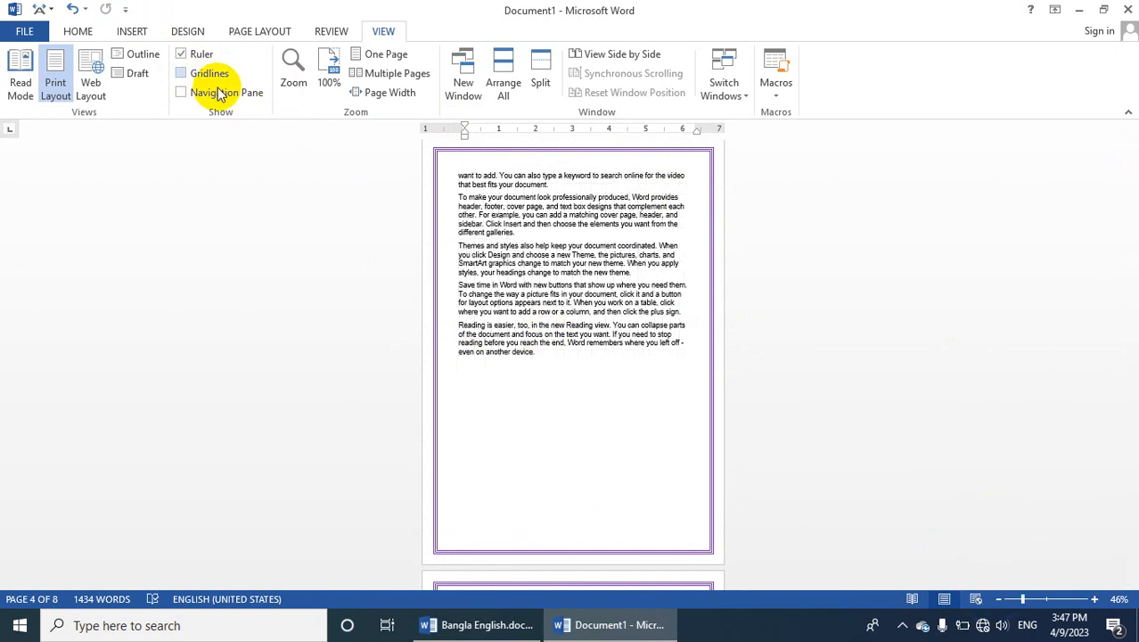
left_click(210, 77)
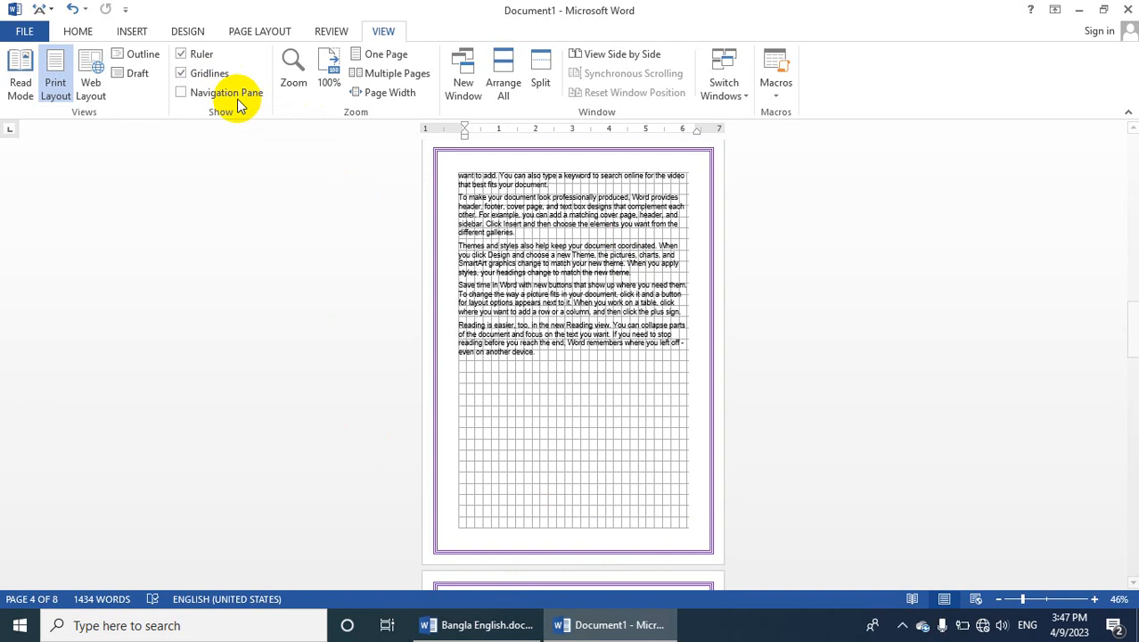
left_click(210, 77)
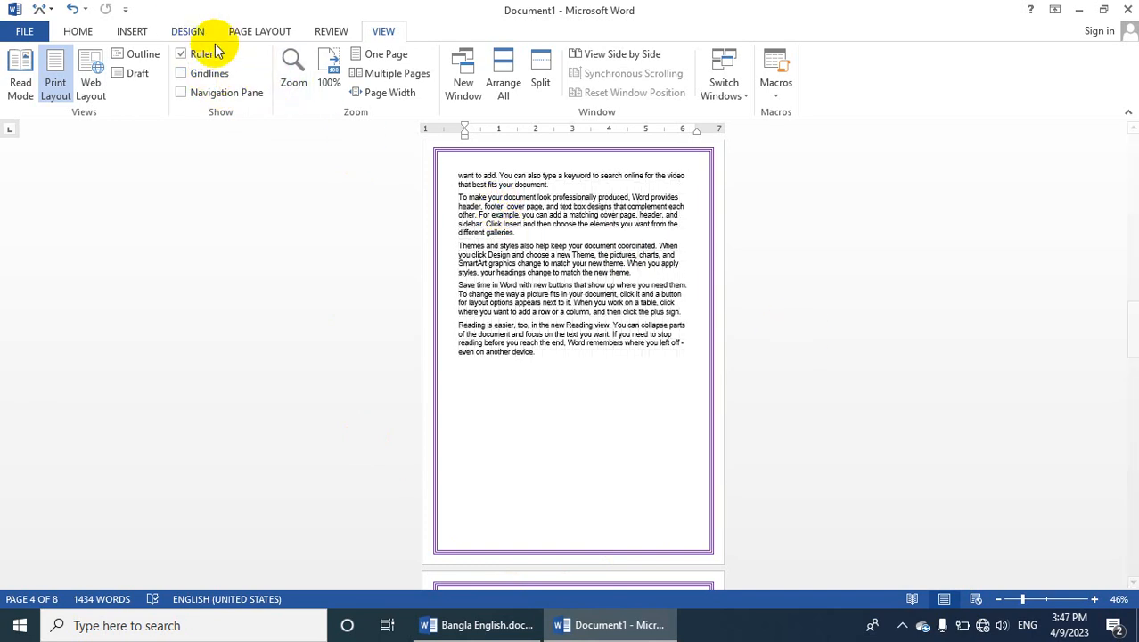
Try the 200%, 100%, 75%, Page width and Text width zoom presets, and apply Whole page
left_click(291, 82)
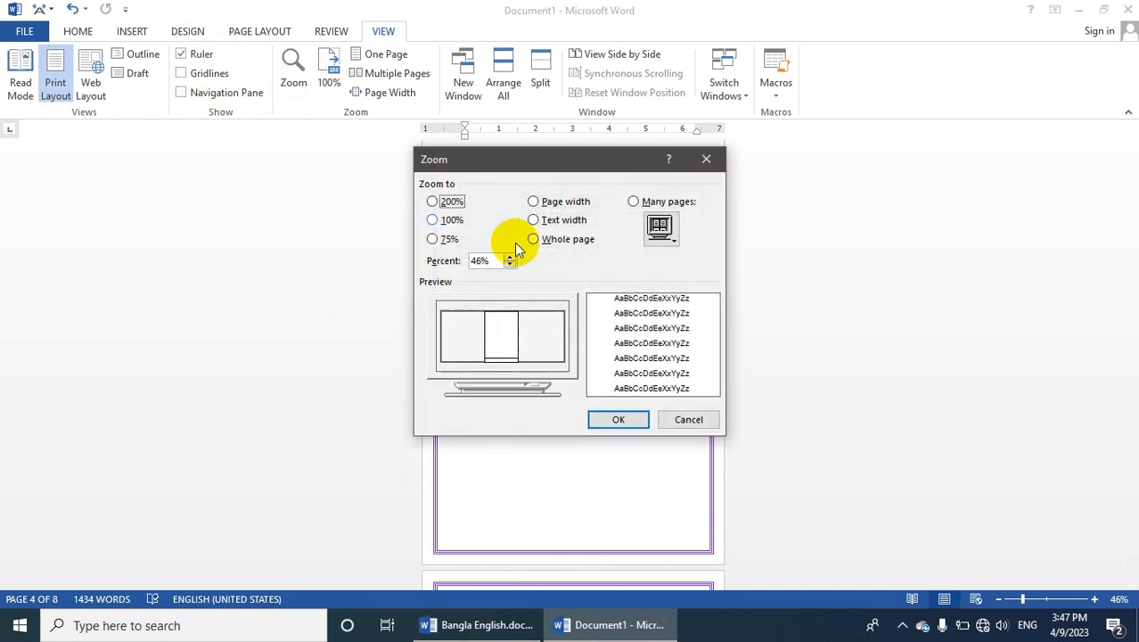
left_click(444, 203)
left_click(449, 221)
left_click(448, 239)
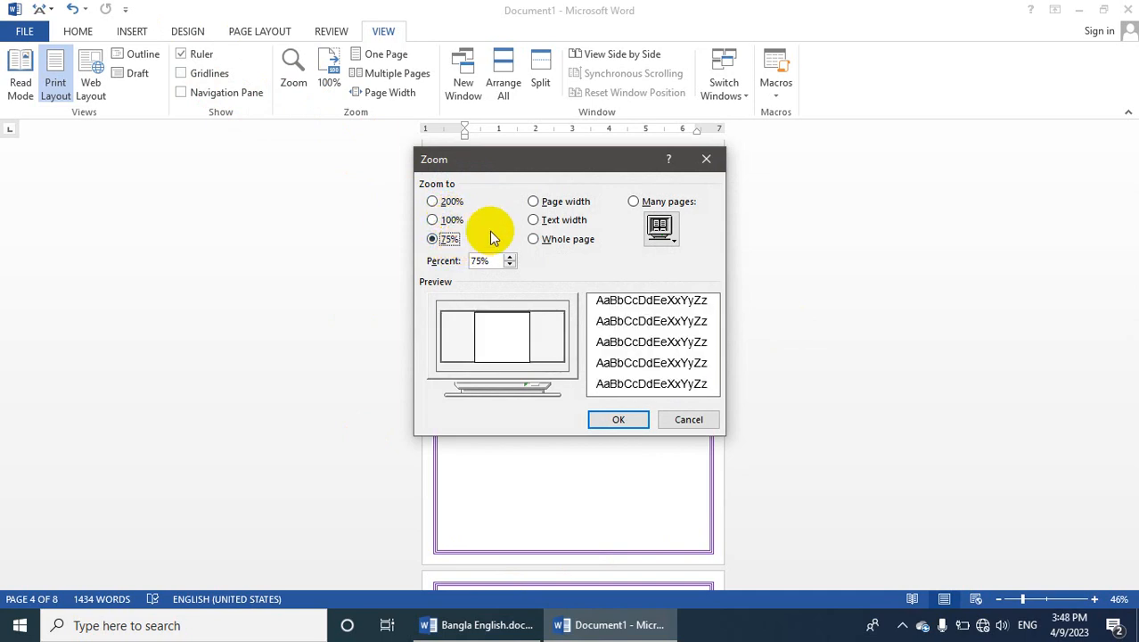
left_click(547, 204)
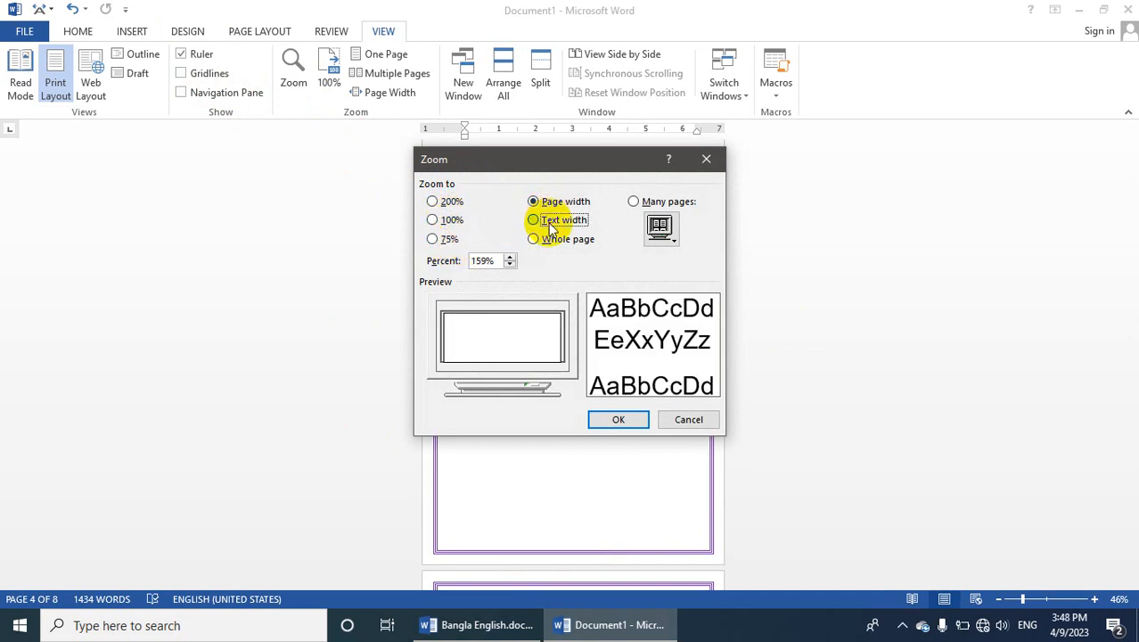
left_click(549, 223)
left_click(550, 239)
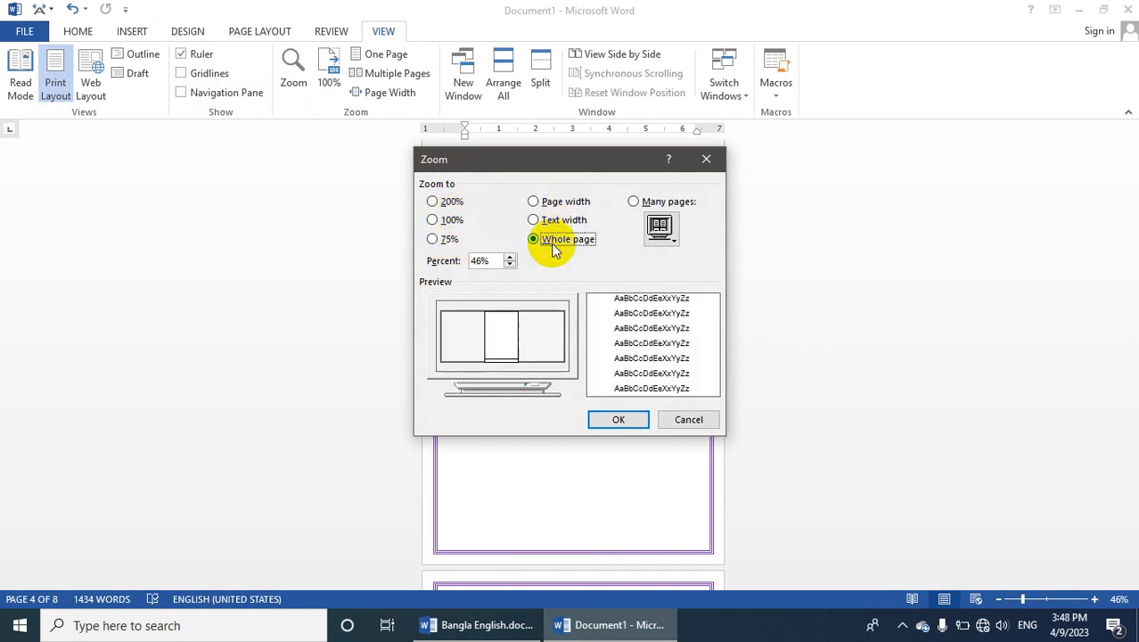
left_click(603, 422)
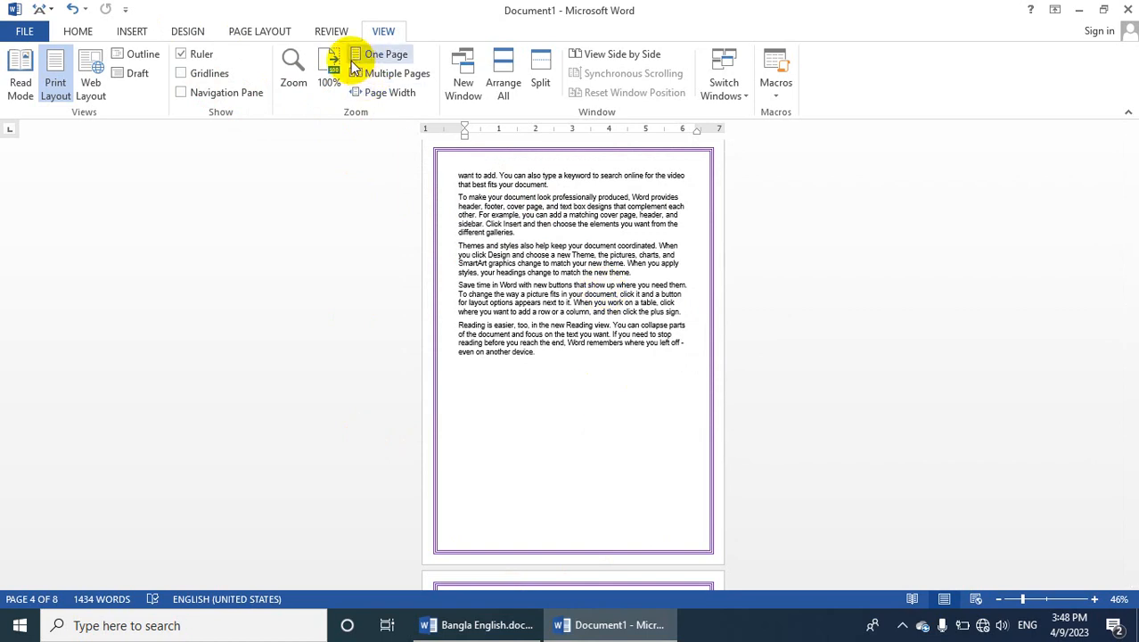
View the document at 100%, as one page, as multiple pages, and at page width
left_click(320, 71)
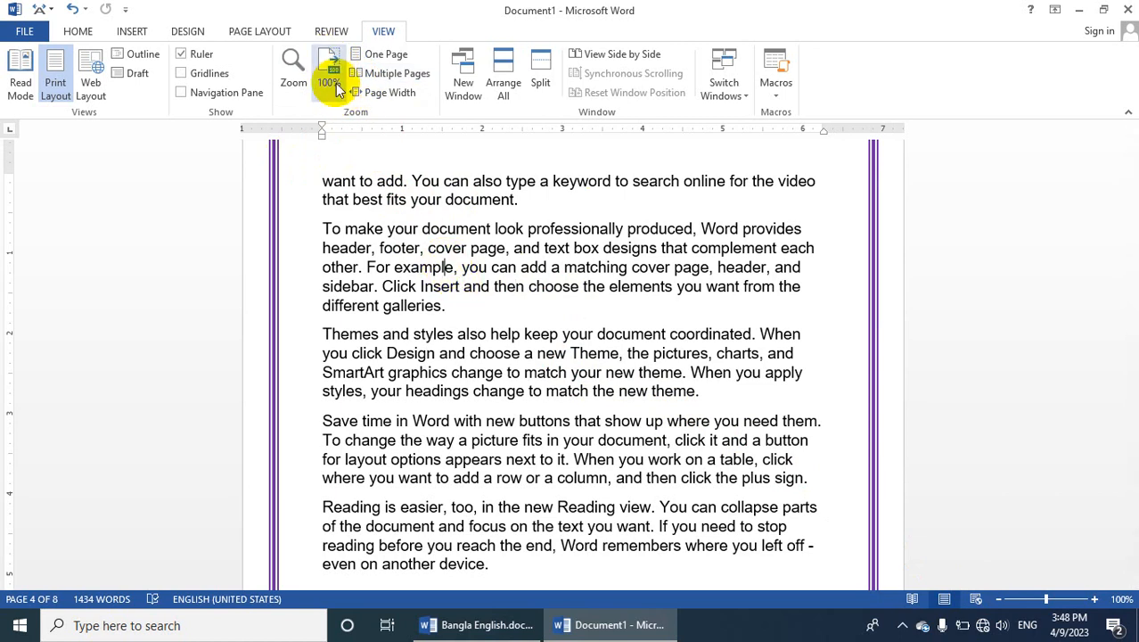
left_click(379, 54)
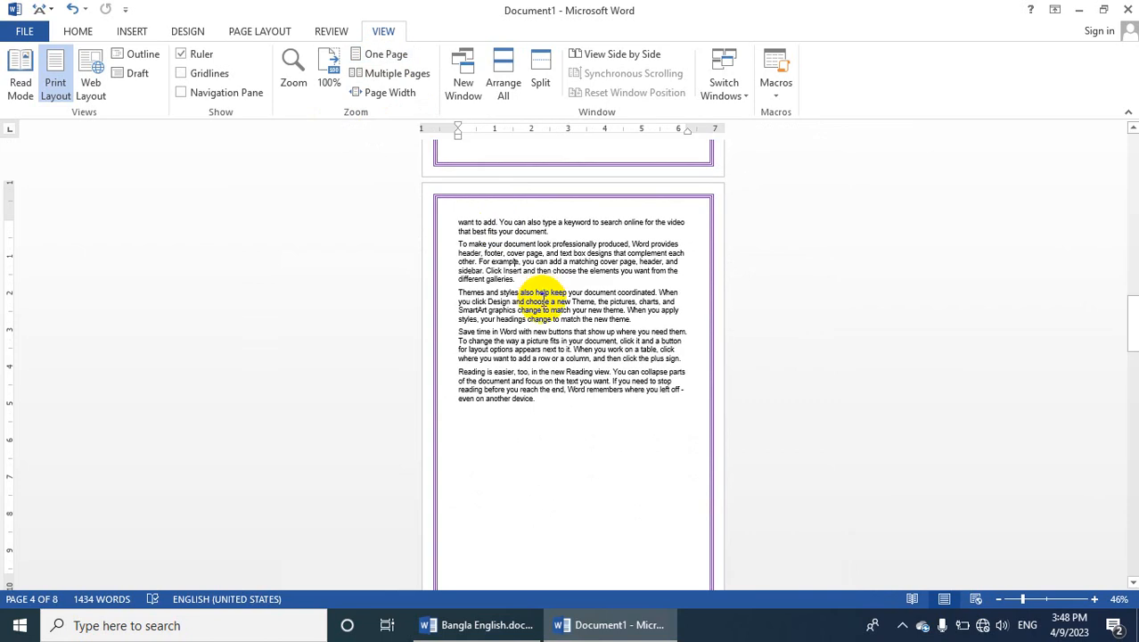
left_click(394, 75)
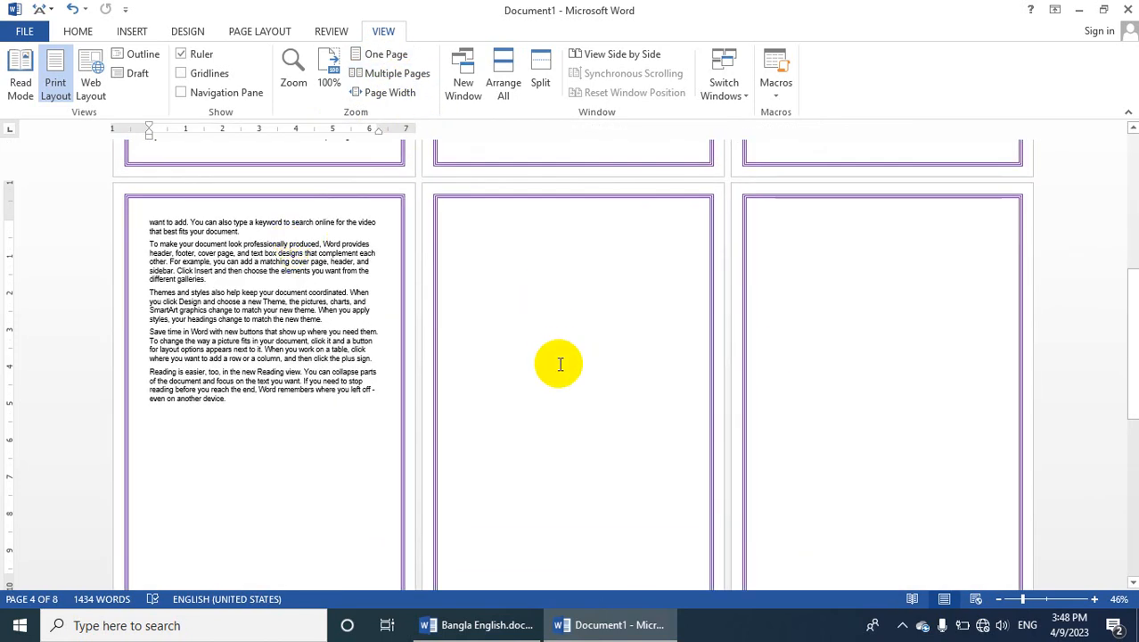
scroll(558, 374, "down", 1)
scroll(558, 374, "down", 1)
left_click(406, 91)
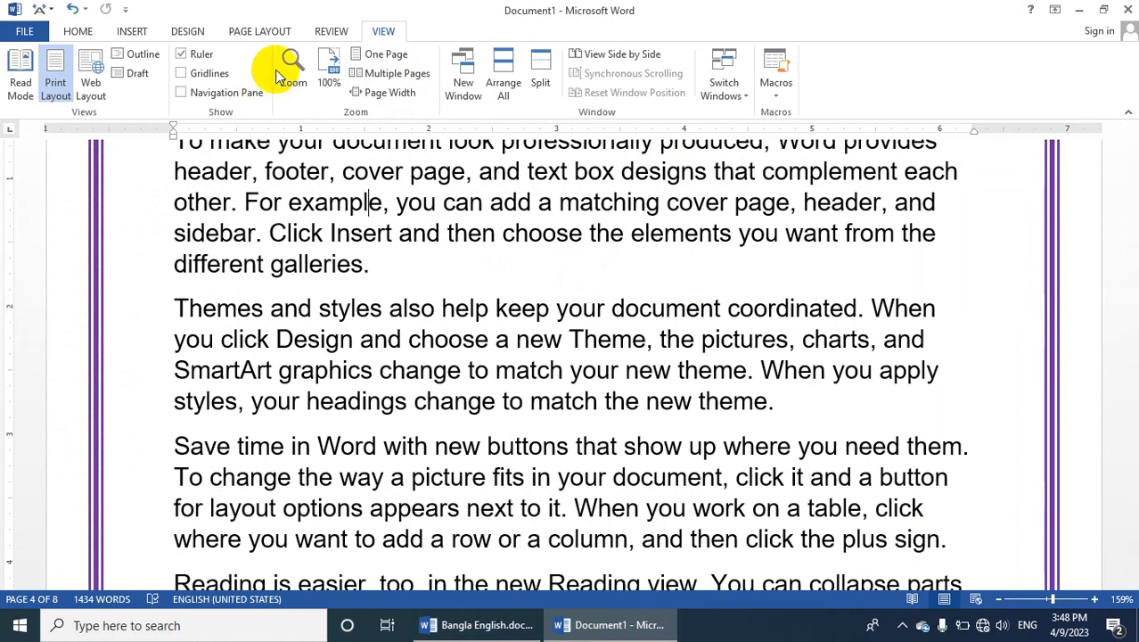
Apply the Many pages zoom to view all pages in one row, and return to the Whole page zoom
left_click(303, 77)
left_click(635, 202)
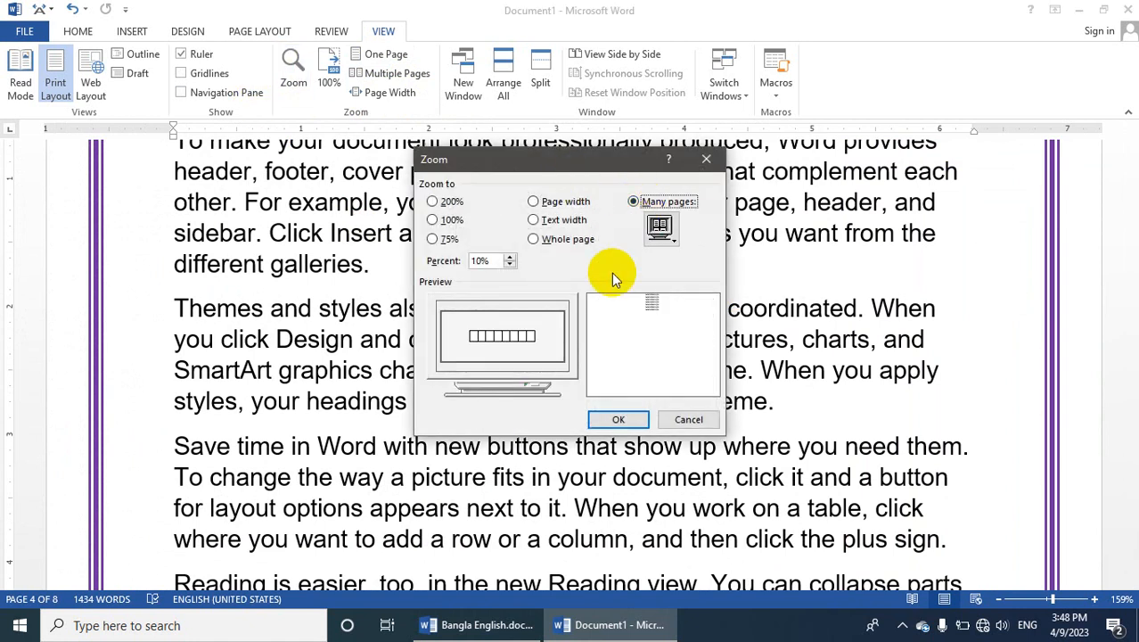
left_click(611, 418)
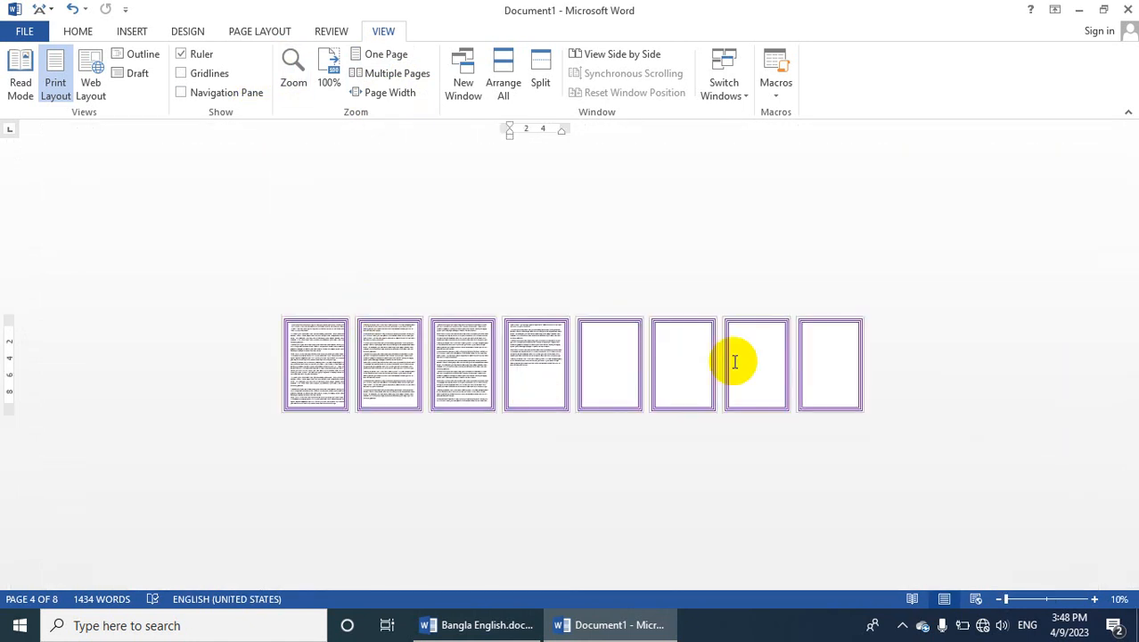
left_click(293, 69)
left_click(534, 239)
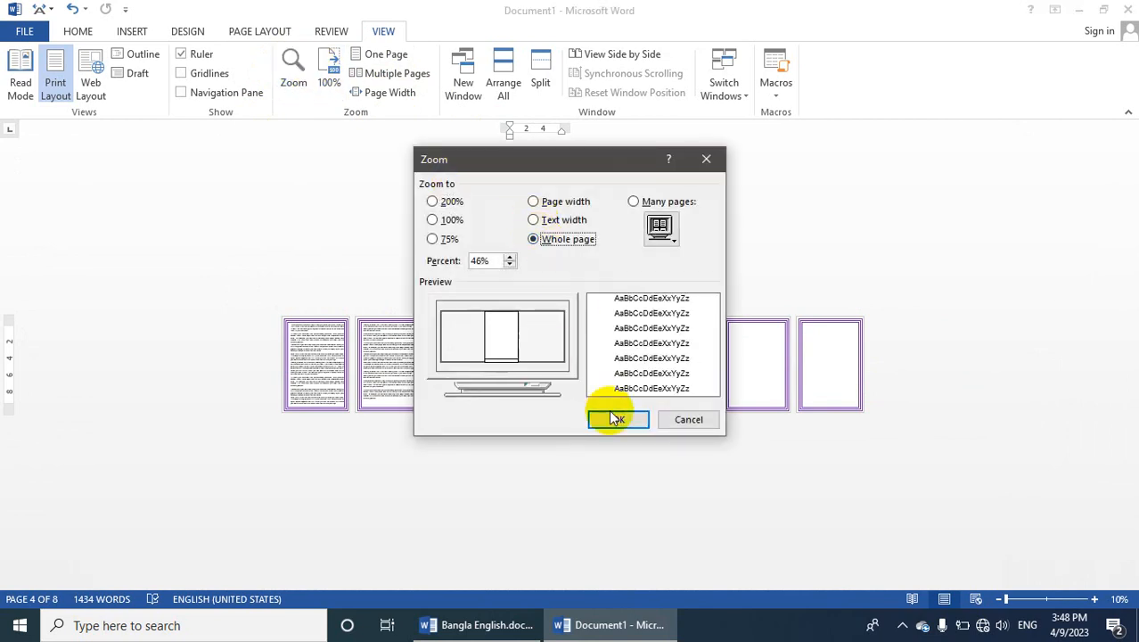
left_click(609, 419)
scroll(588, 392, "down", 4)
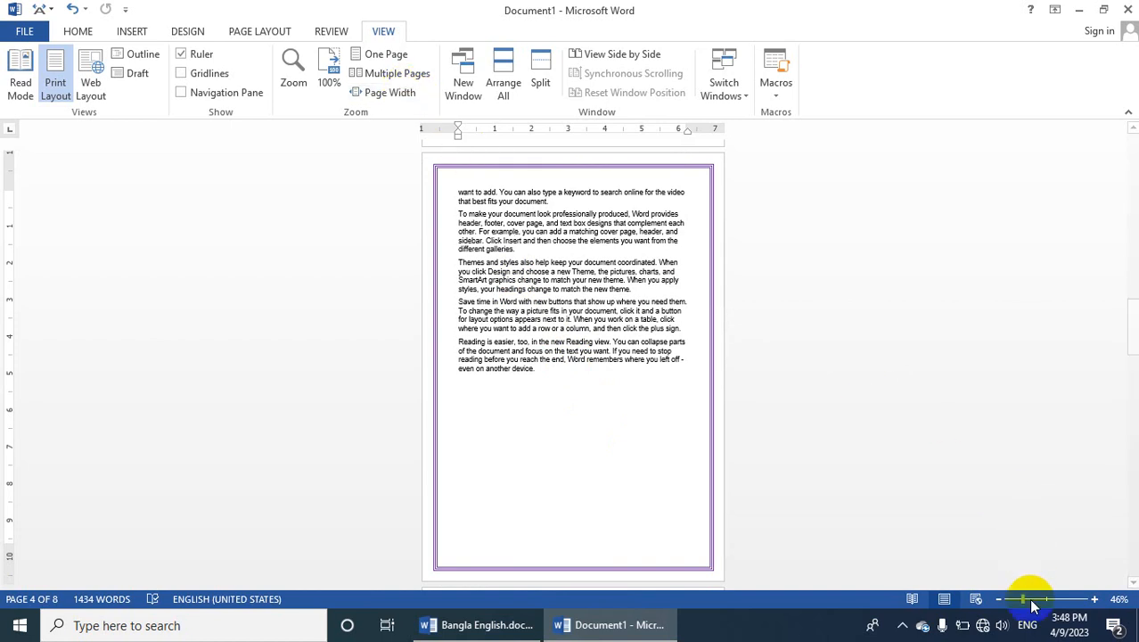
Zoom in to 96% and go back up to the text on page 3
left_click_drag(1043, 605, 1046, 600)
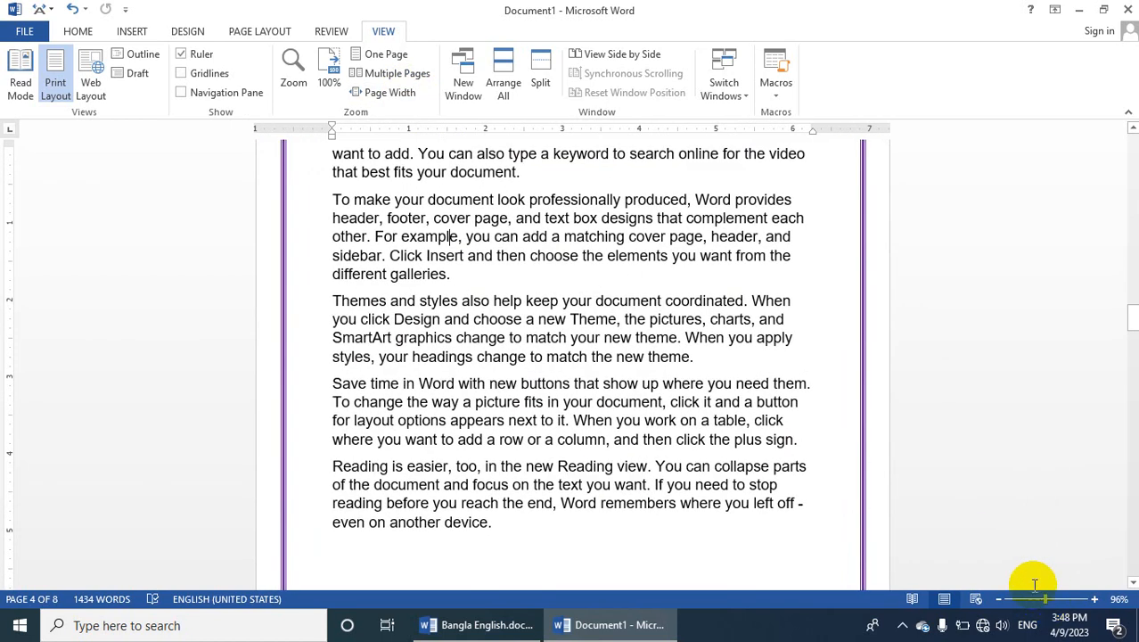
scroll(603, 337, "up", 7)
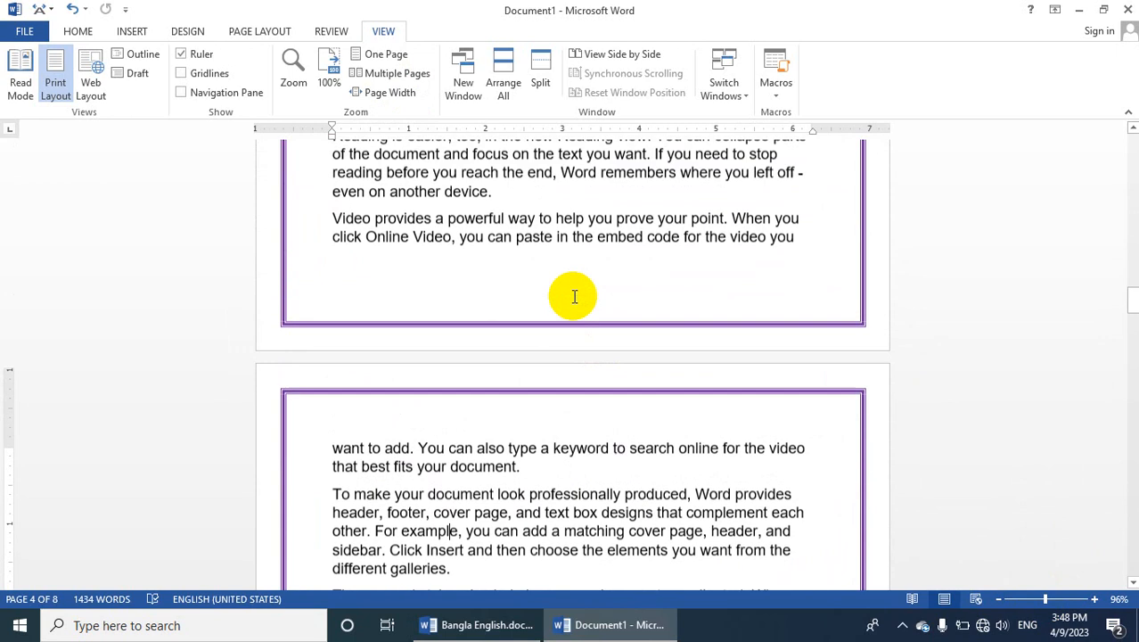
scroll(588, 290, "up", 5)
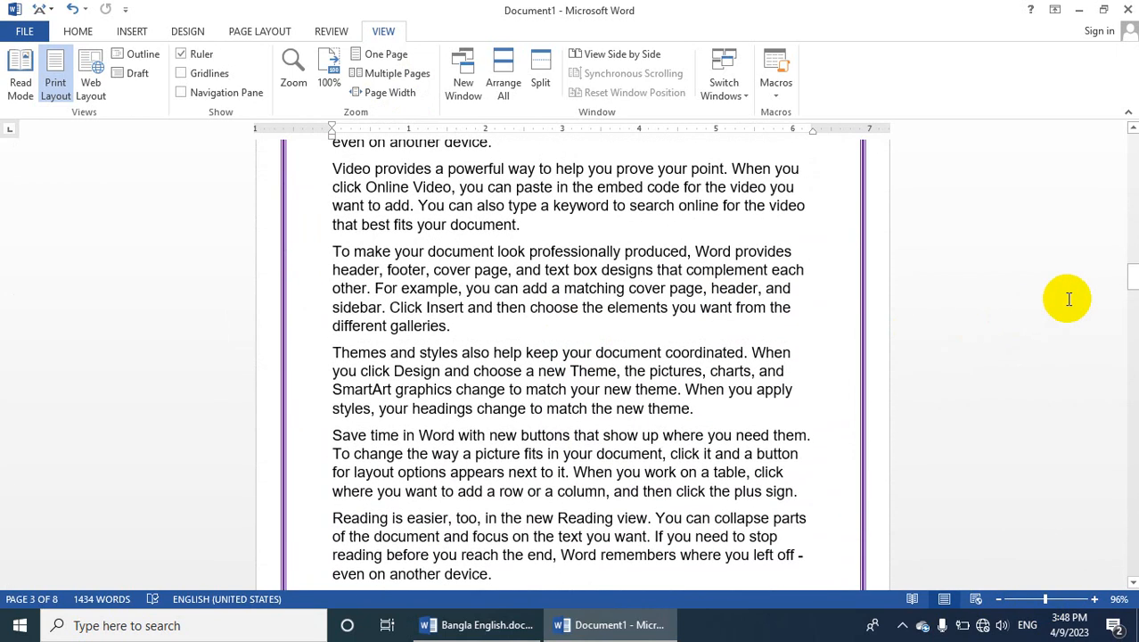
Go back to the start of the document on page 1 and zoom in to 124%
left_click(1138, 250)
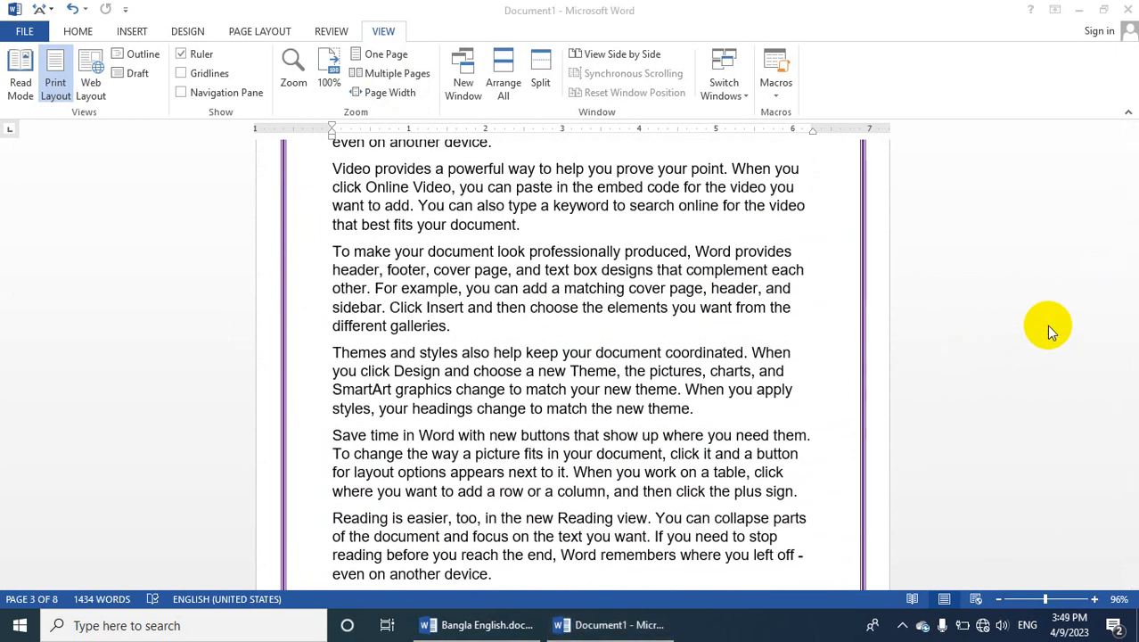
left_click(643, 281)
scroll(1070, 272, "up", 1)
left_click_drag(1133, 271, 1127, 110)
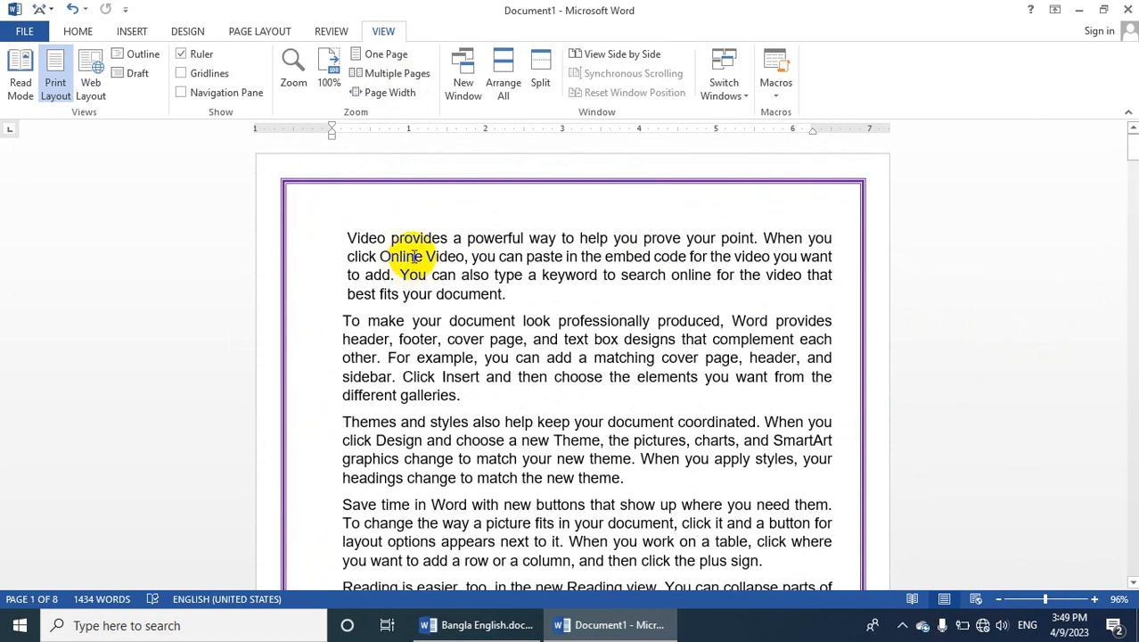
left_click_drag(1044, 599, 1049, 599)
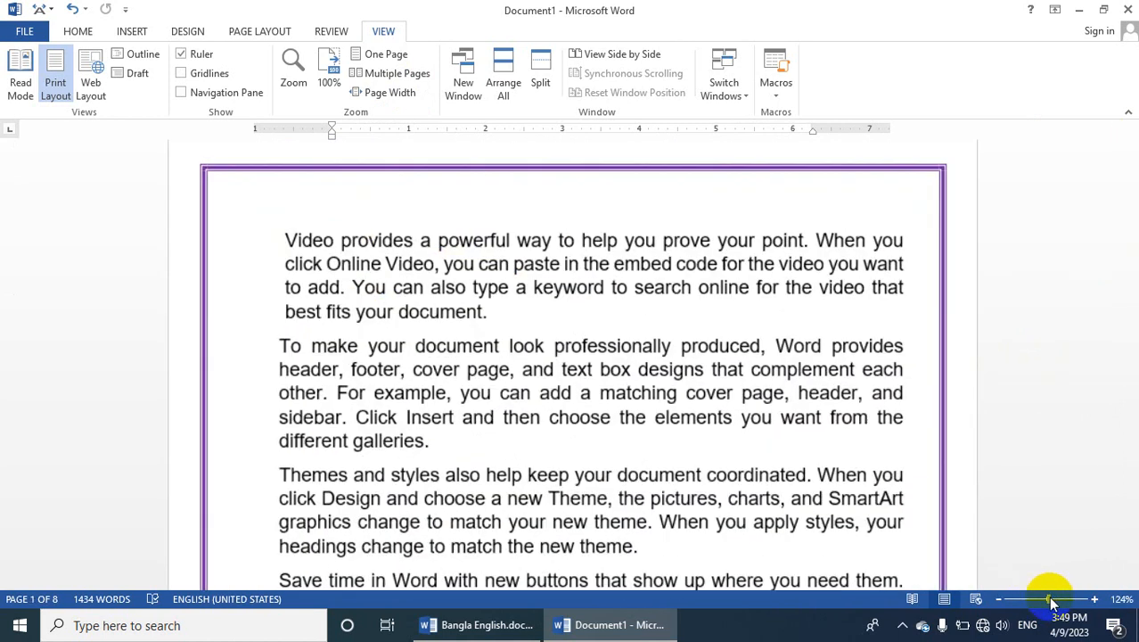
Misspell two words in the first paragraph by deleting a letter from each, making "poerful" and "prvides"
left_click(329, 34)
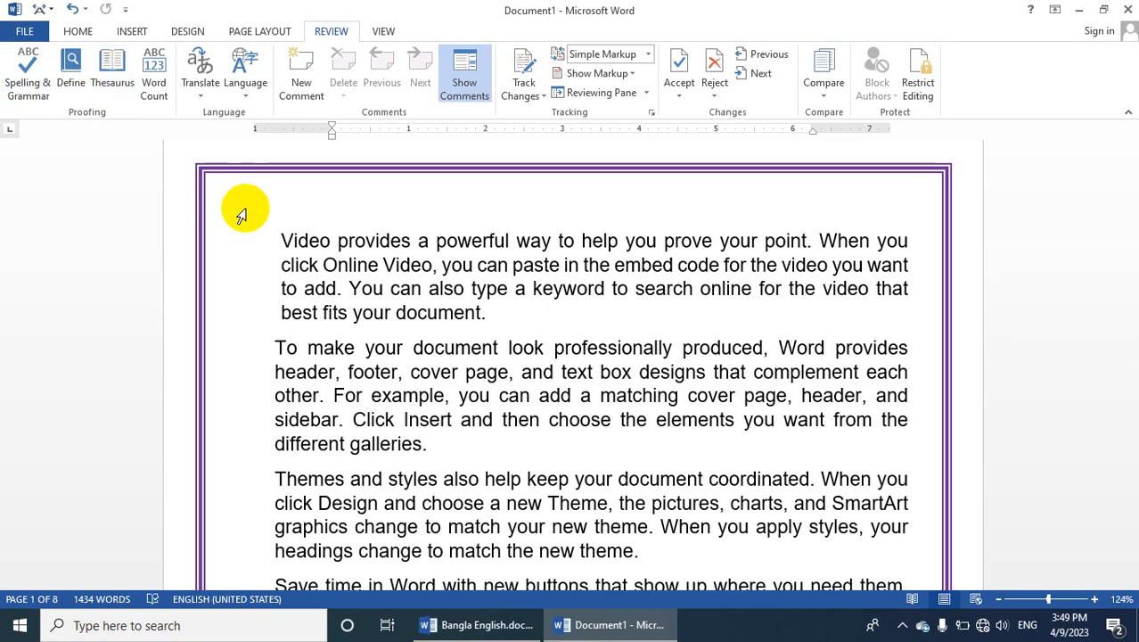
left_click(471, 239)
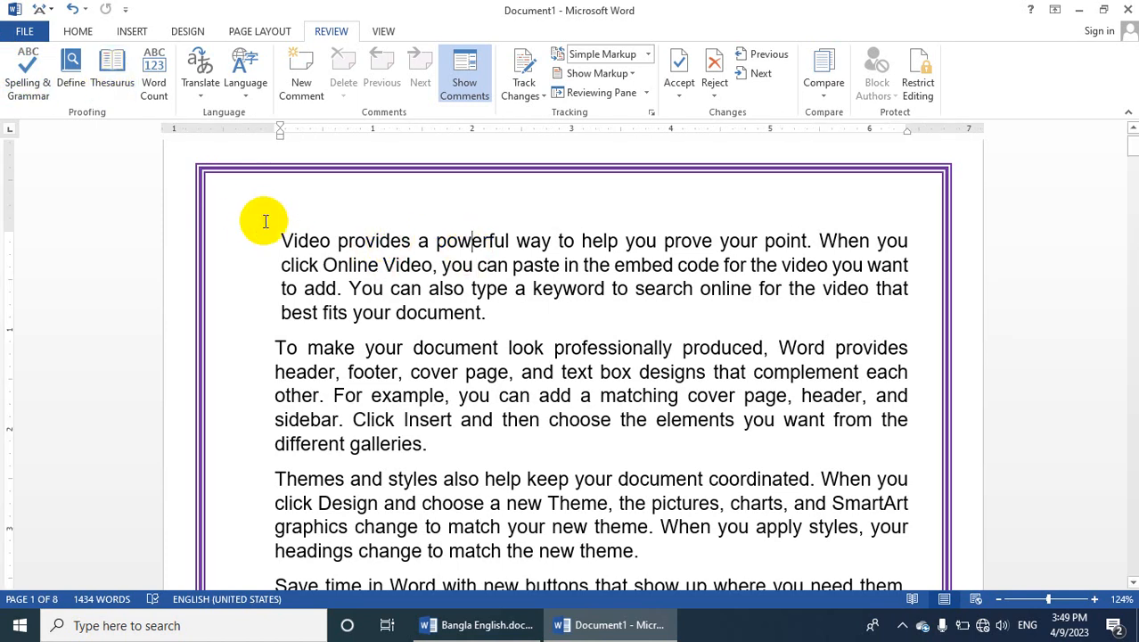
key("BackSpace")
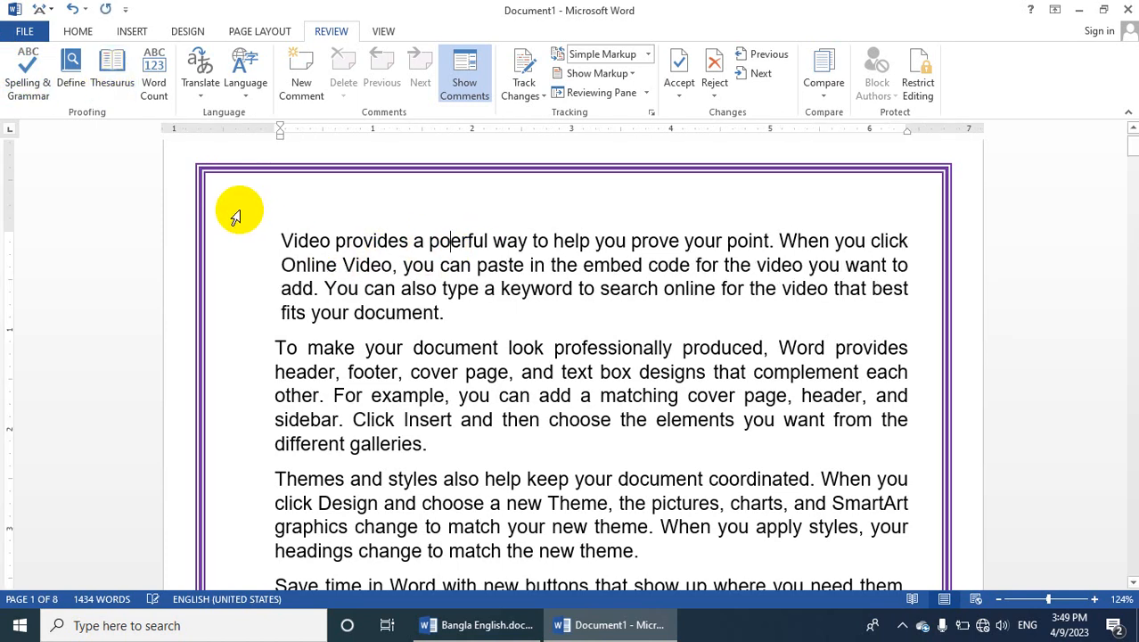
left_click(362, 242)
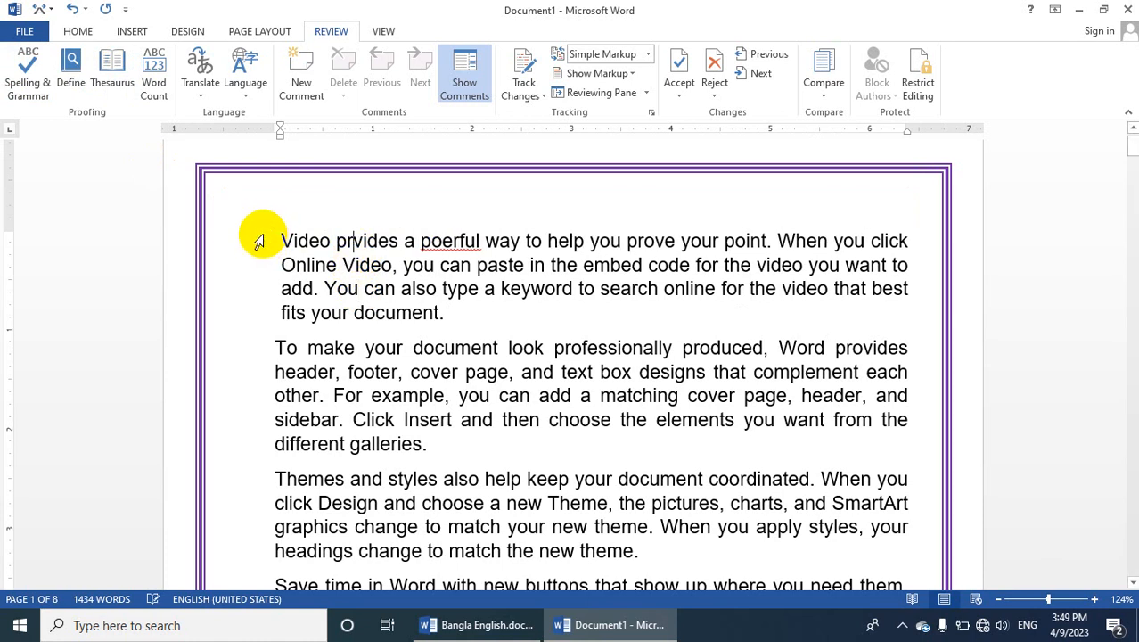
key("BackSpace")
left_click(371, 419)
Run the spelling and grammar check from the document's start, changing "prvides" to "provides" and "poerful" to "powerful"
left_click(285, 241)
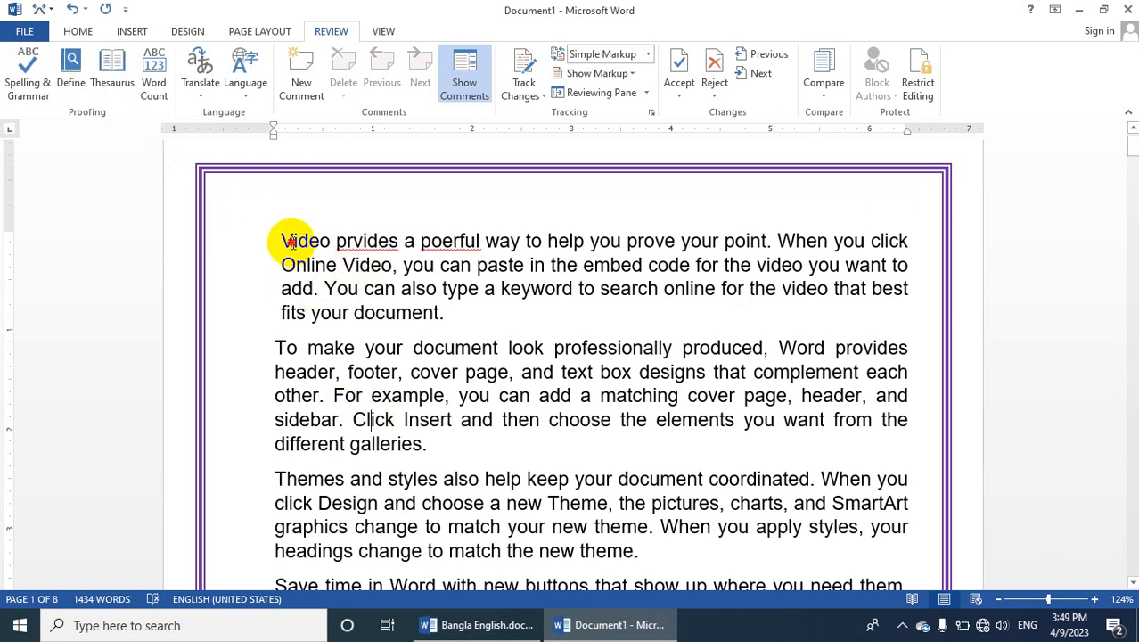
left_click(7, 80)
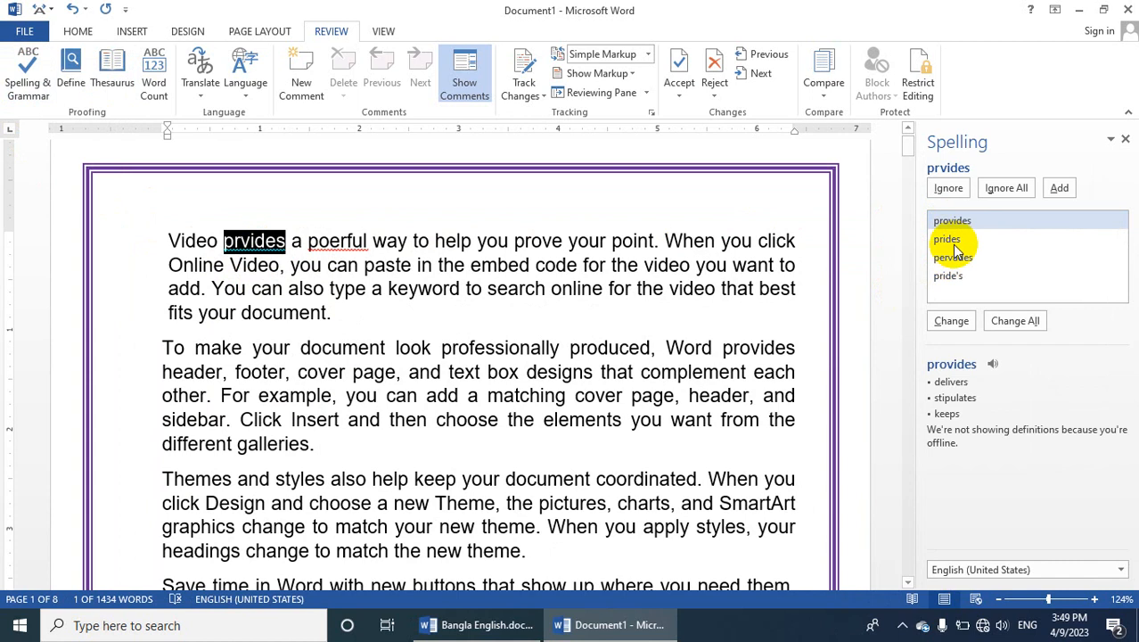
left_click(951, 321)
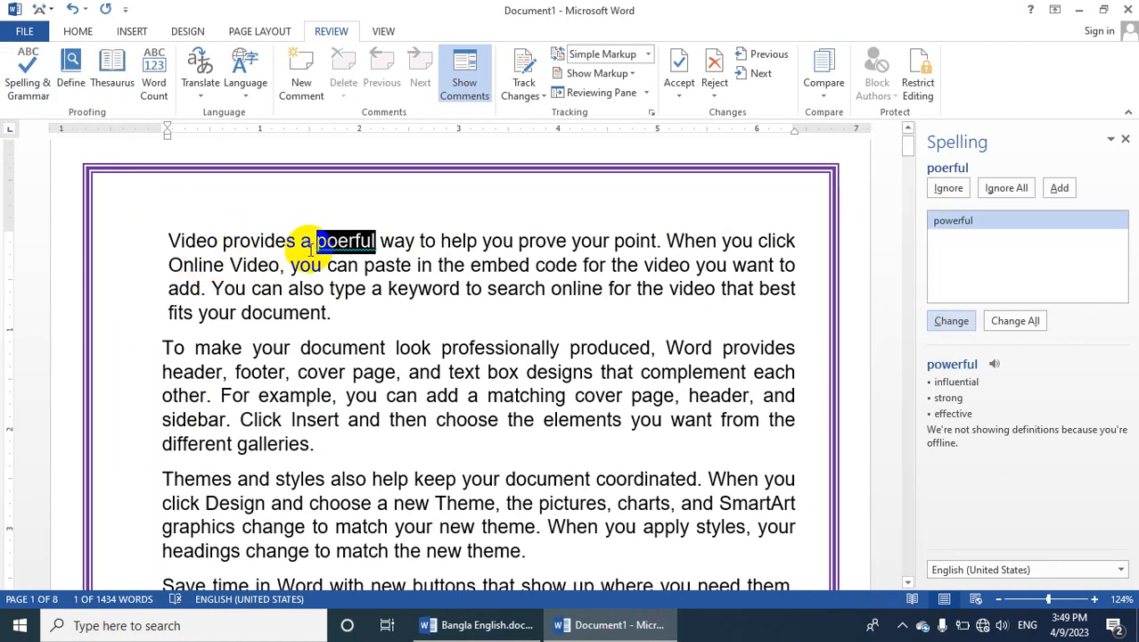
left_click(967, 230)
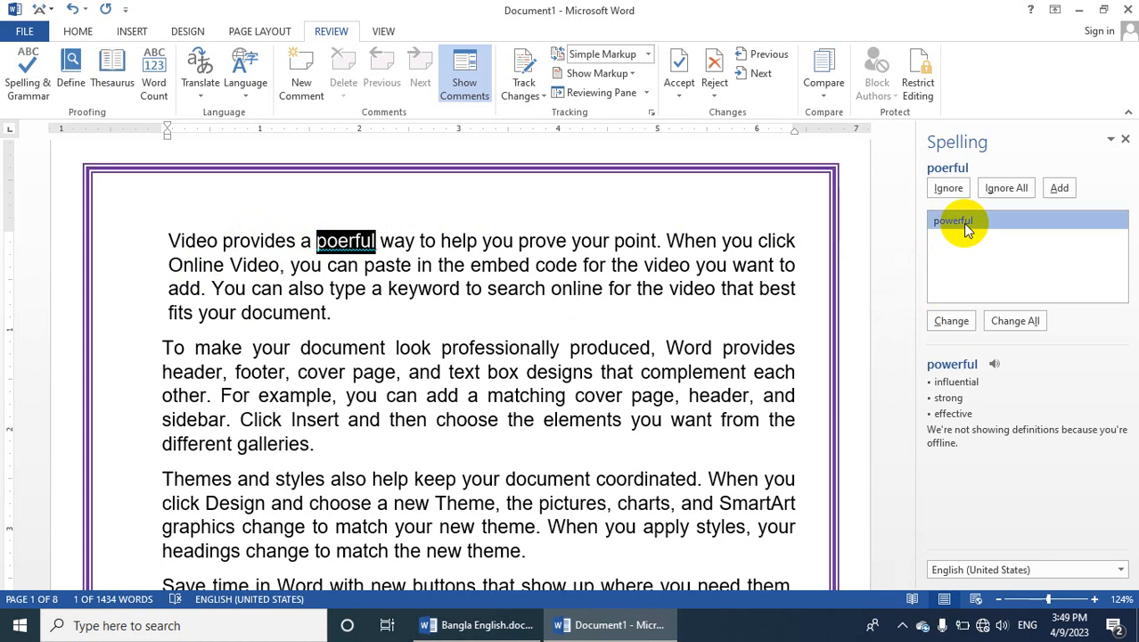
left_click(951, 321)
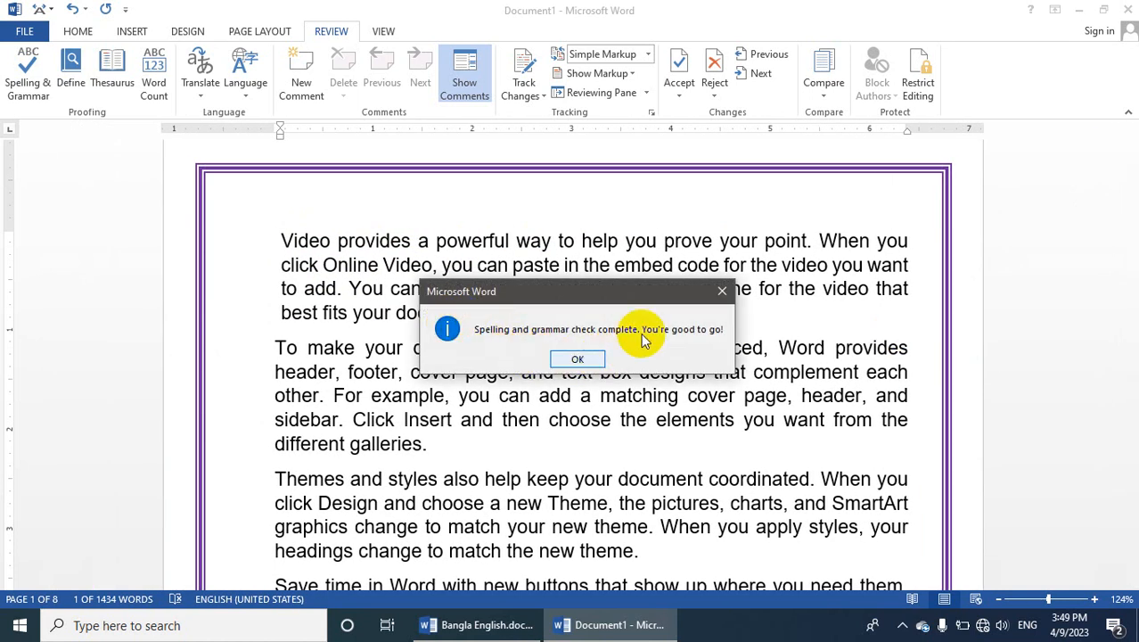
left_click(580, 358)
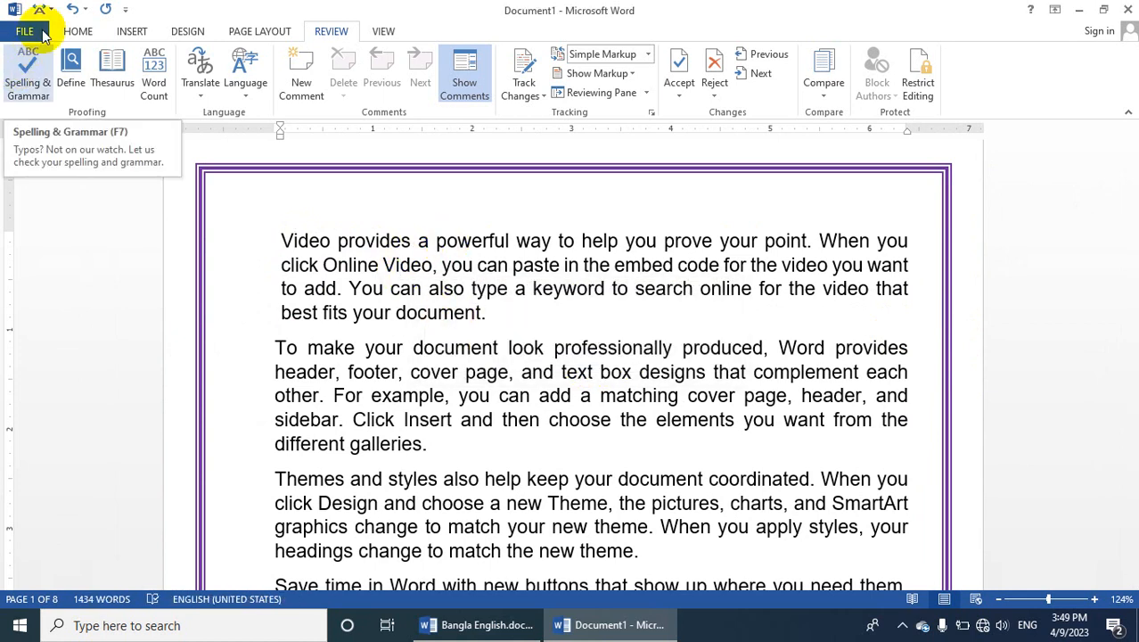
Undo both spelling corrections in the first paragraph and deselect the word
left_click(72, 9)
left_click(72, 9)
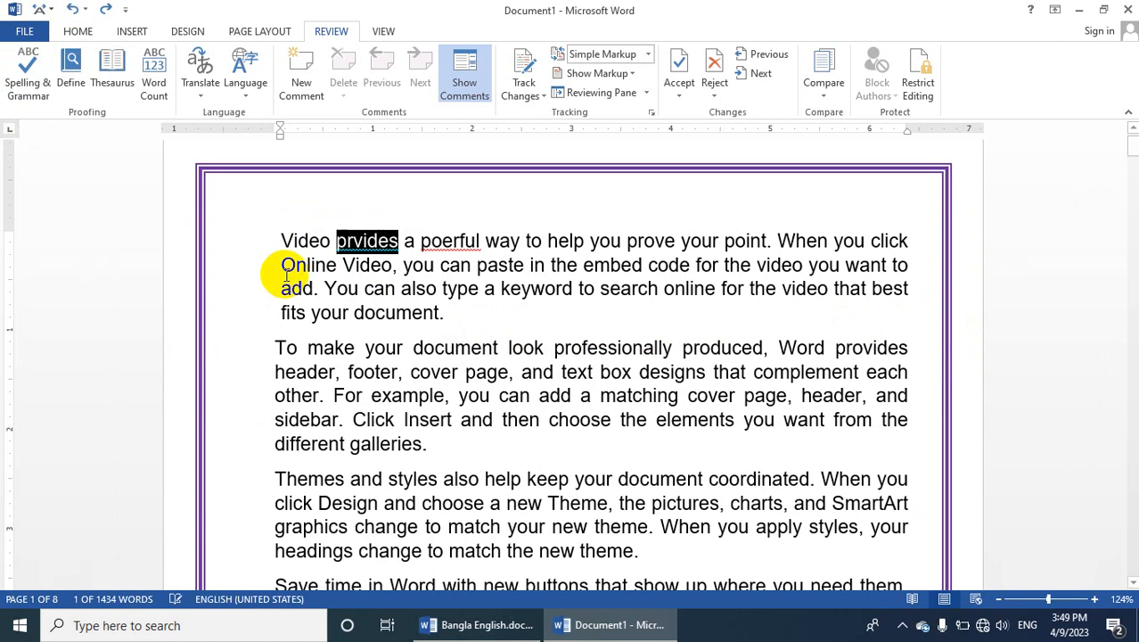
left_click(314, 288)
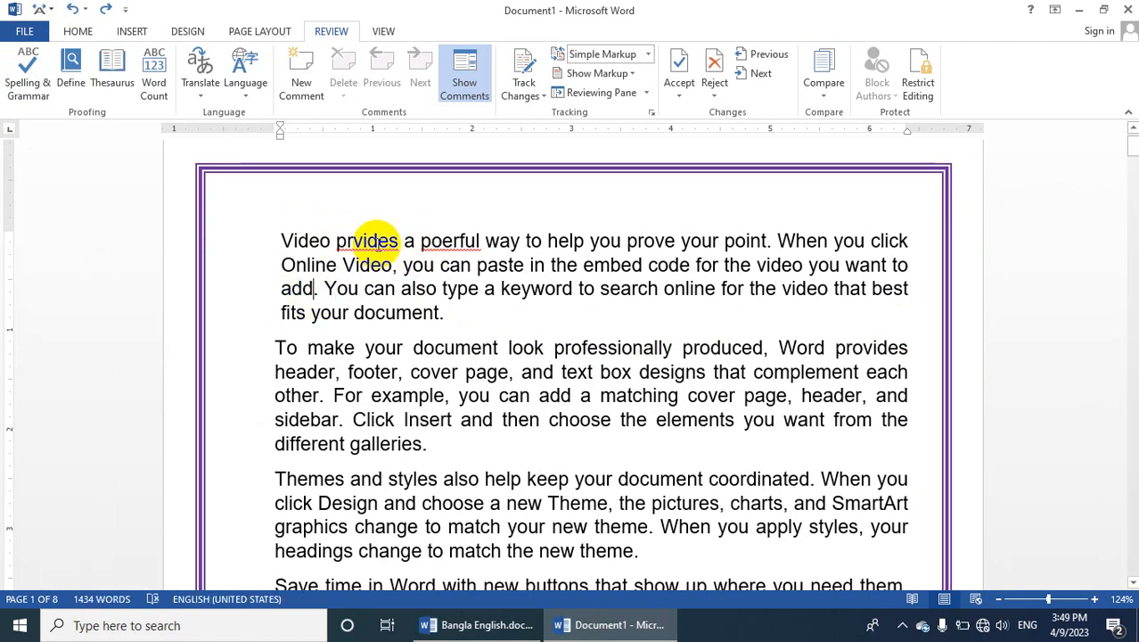
Replace "prvides" with the suggestion "provides" and "poerful" with "powerful" directly in the text, and recheck the spelling
right_click(374, 243)
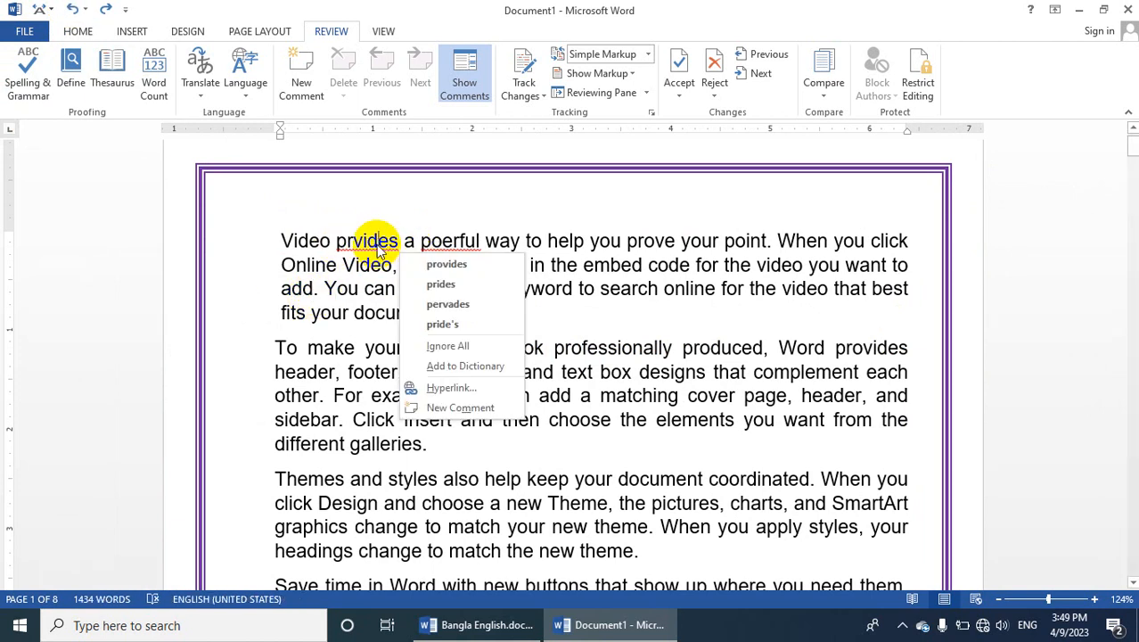
left_click(452, 265)
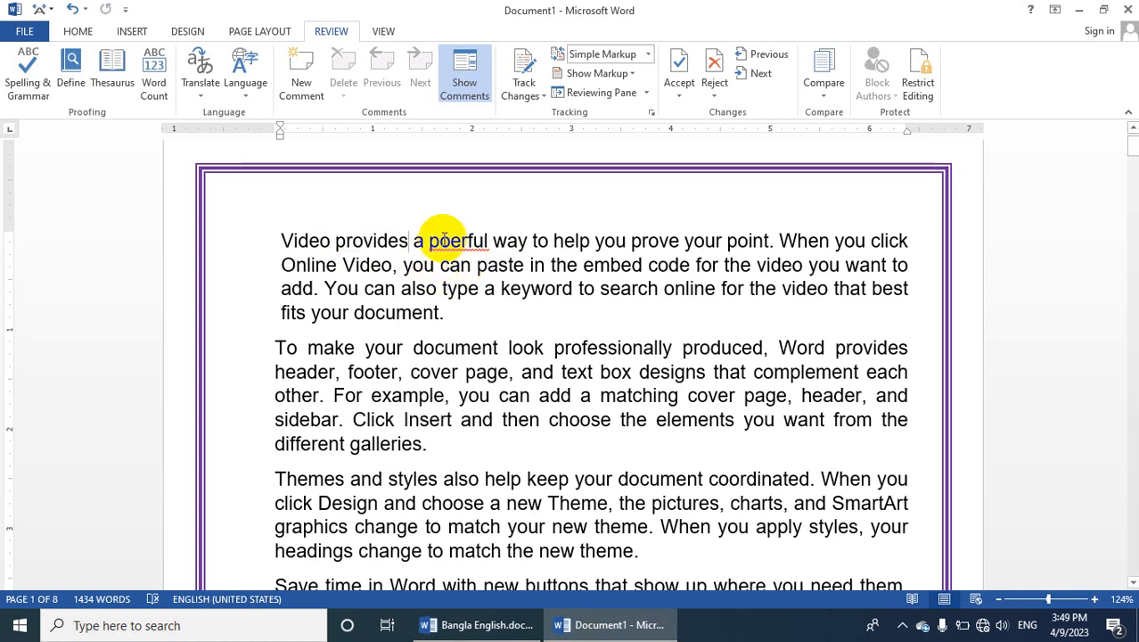
right_click(439, 239)
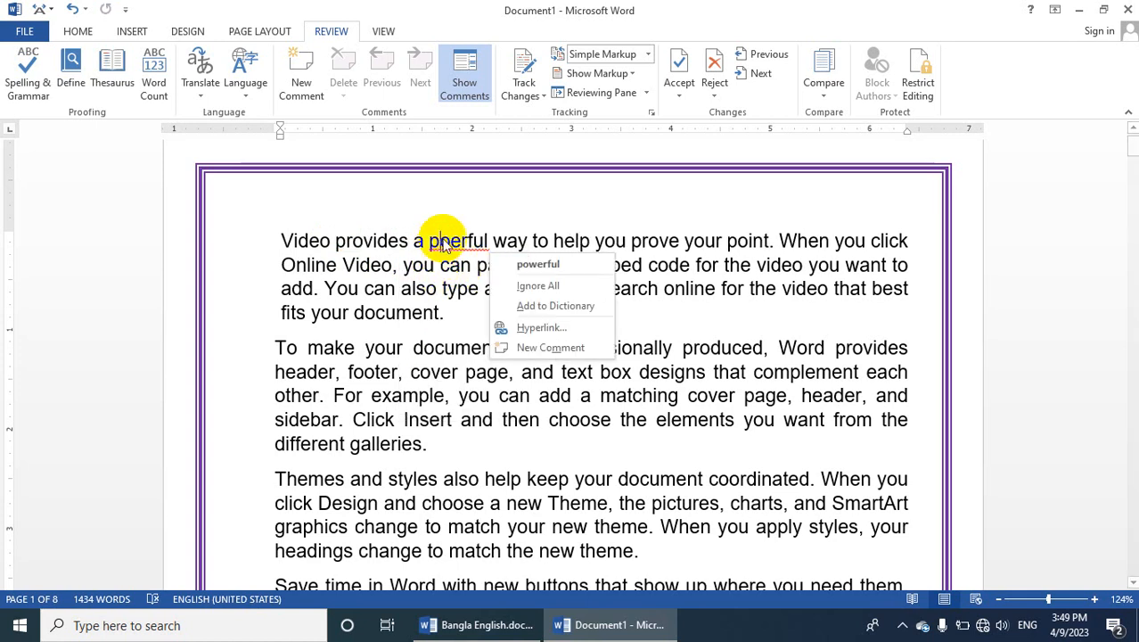
left_click(553, 265)
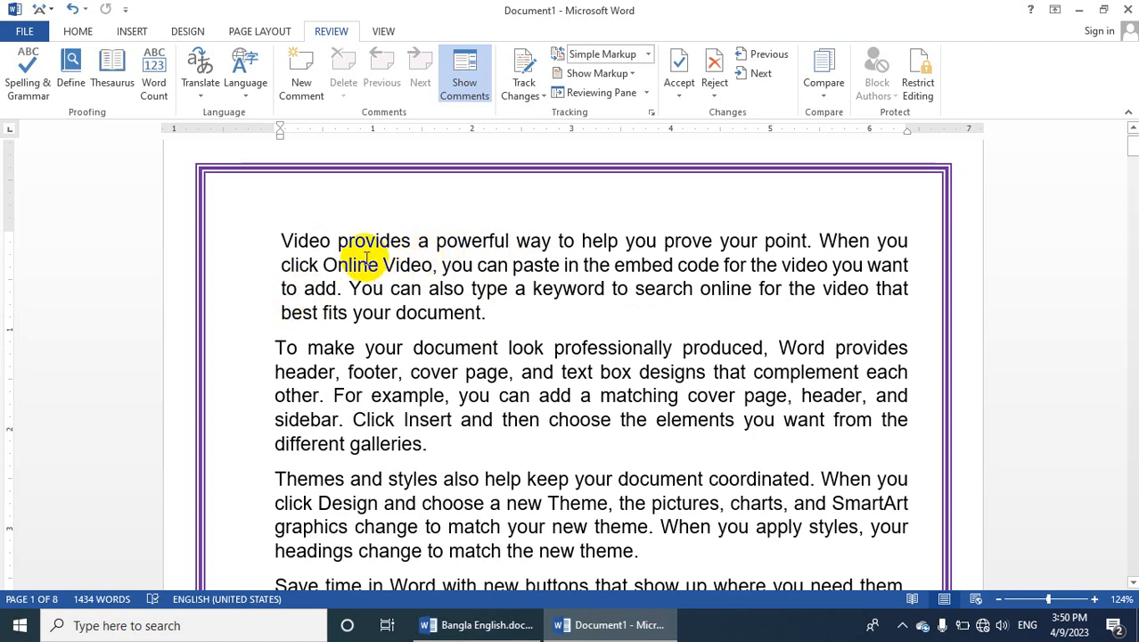
left_click(5, 79)
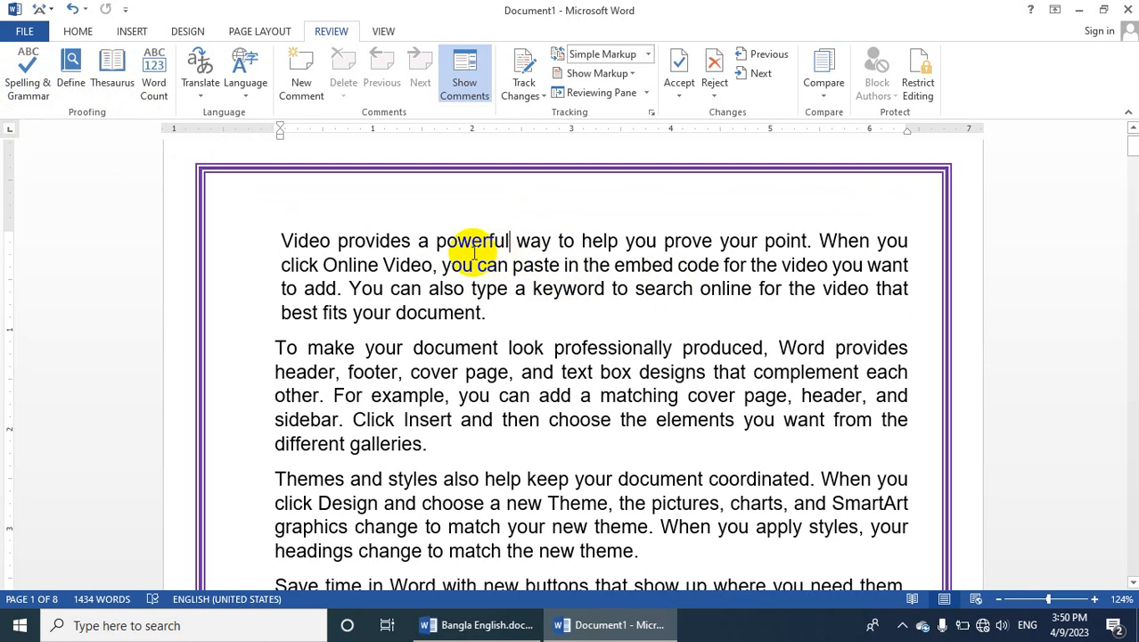
Look up the word "document" from the first paragraph in the thesaurus and browse its synonyms
double_click(431, 314)
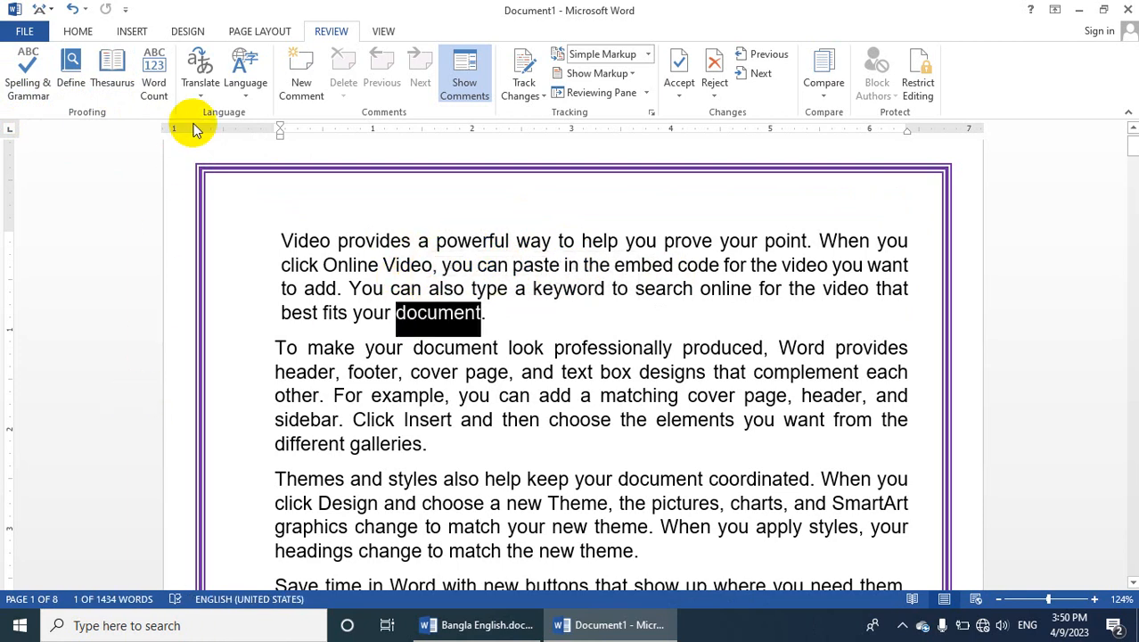
left_click(107, 71)
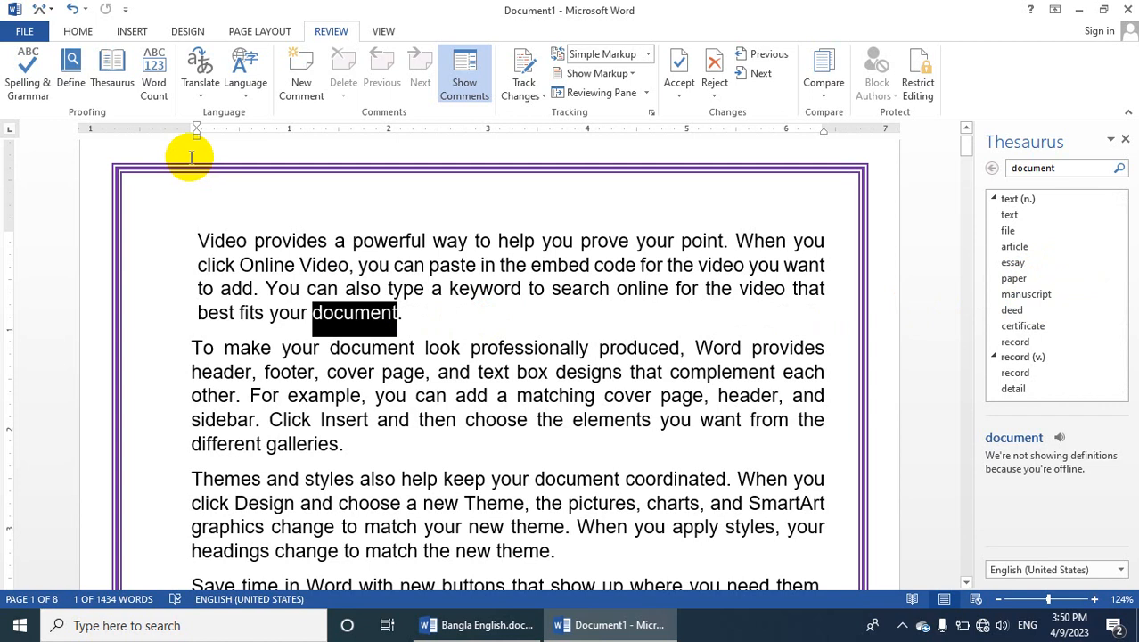
scroll(1032, 366, "down", 2)
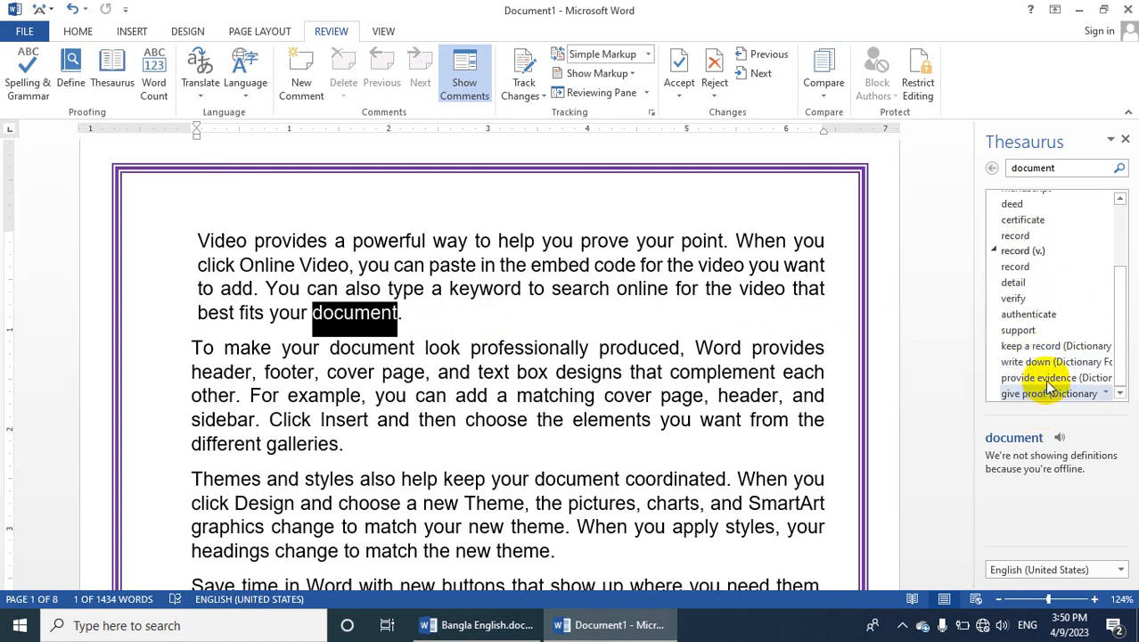
scroll(1036, 351, "up", 2)
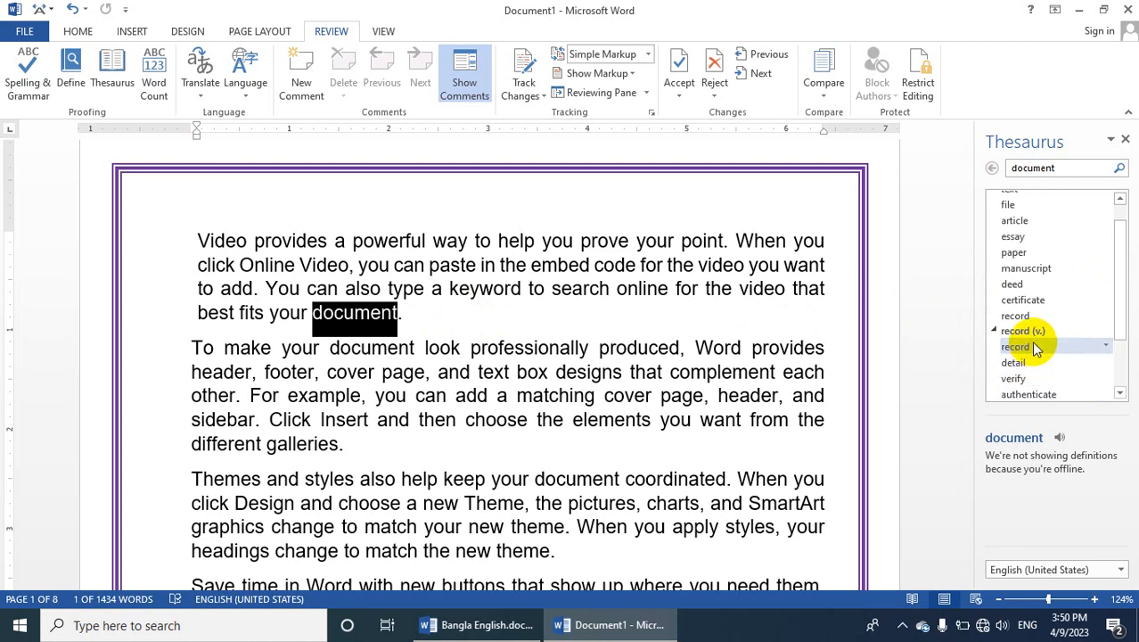
scroll(1036, 348, "up", 1)
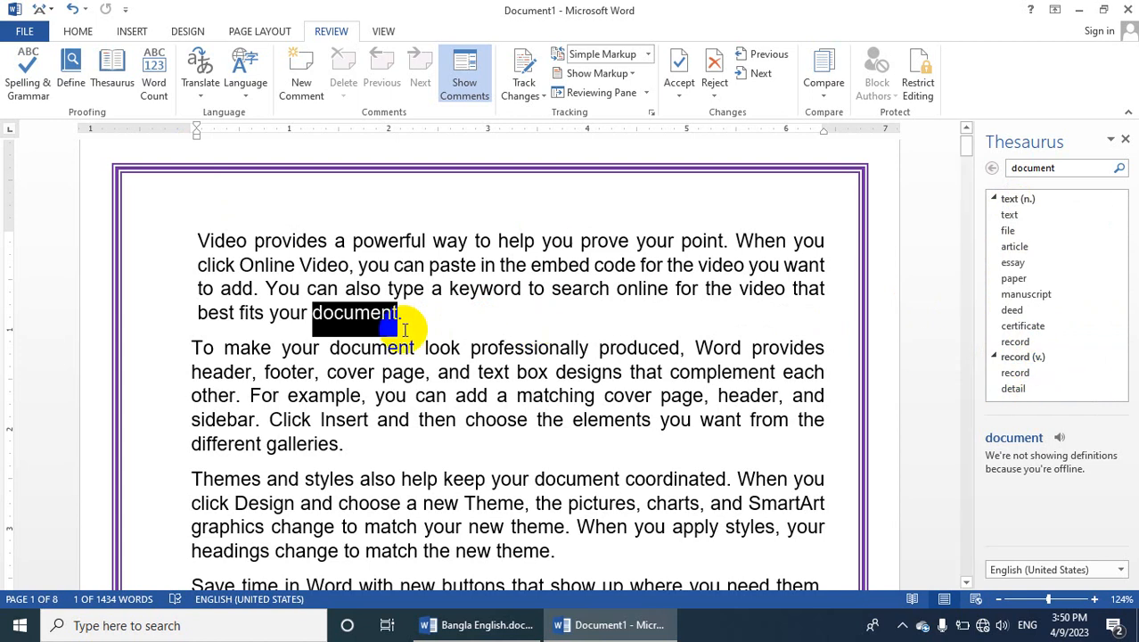
Look up "powerful" from the first paragraph in the thesaurus and browse its synonyms and antonyms
left_click(382, 314)
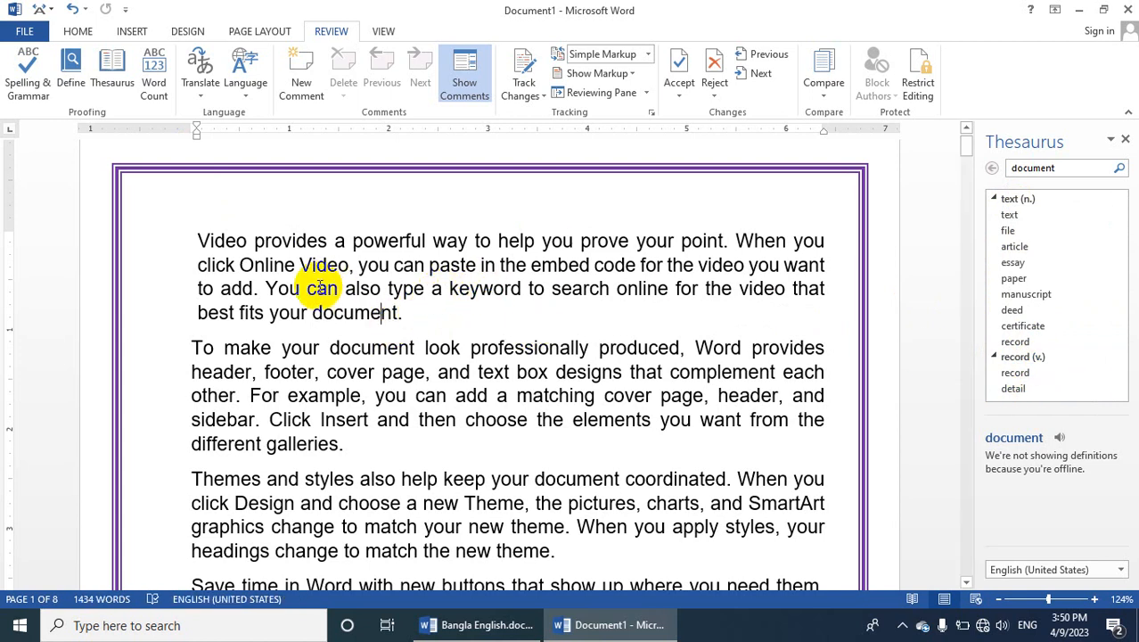
double_click(366, 246)
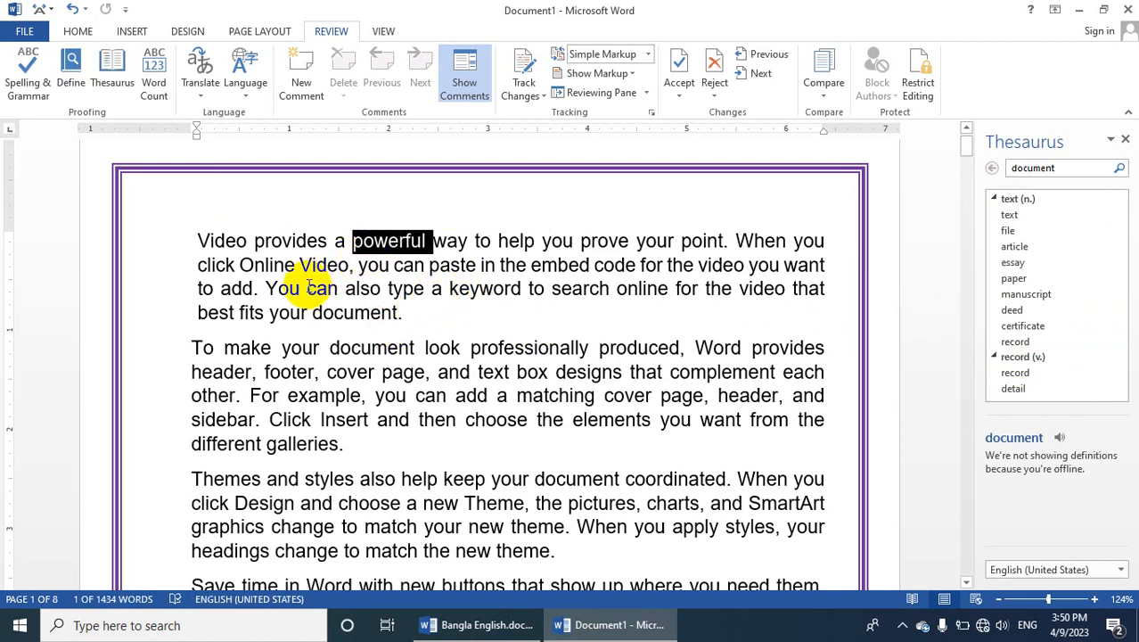
left_click(112, 73)
scroll(1064, 321, "down", 1)
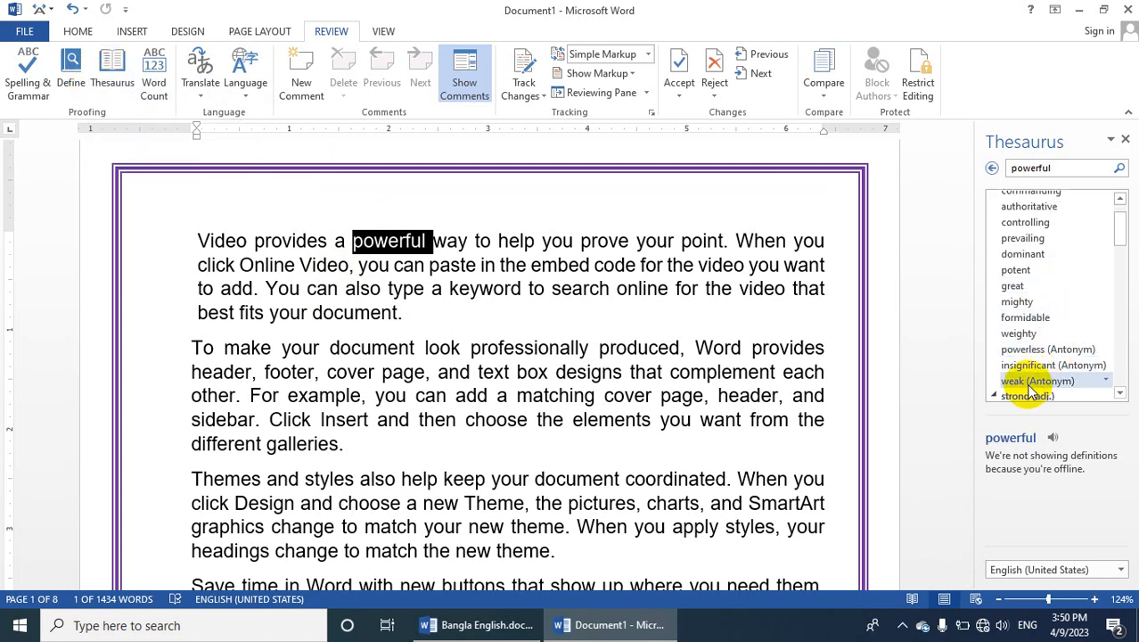
Deselect the word, view the word count statistics for the whole document, and close them
left_click(422, 246)
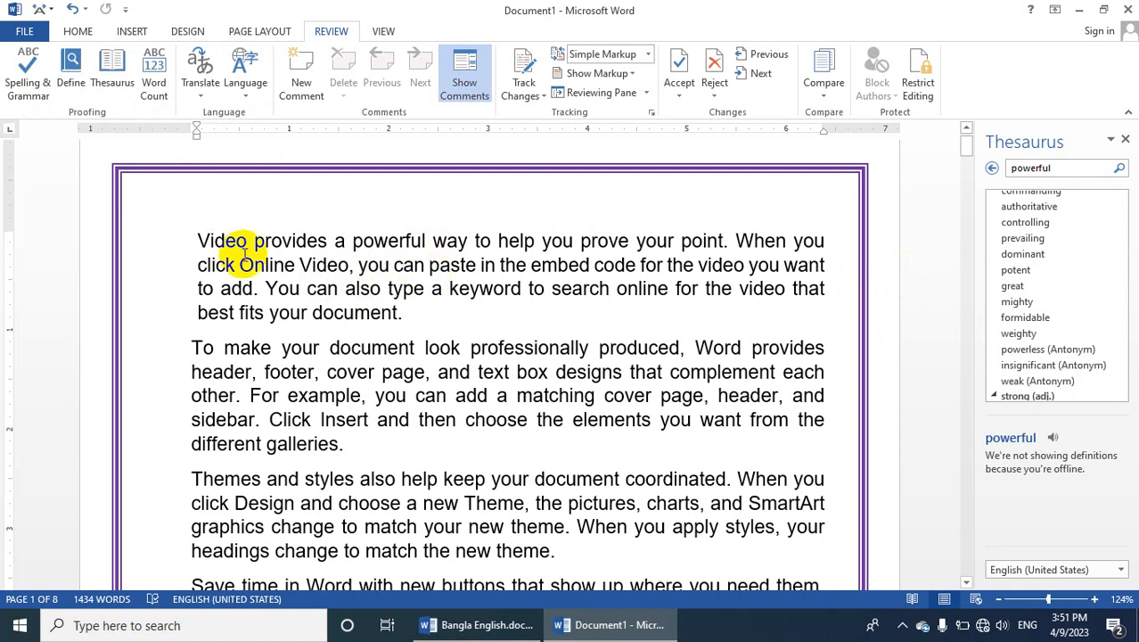
left_click(153, 79)
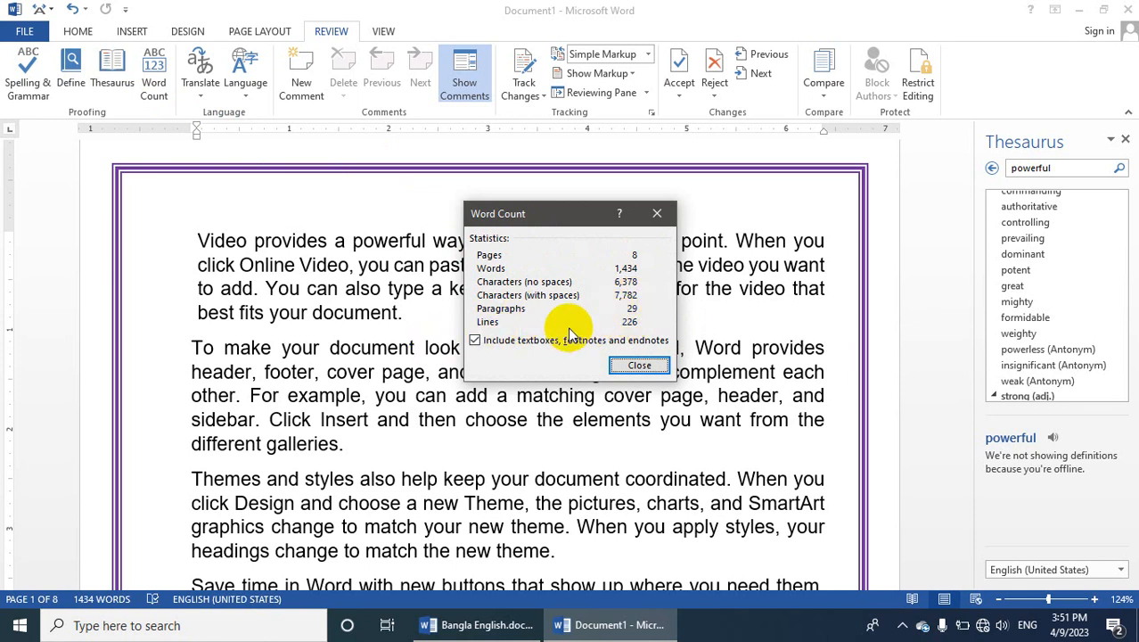
left_click(635, 366)
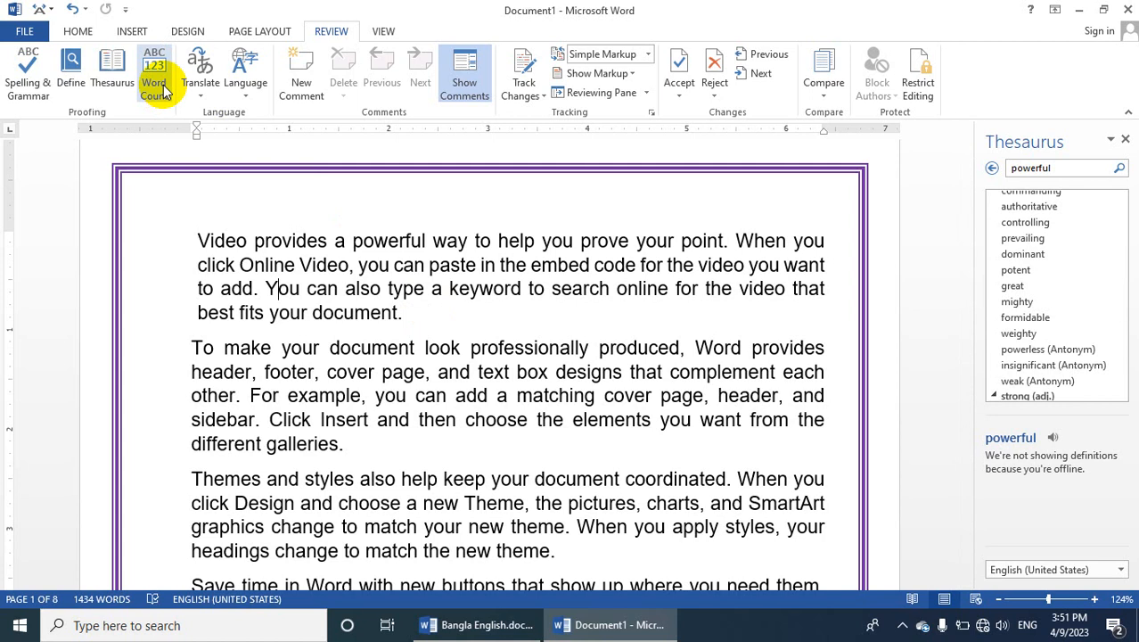
left_click(382, 34)
left_click(326, 225)
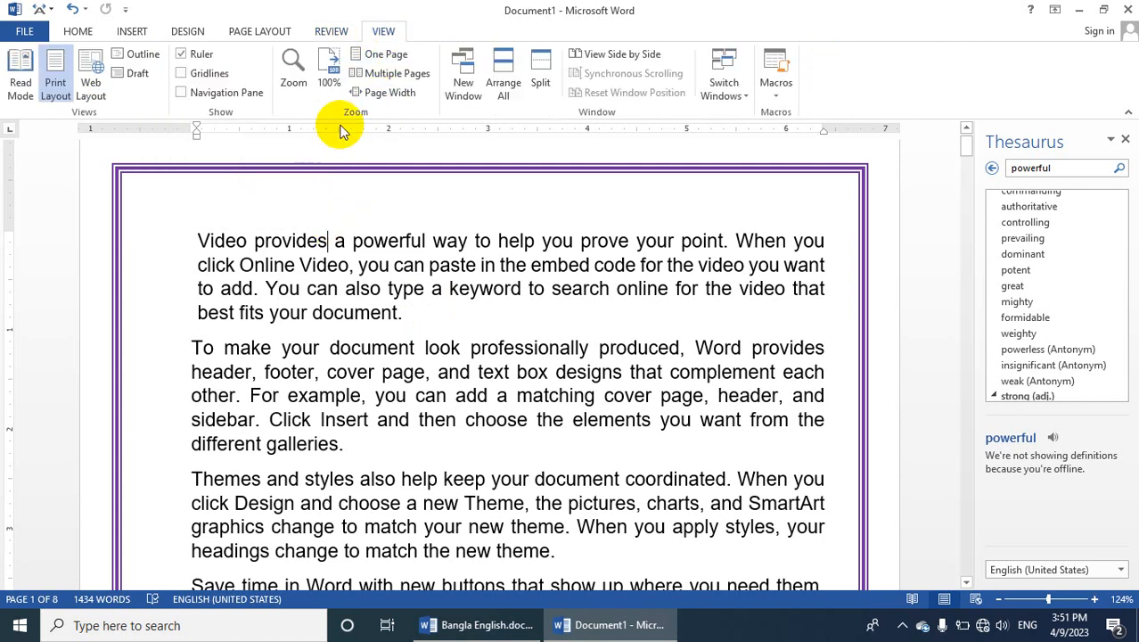
left_click(263, 32)
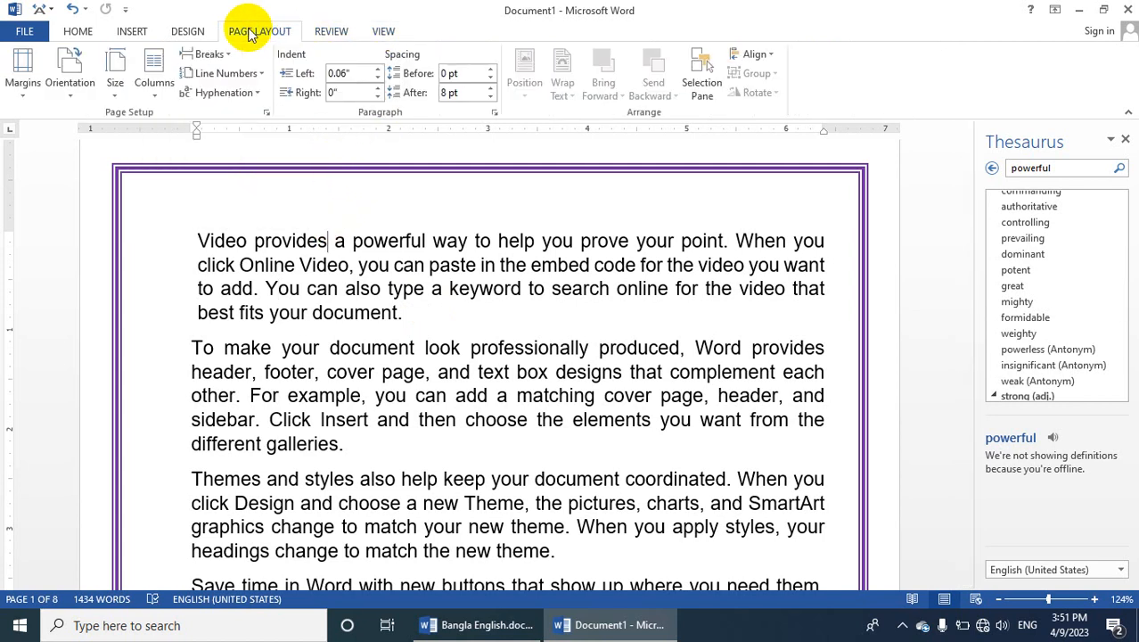
left_click(189, 33)
left_click(130, 29)
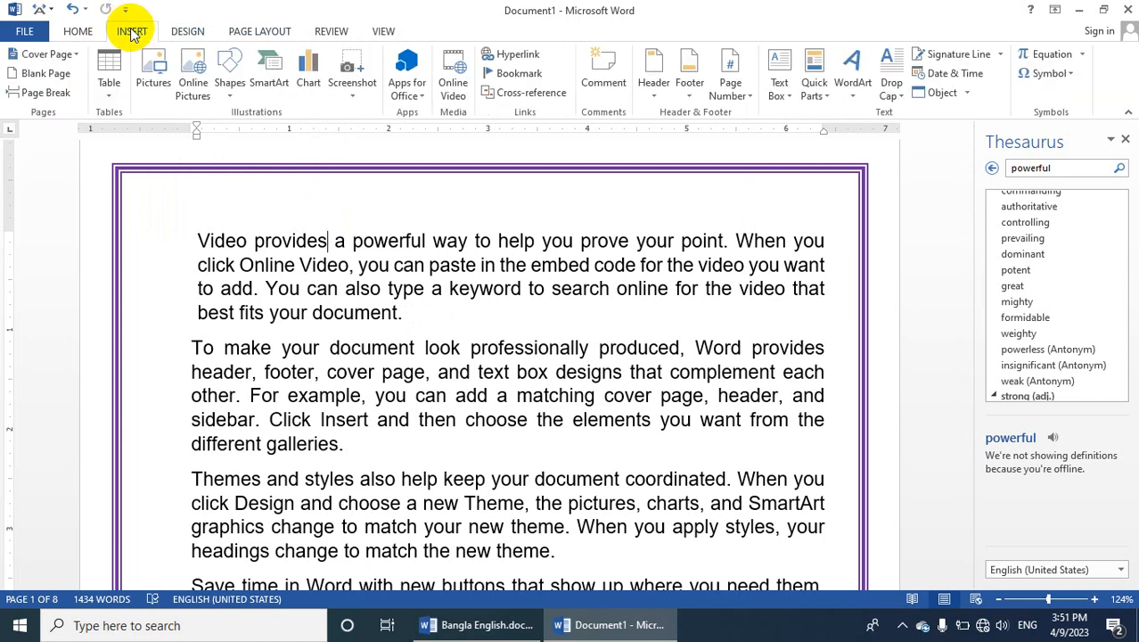
left_click(76, 32)
left_click(436, 395)
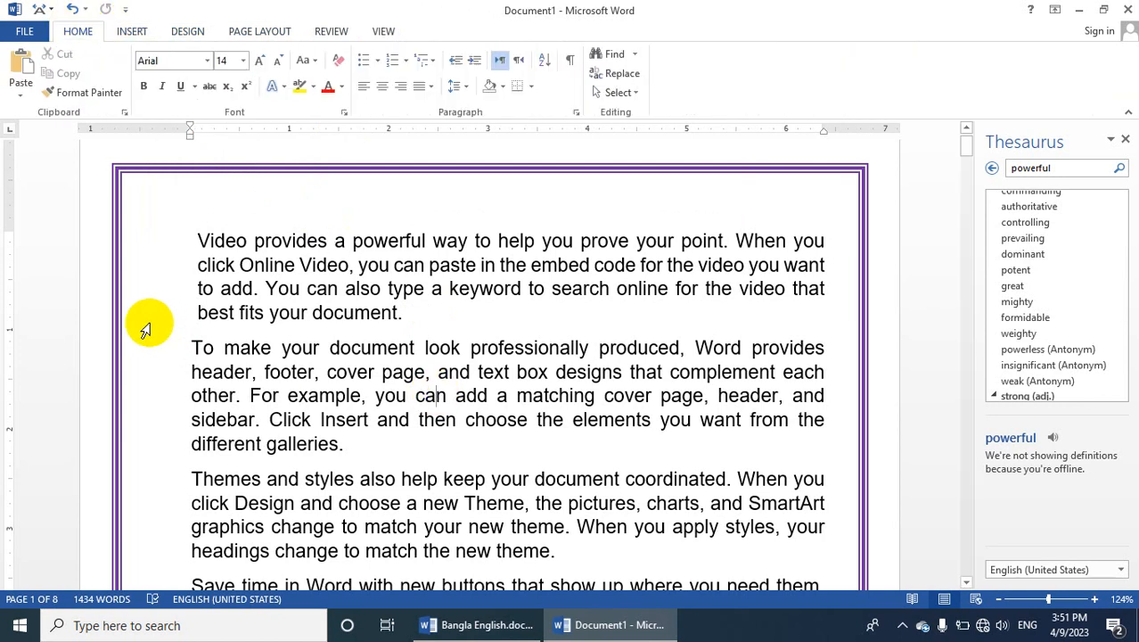